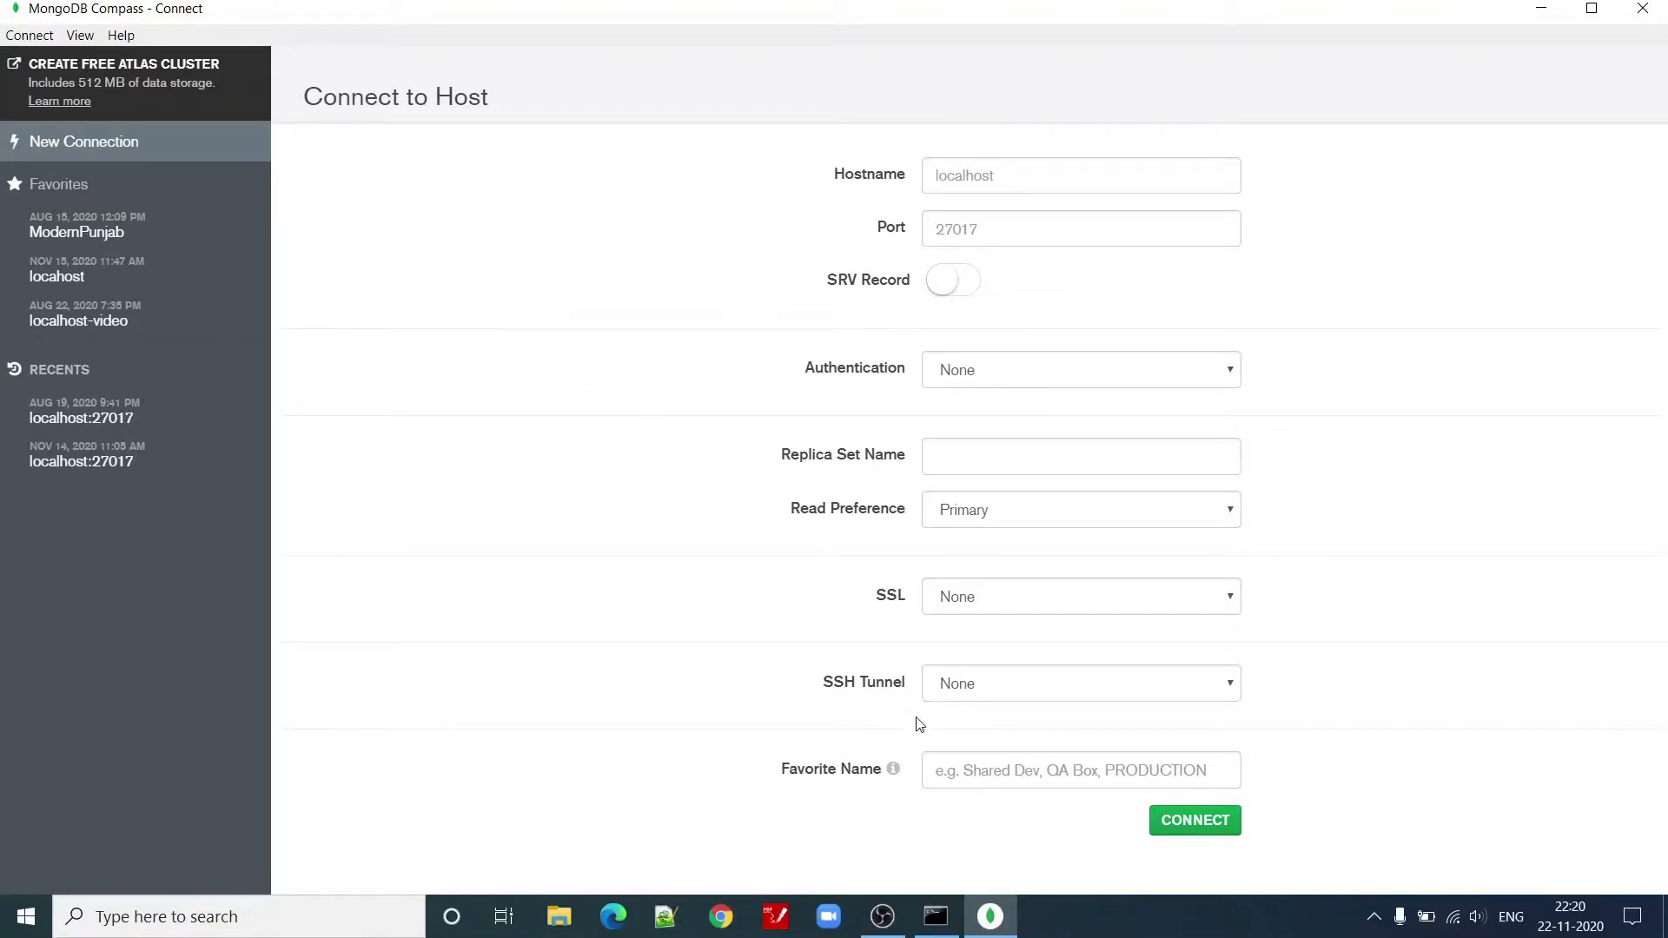
Switch to the Command Prompt window to examine the running mongod server's startup log, and return to MongoDB Compass.
{"action": "left_click", "coordinate": [936, 916]}
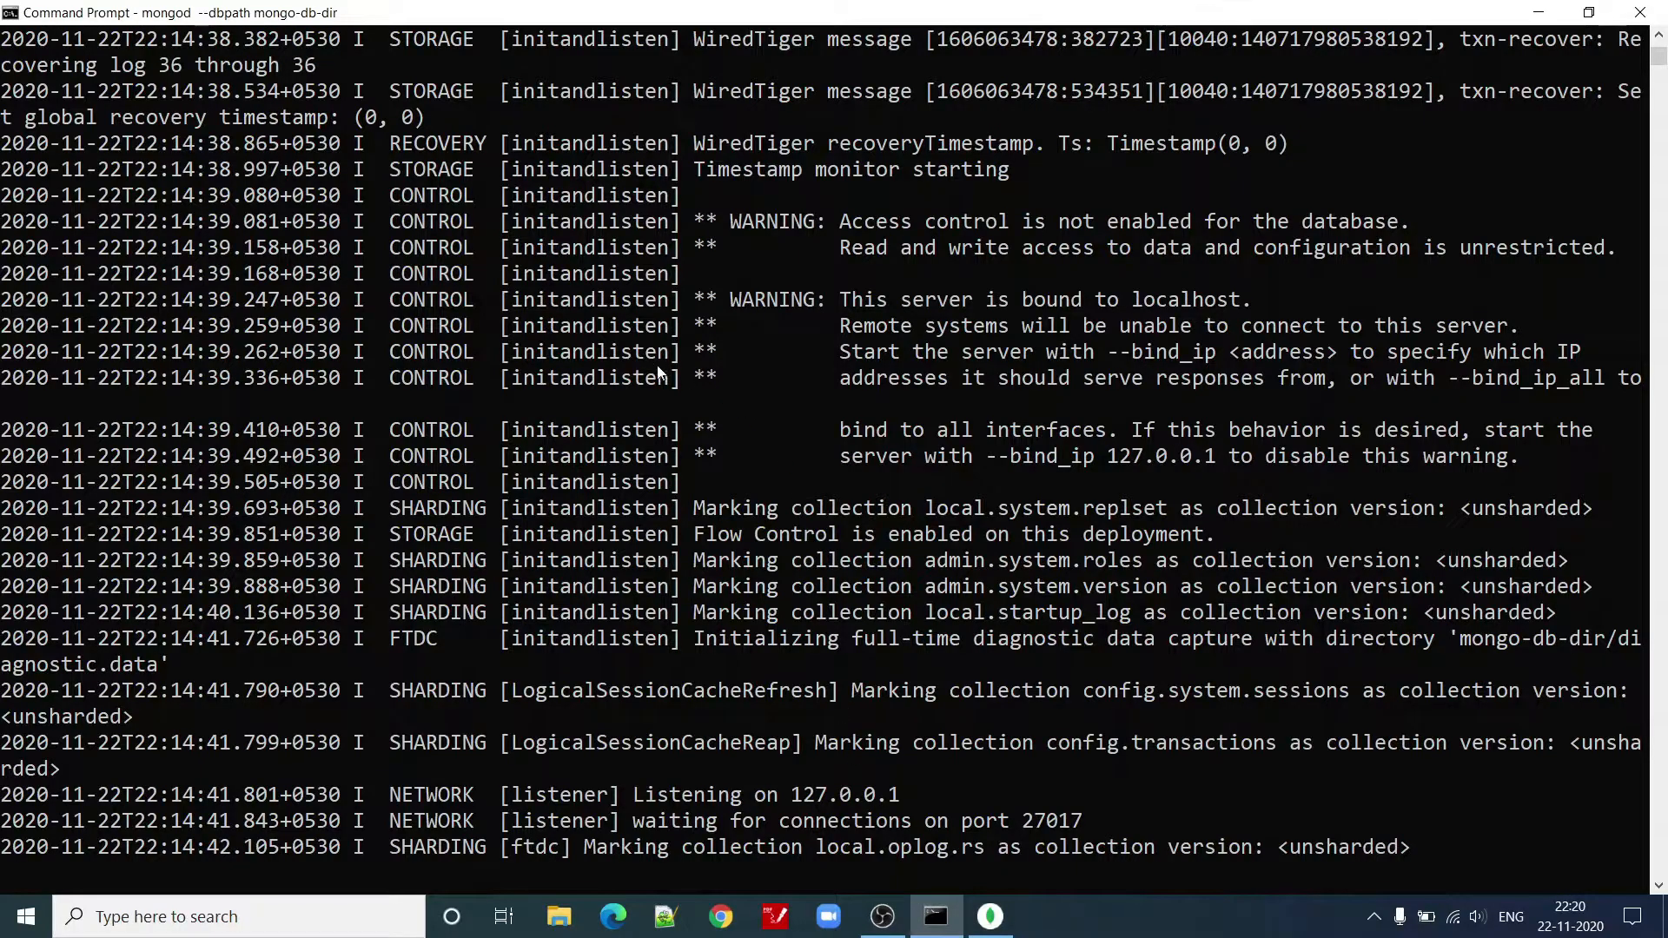
{"action": "scroll", "coordinate": [675, 368], "scroll_direction": "up", "scroll_amount": 4}
{"action": "scroll", "coordinate": [617, 363], "scroll_direction": "up", "scroll_amount": 3}
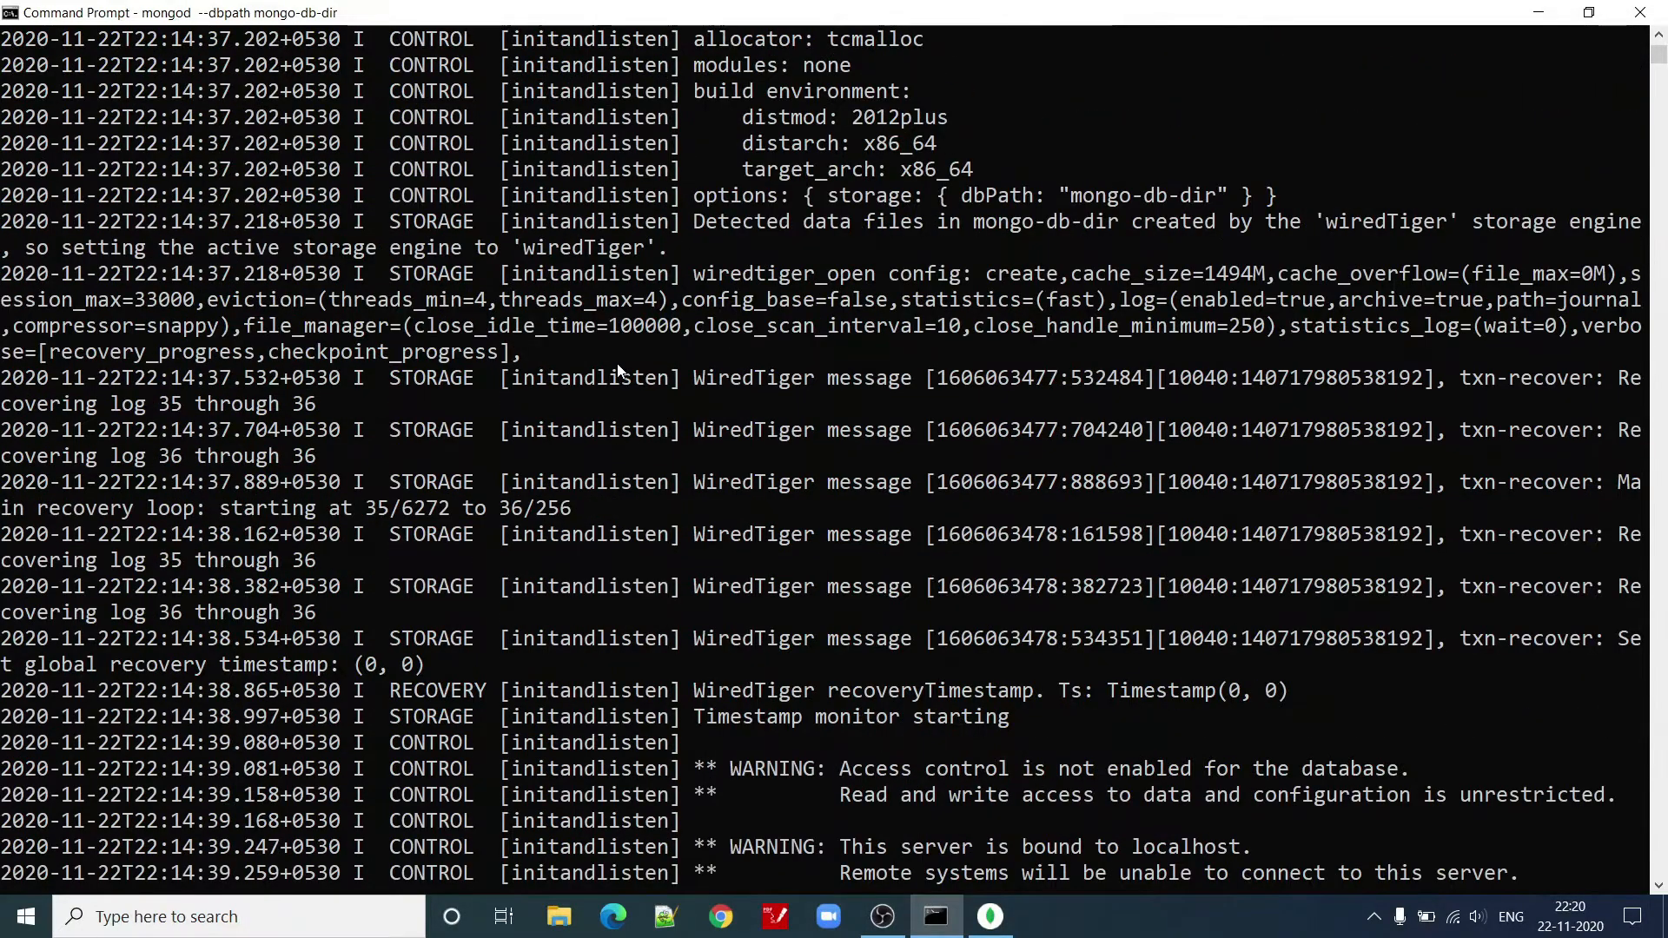
{"action": "key", "text": "alt+Tab"}
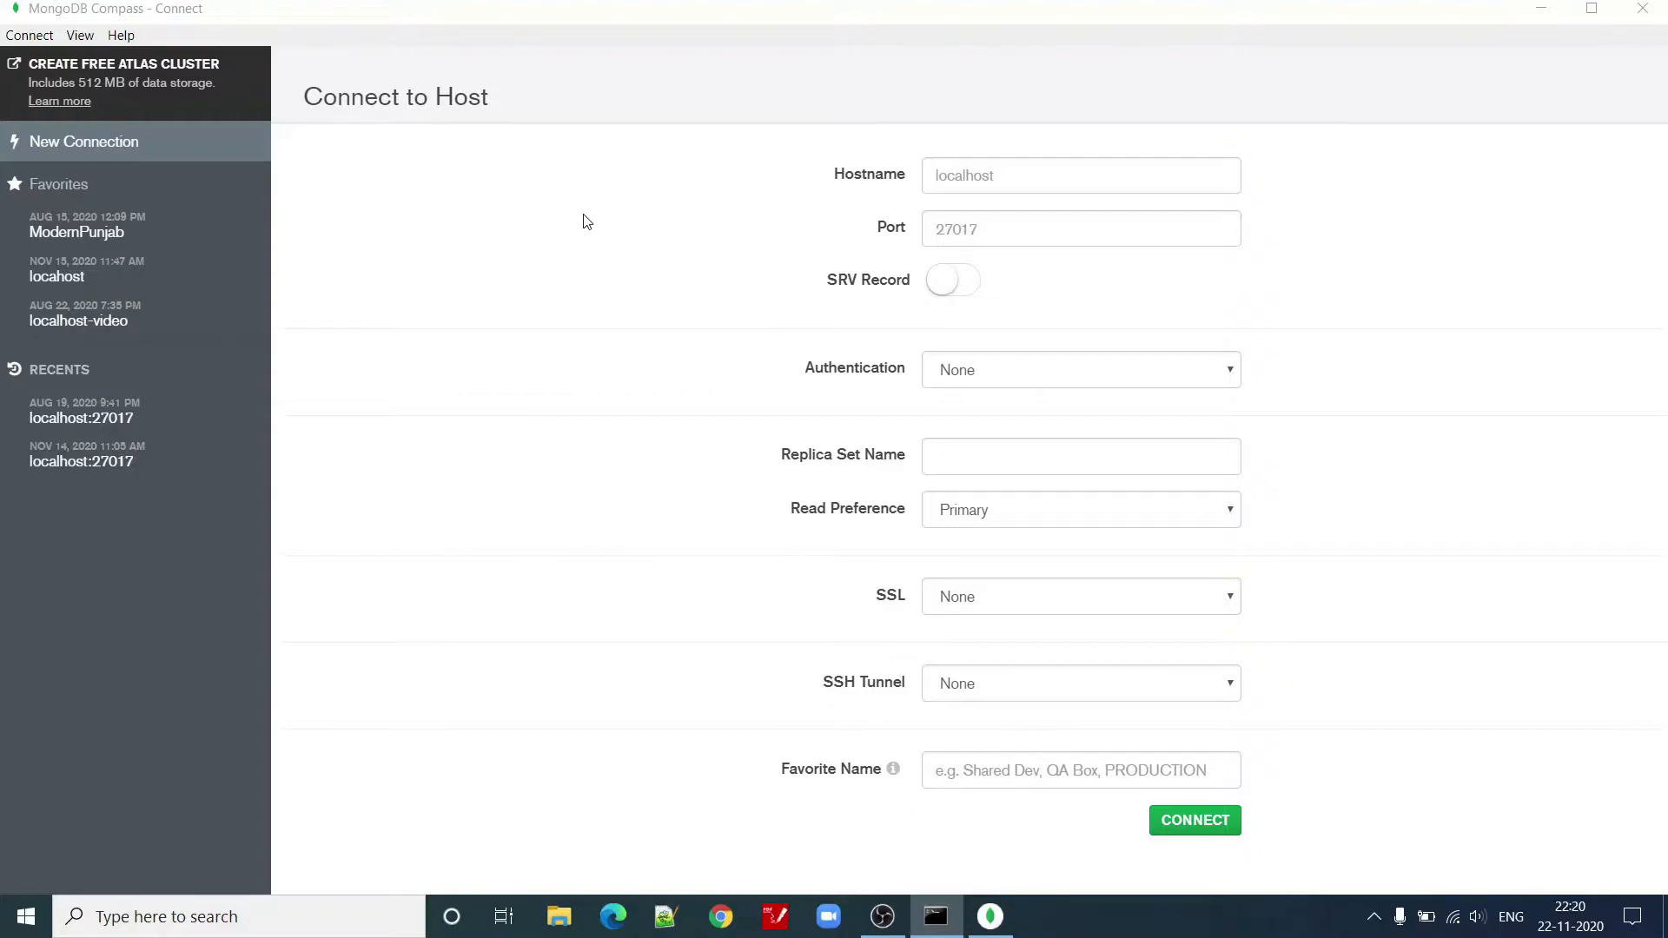
Set the new connection's hostname to localhost and its port to 27017, keeping the default authentication and read preference.
{"action": "left_click", "coordinate": [966, 174]}
{"action": "type", "text": "loa"}
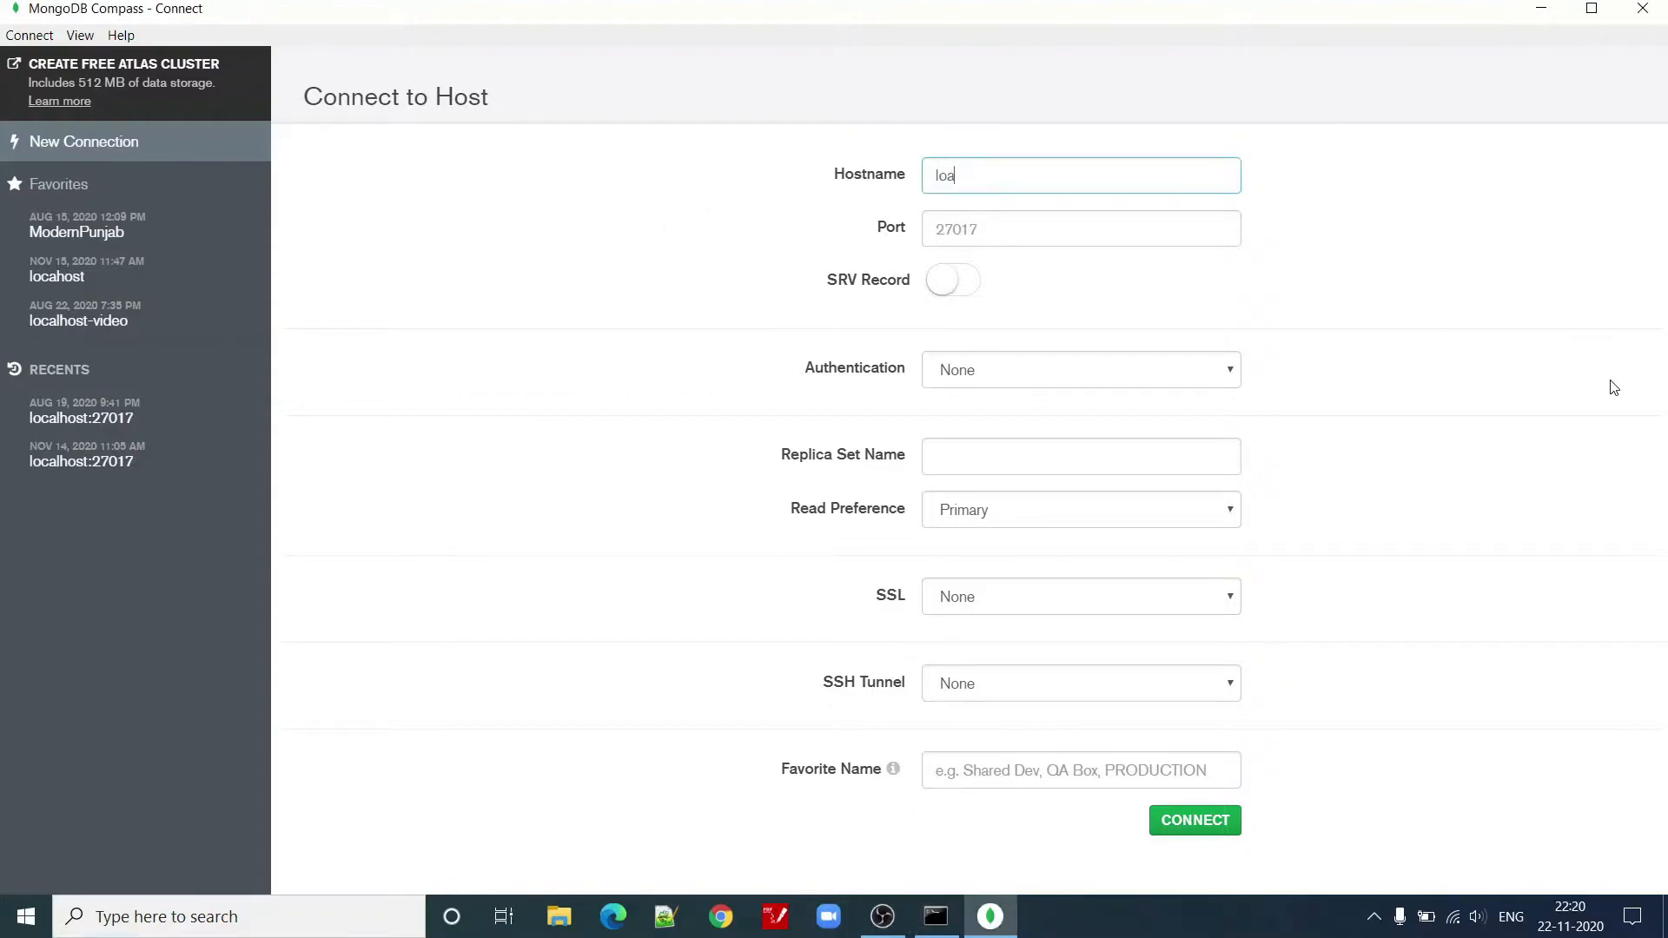
{"action": "type", "text": "calhost"}
{"action": "key", "text": "Tab"}
{"action": "type", "text": "2701"}
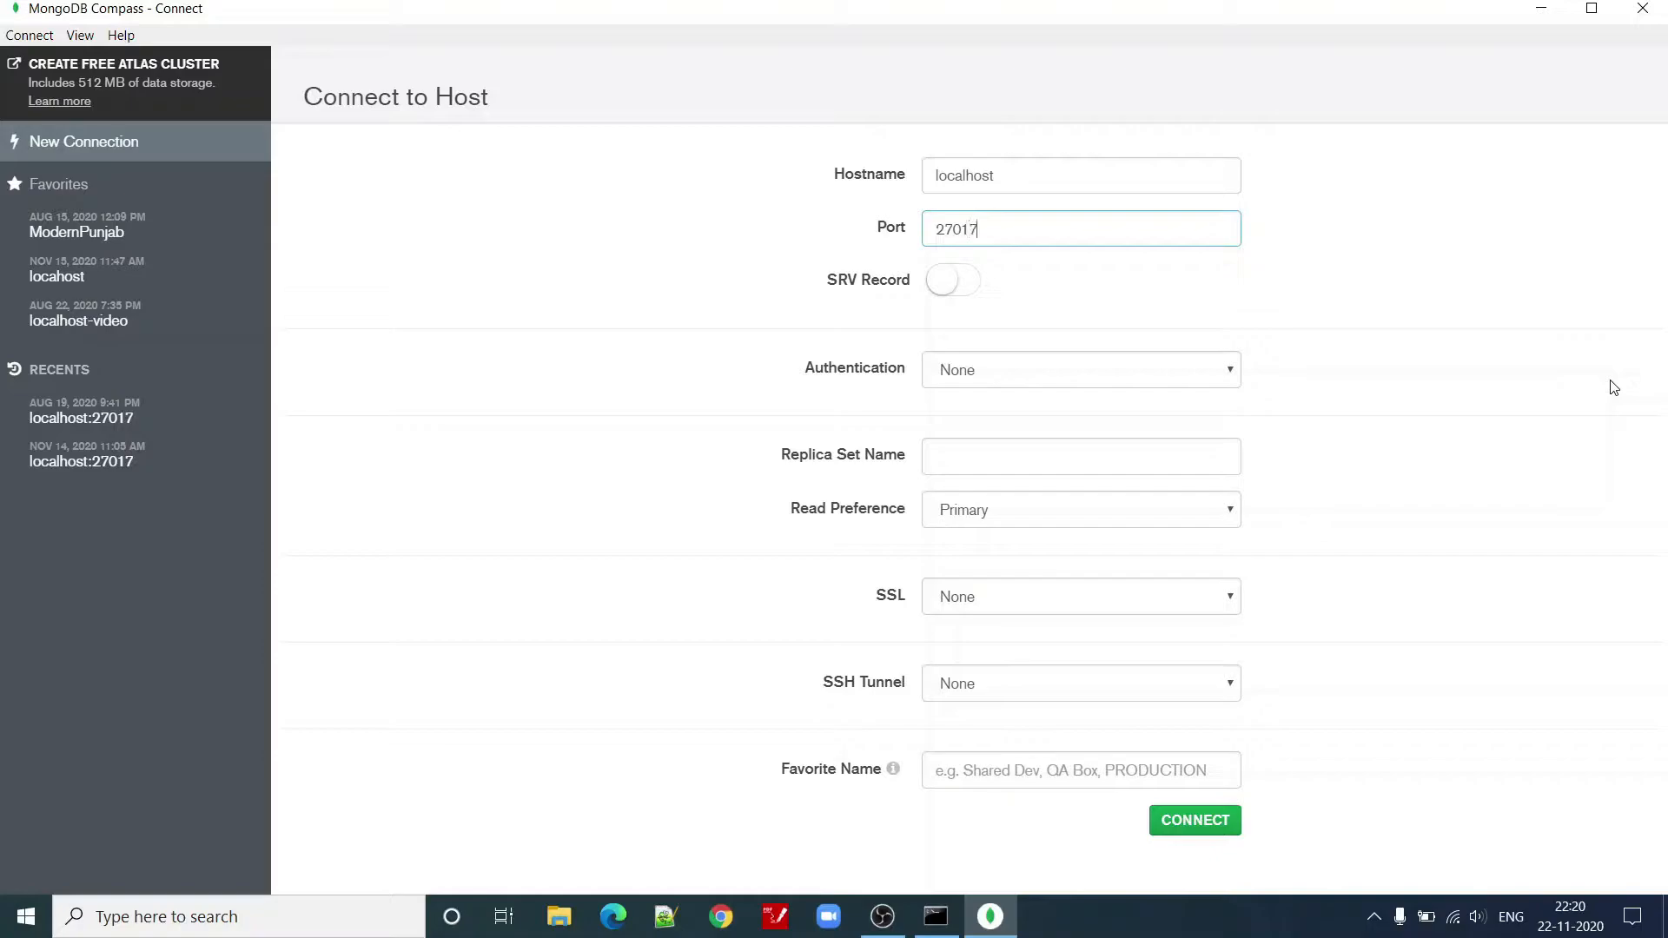
{"action": "key", "text": "Tab"}
{"action": "left_click", "coordinate": [1023, 370]}
{"action": "left_click", "coordinate": [1373, 349]}
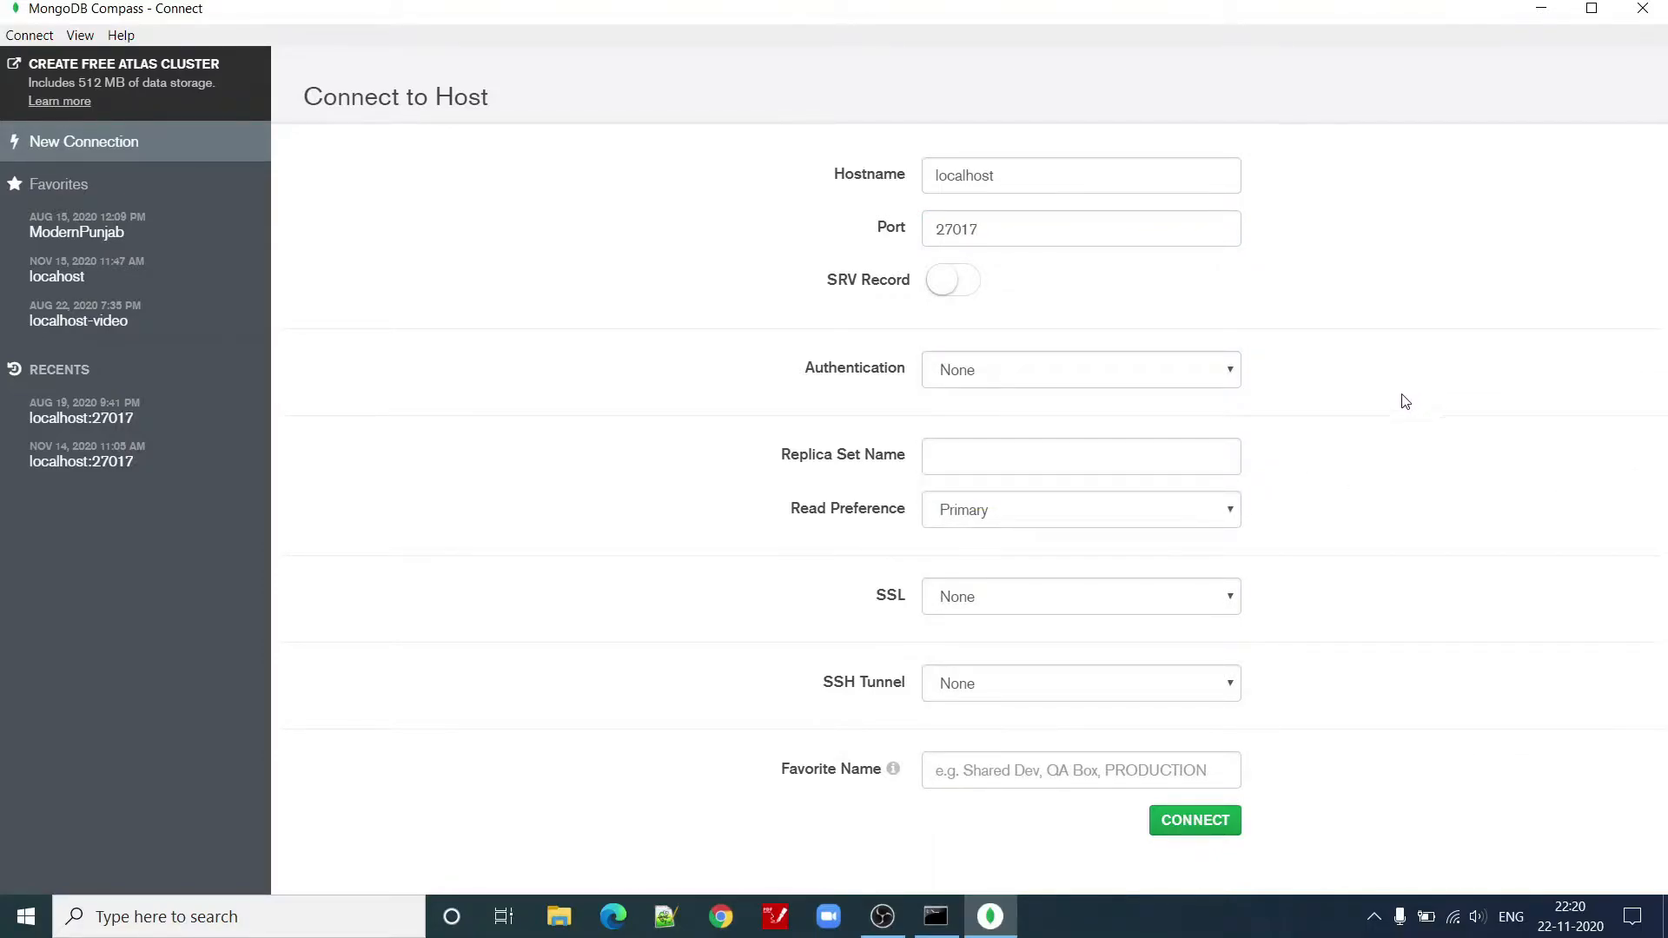
{"action": "left_click", "coordinate": [1026, 512]}
{"action": "left_click", "coordinate": [1401, 486]}
Save the connection as a favorite named Localhost Demo and connect to the server.
{"action": "left_click", "coordinate": [1013, 769]}
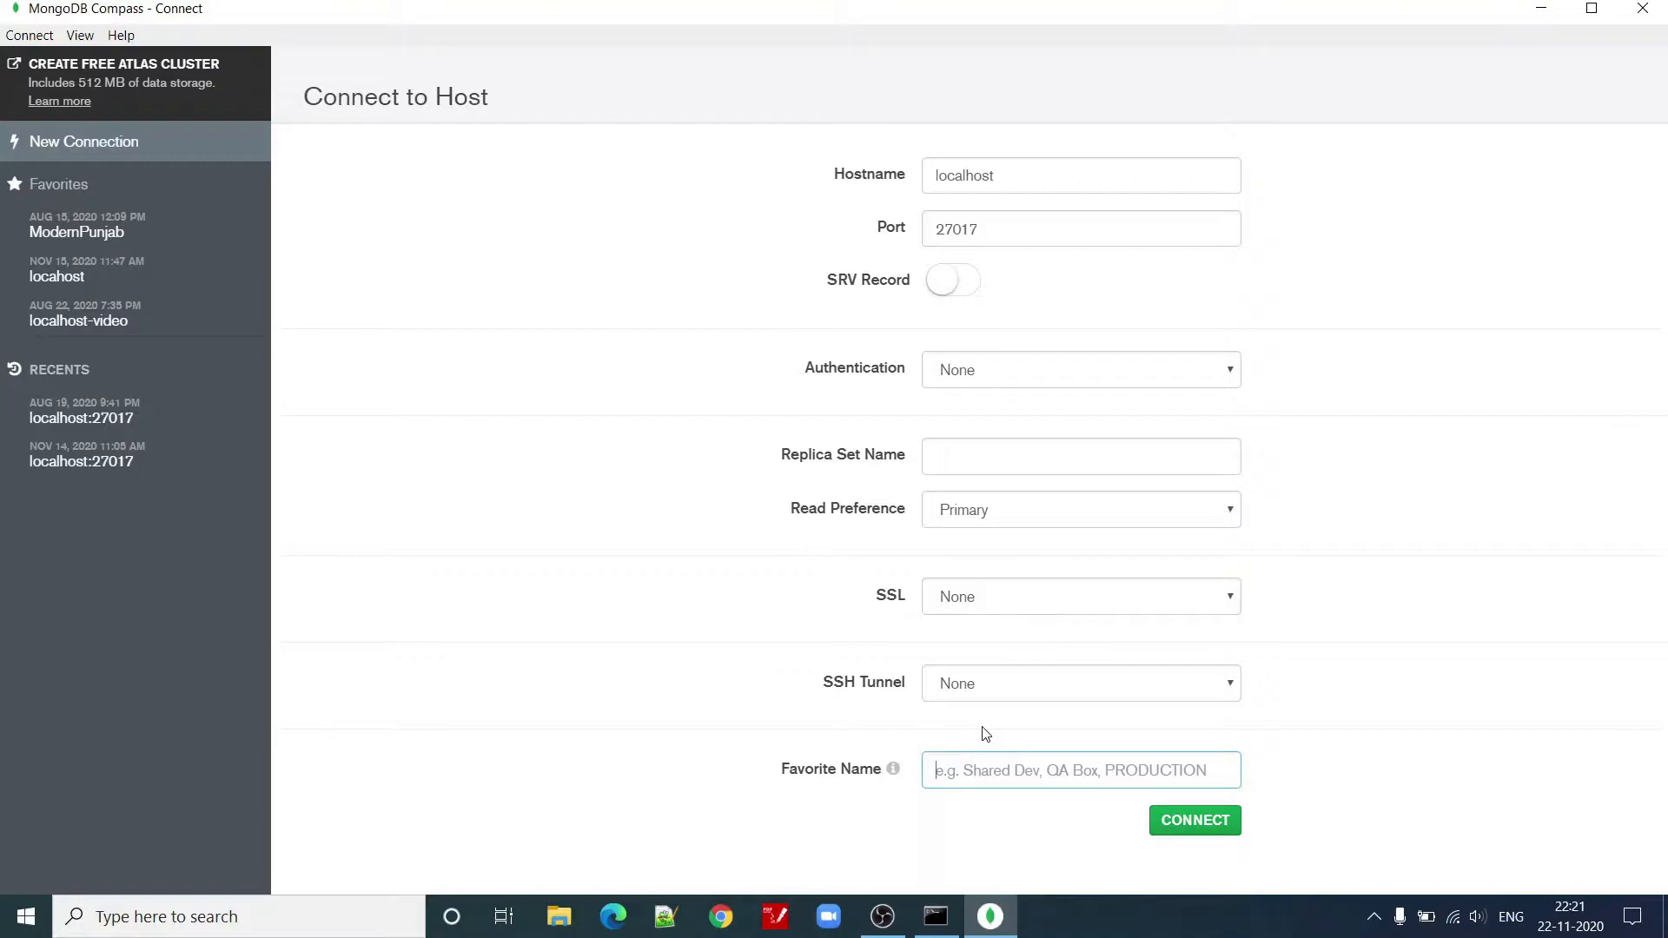
{"action": "type", "text": "Localhost"}
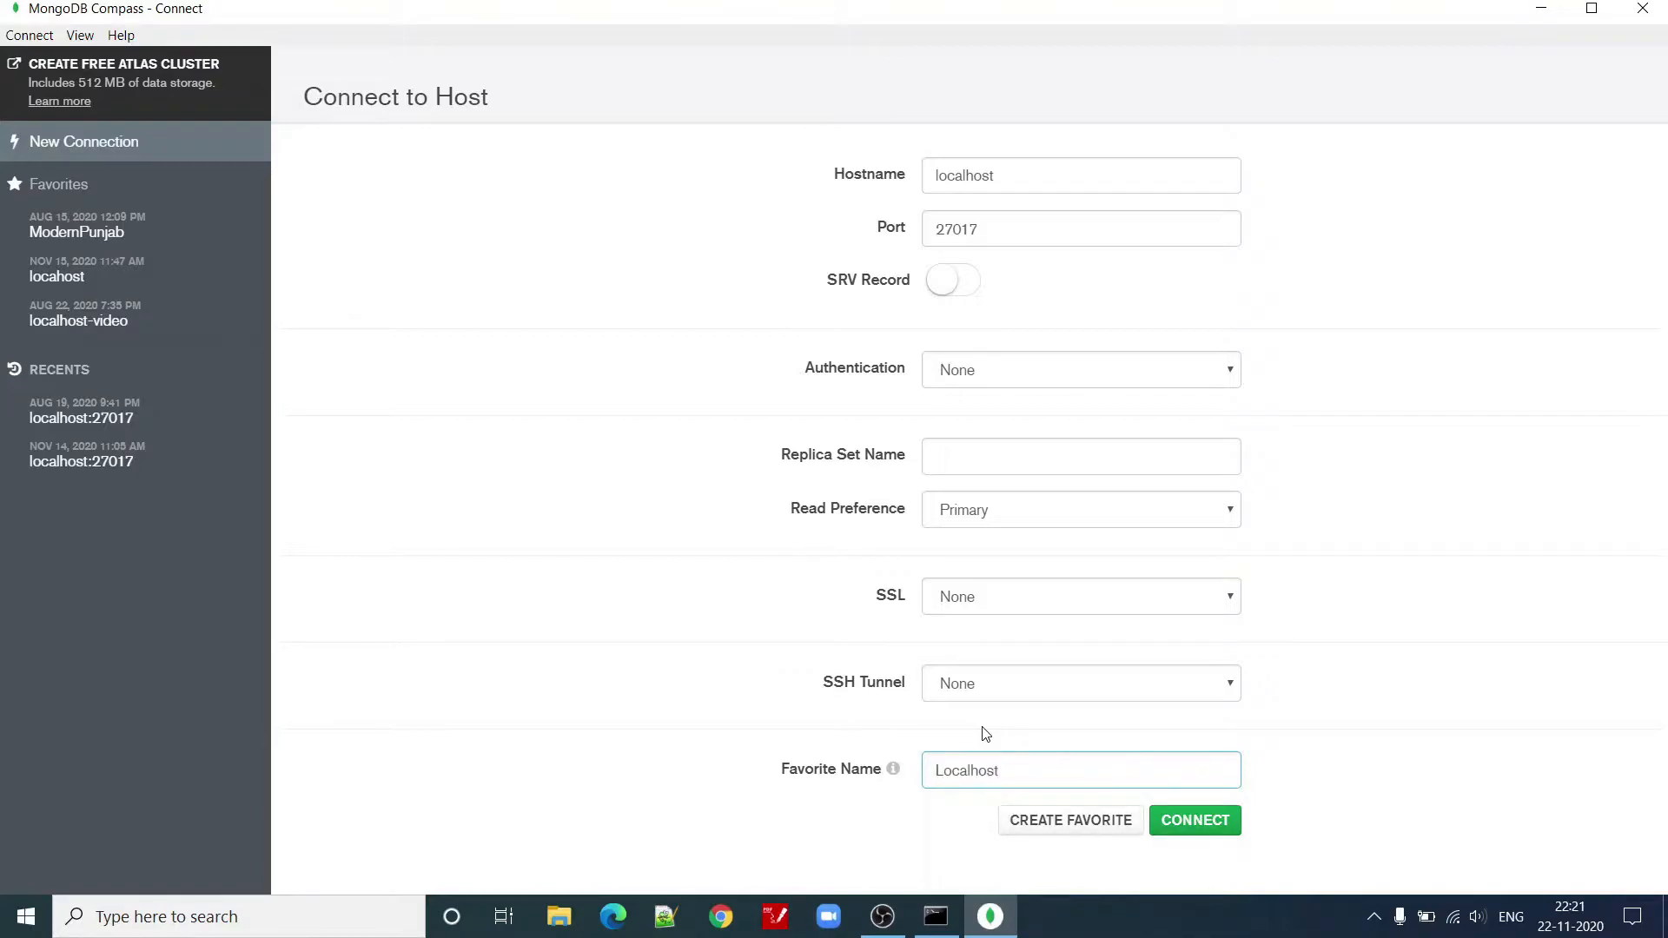
{"action": "type", "text": " Demo"}
{"action": "left_click", "coordinate": [1056, 830]}
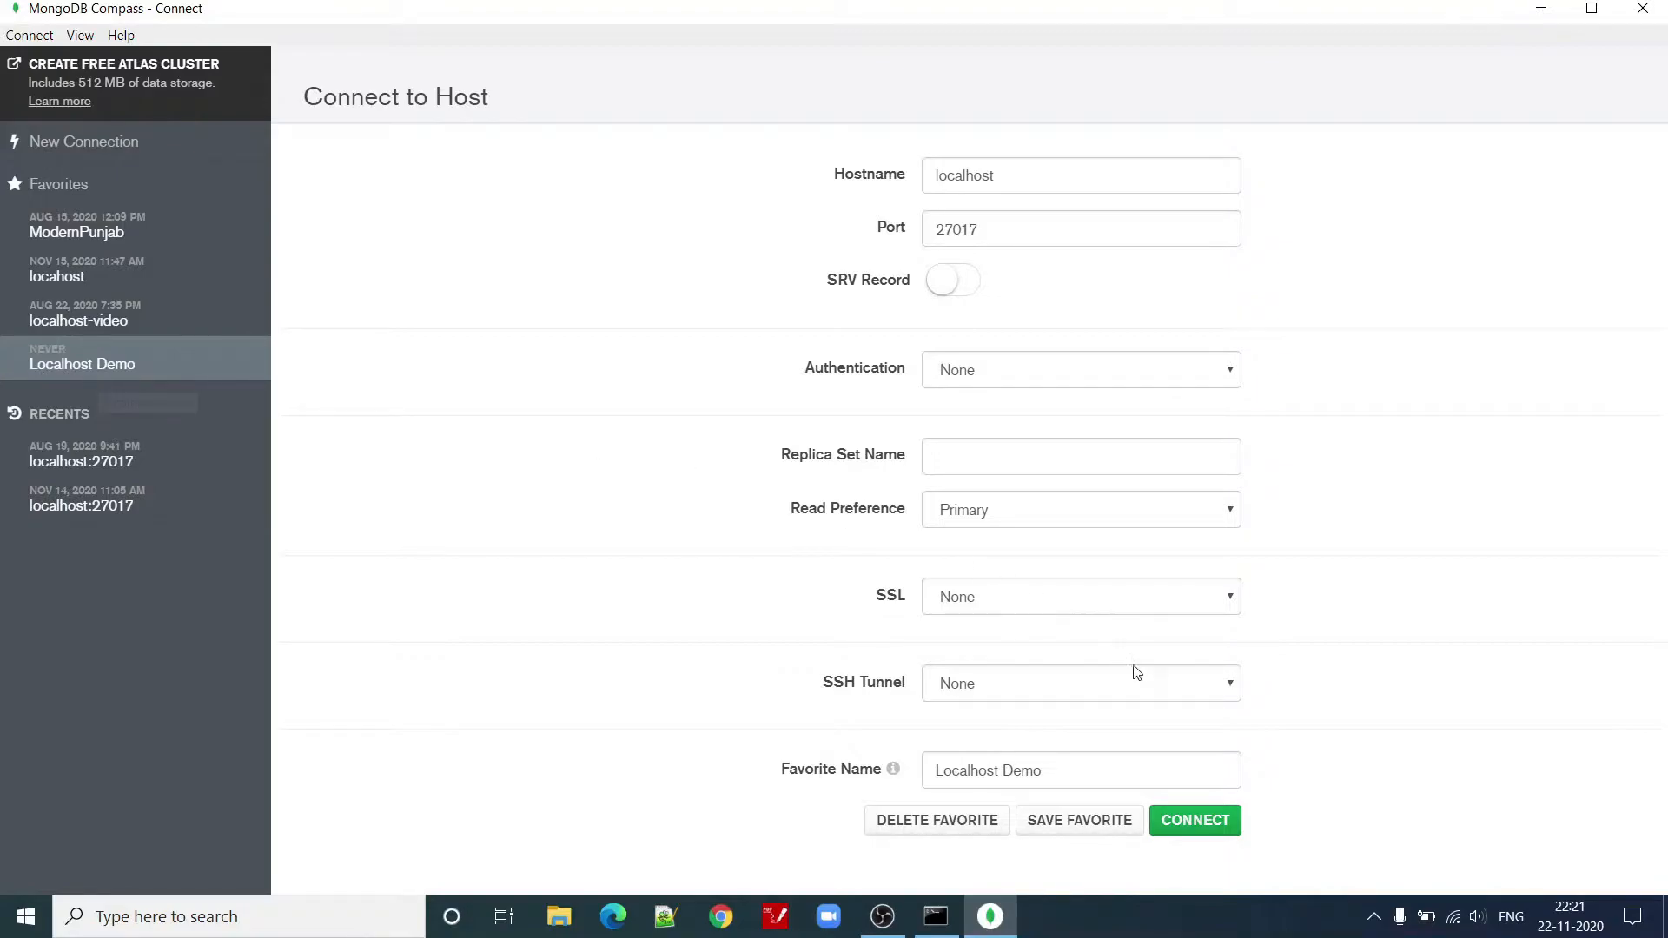
{"action": "left_click", "coordinate": [1190, 826]}
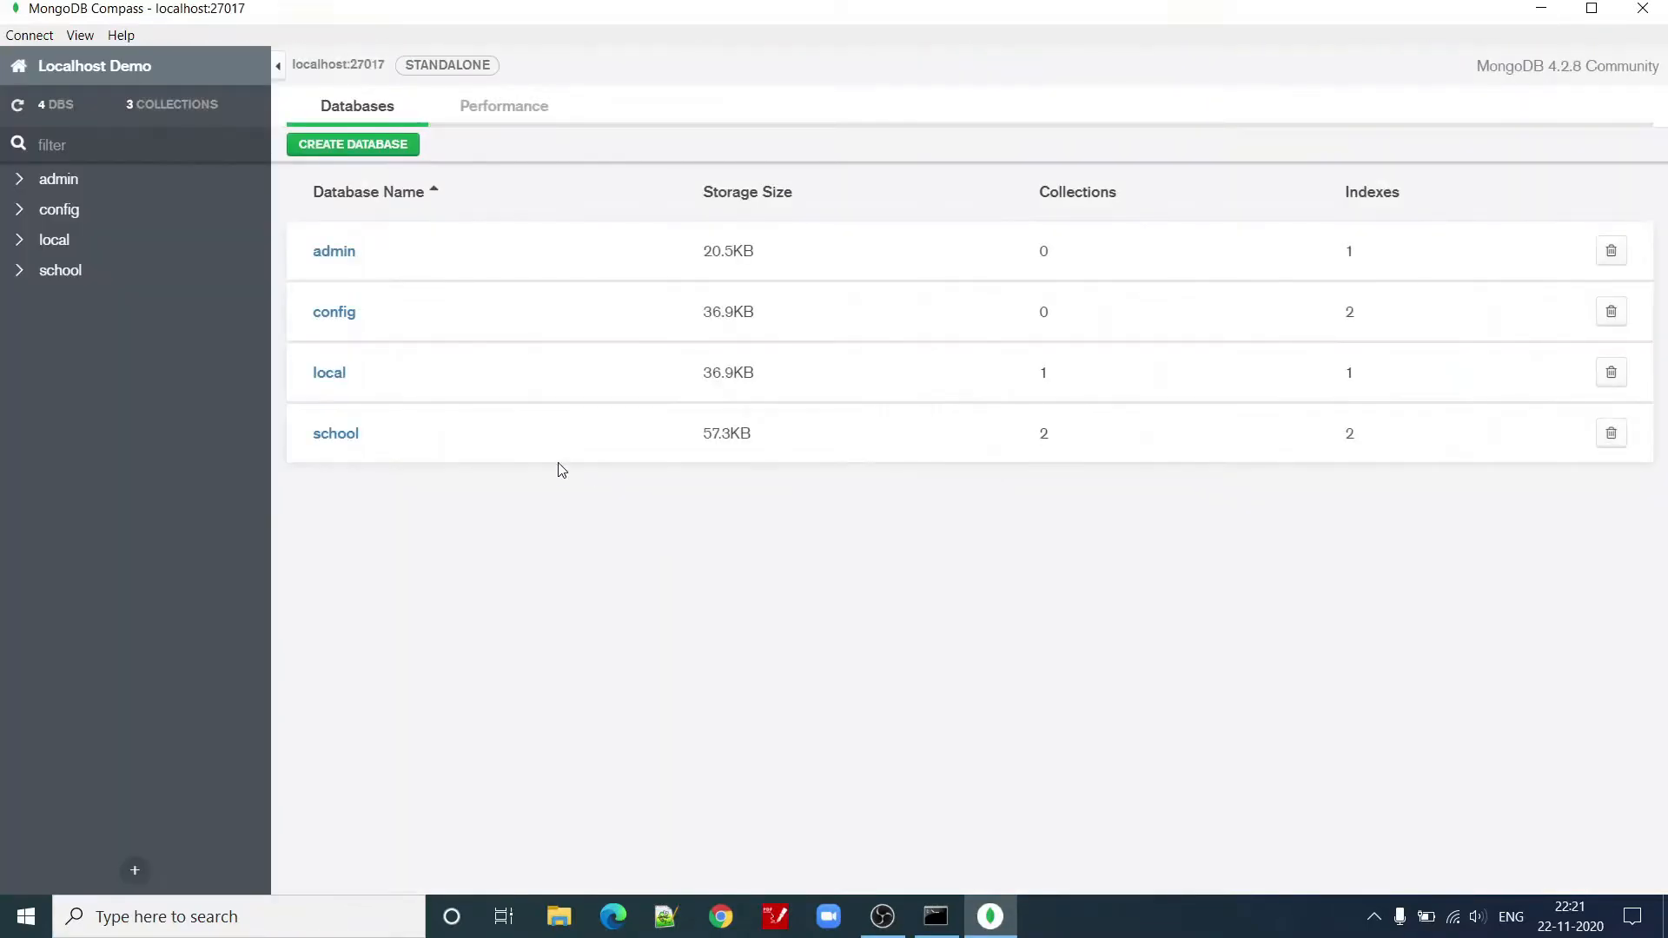
Open the school database and look over its collections and the form for creating a collection.
{"action": "left_click", "coordinate": [59, 272]}
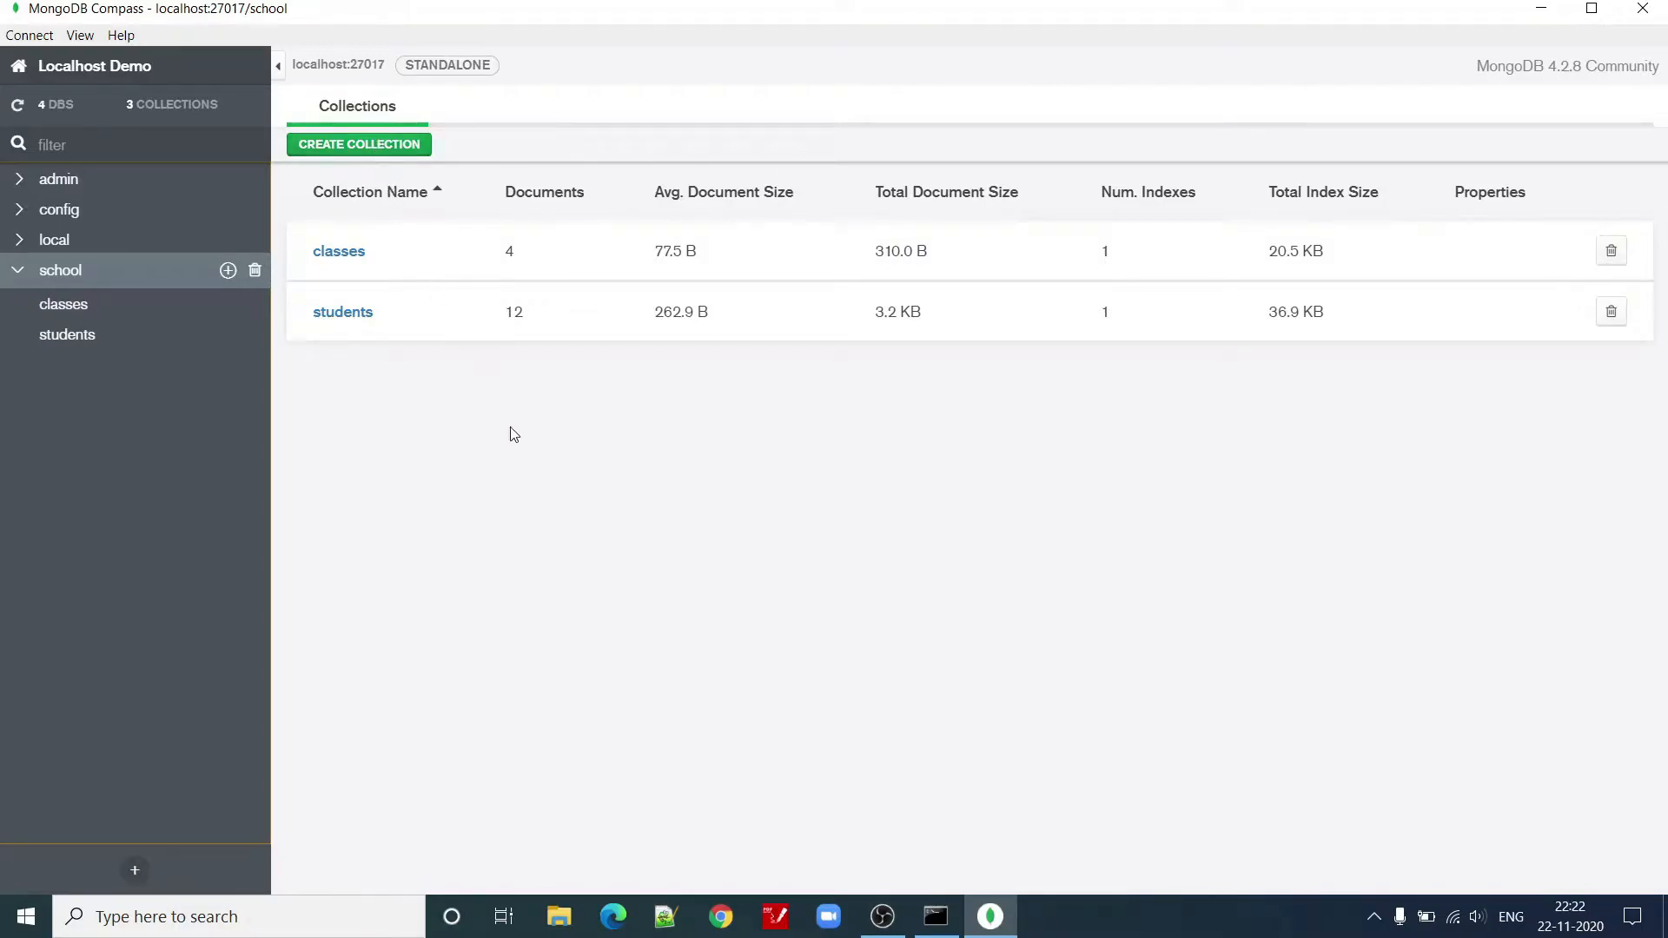
{"action": "left_click", "coordinate": [345, 145]}
{"action": "left_click", "coordinate": [873, 398]}
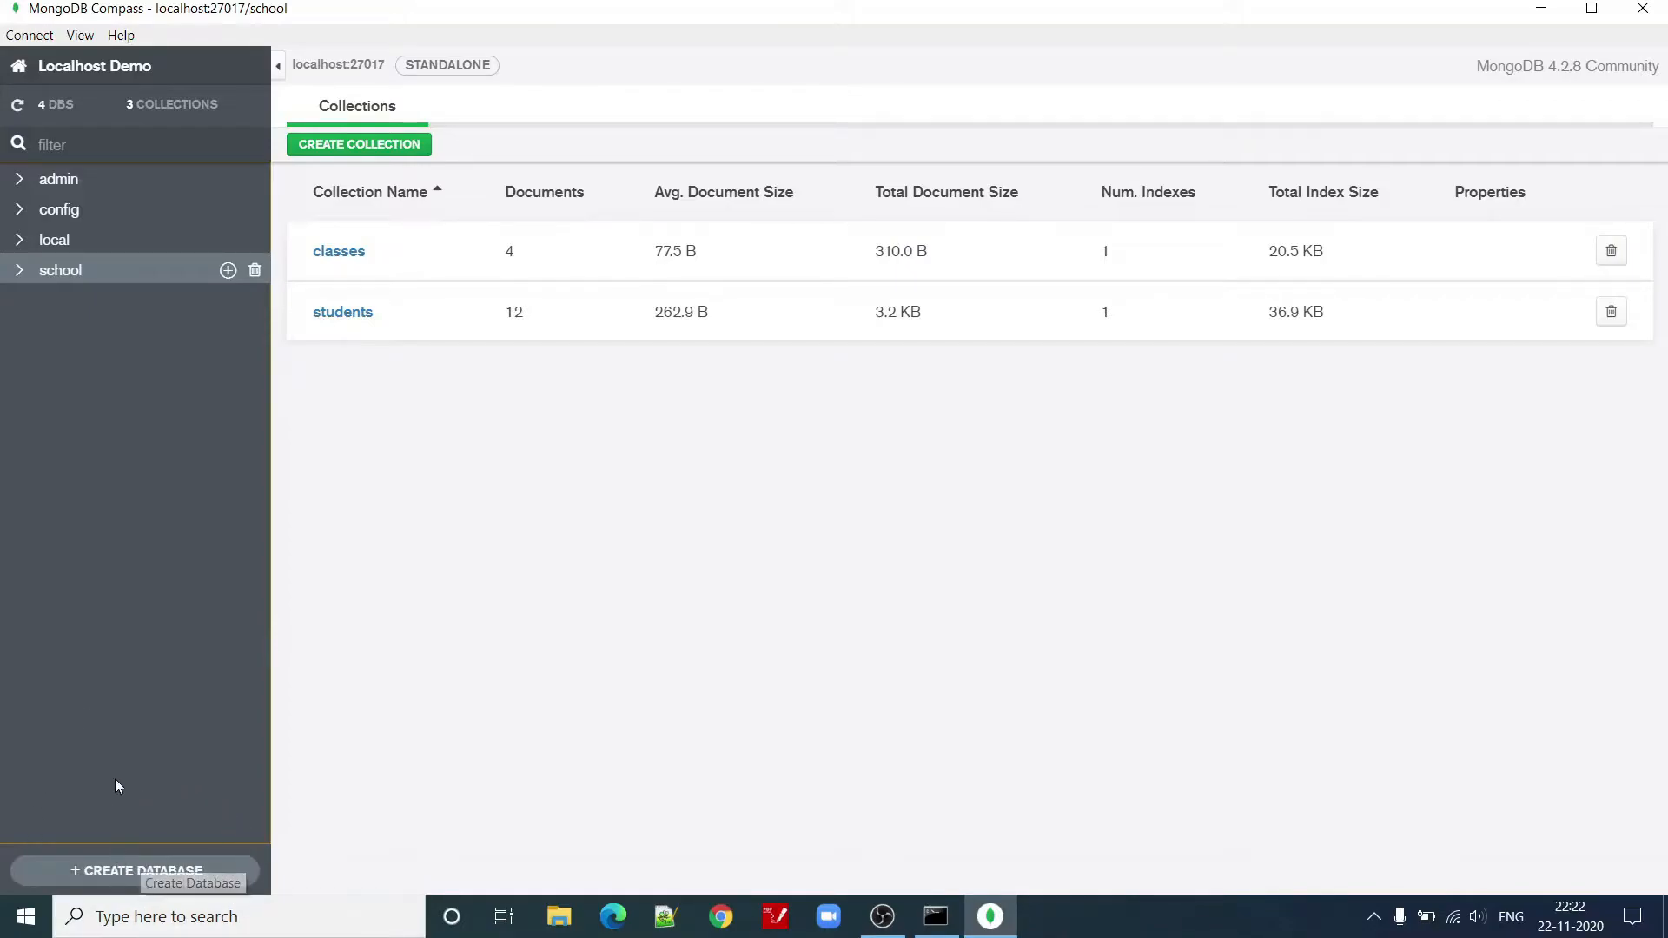
Create a database named demo-test-db with an initial collection named demo-collection.
{"action": "left_click", "coordinate": [125, 869]}
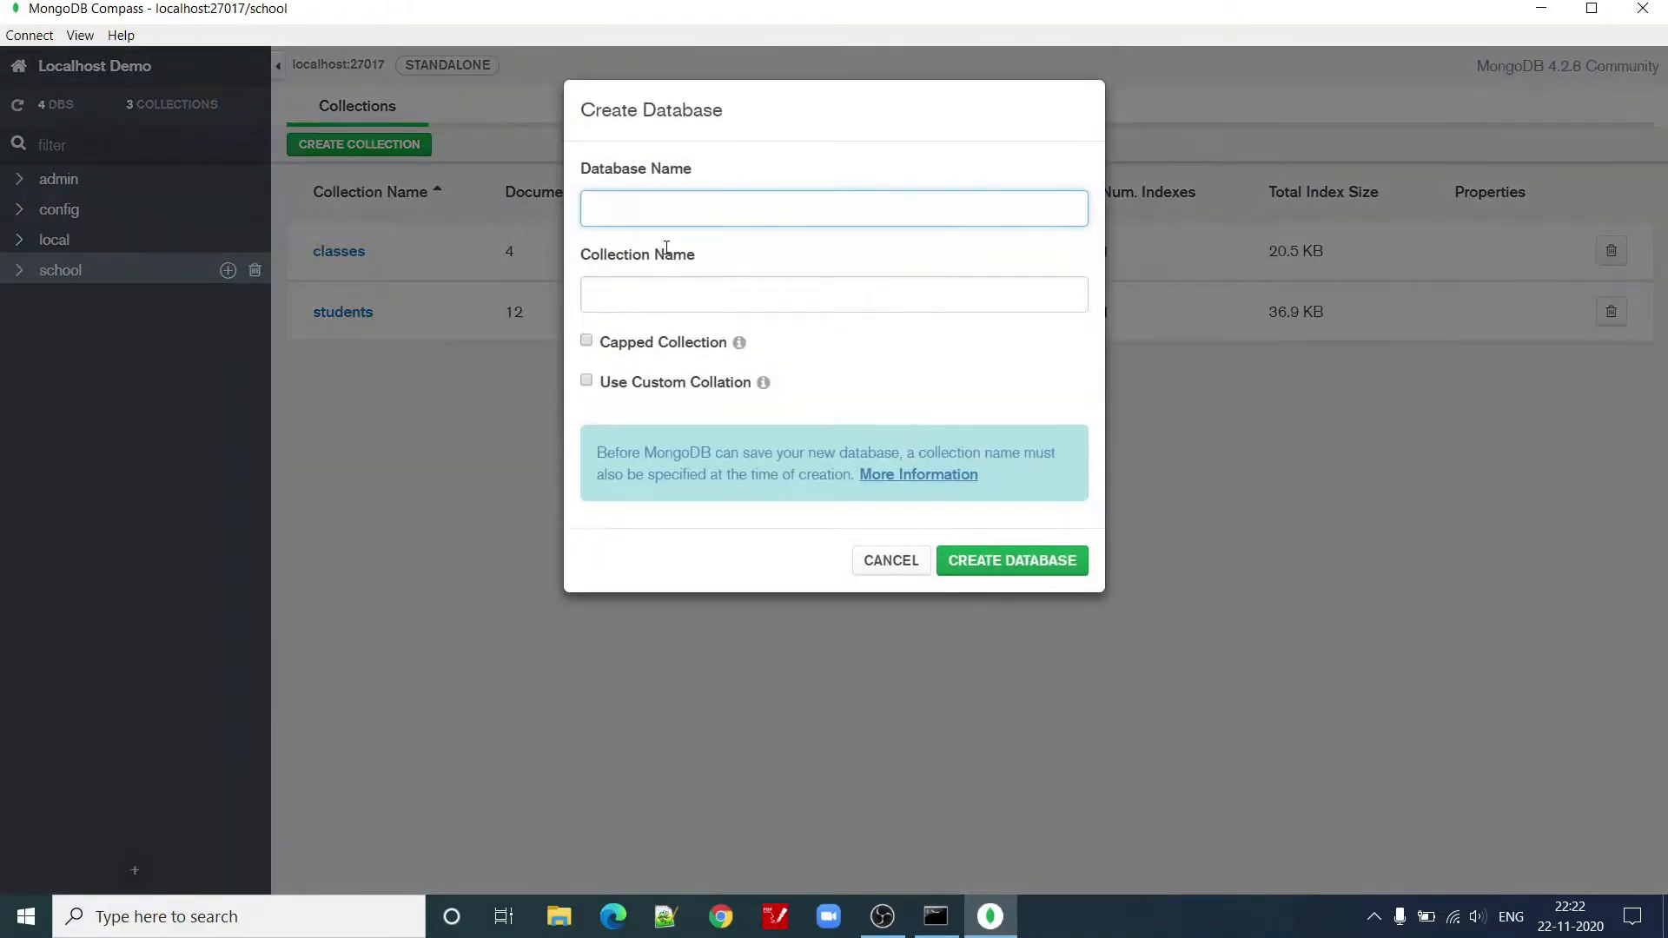
{"action": "type", "text": "demo"}
{"action": "type", "text": "-test"}
{"action": "type", "text": "-ed"}
{"action": "type", "text": "b"}
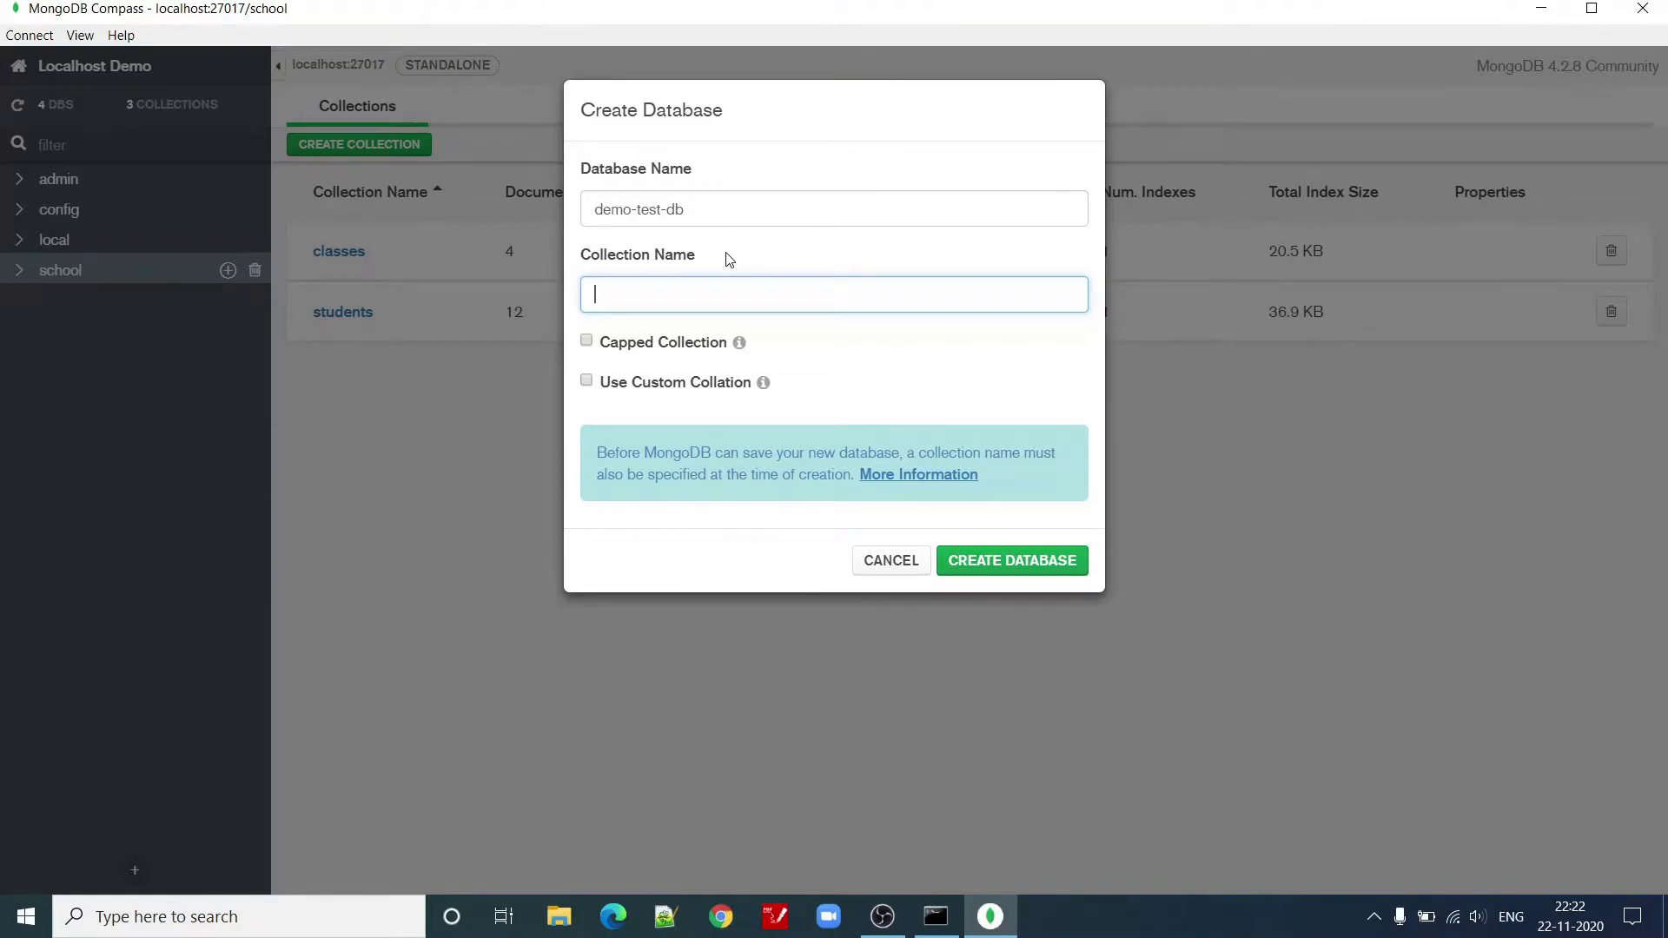
{"action": "type", "text": "demo-collection"}
{"action": "key", "text": "Return"}
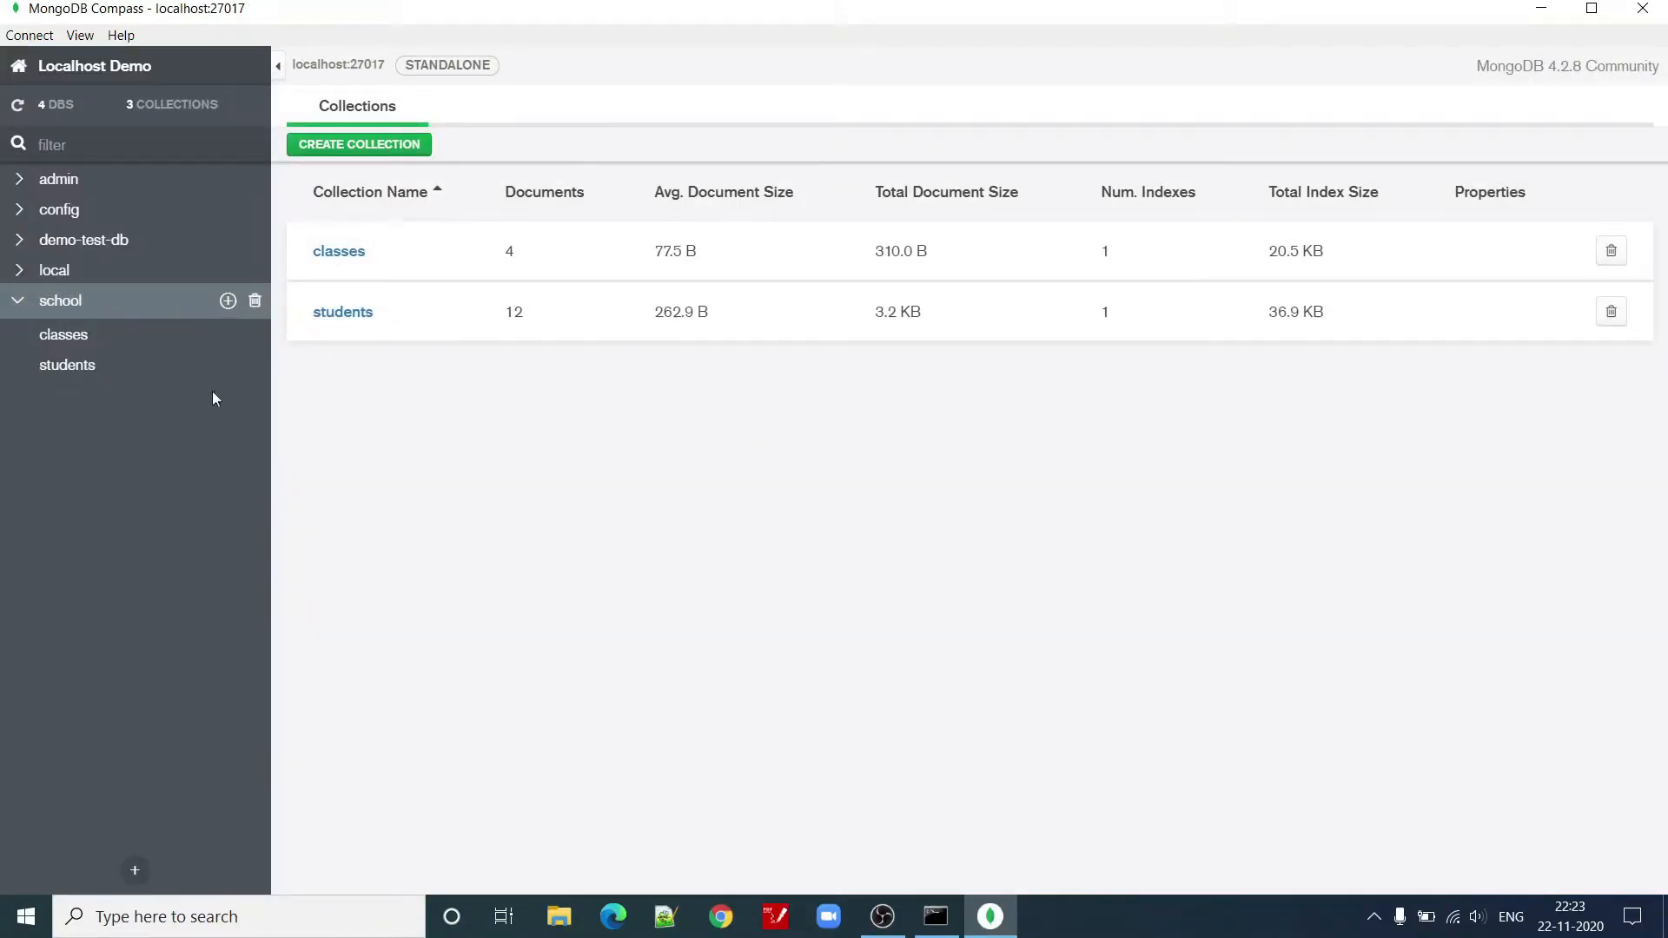
Open demo-collection in the demo-test-db database to examine its contents.
{"action": "left_click", "coordinate": [75, 243]}
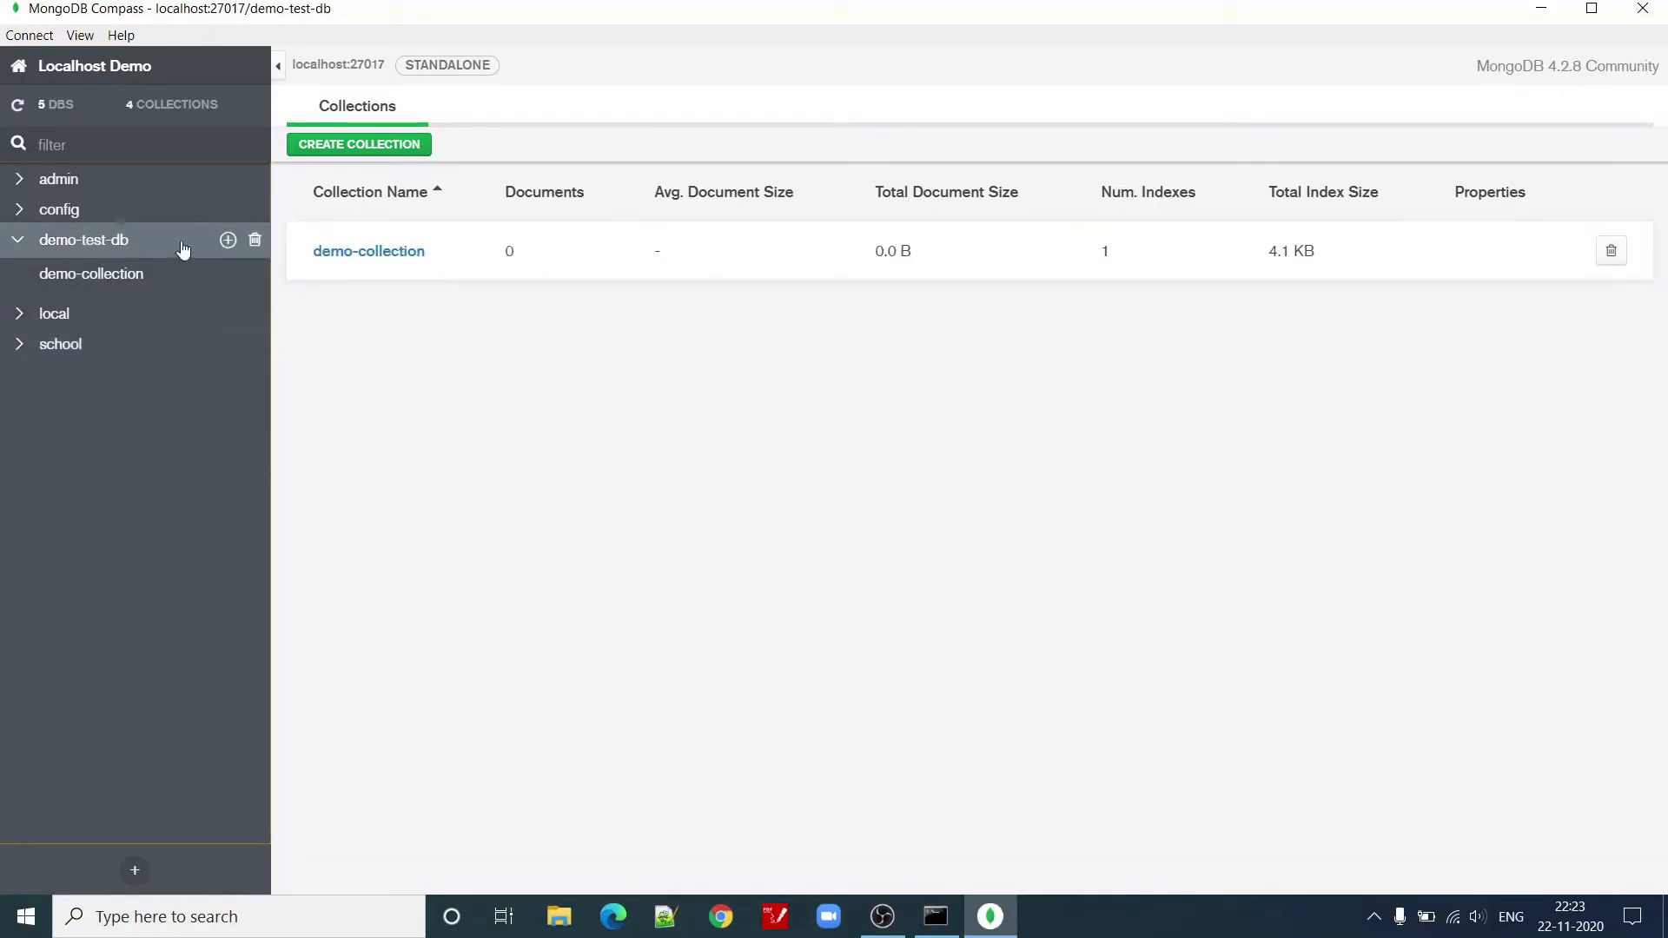
{"action": "left_click", "coordinate": [100, 283]}
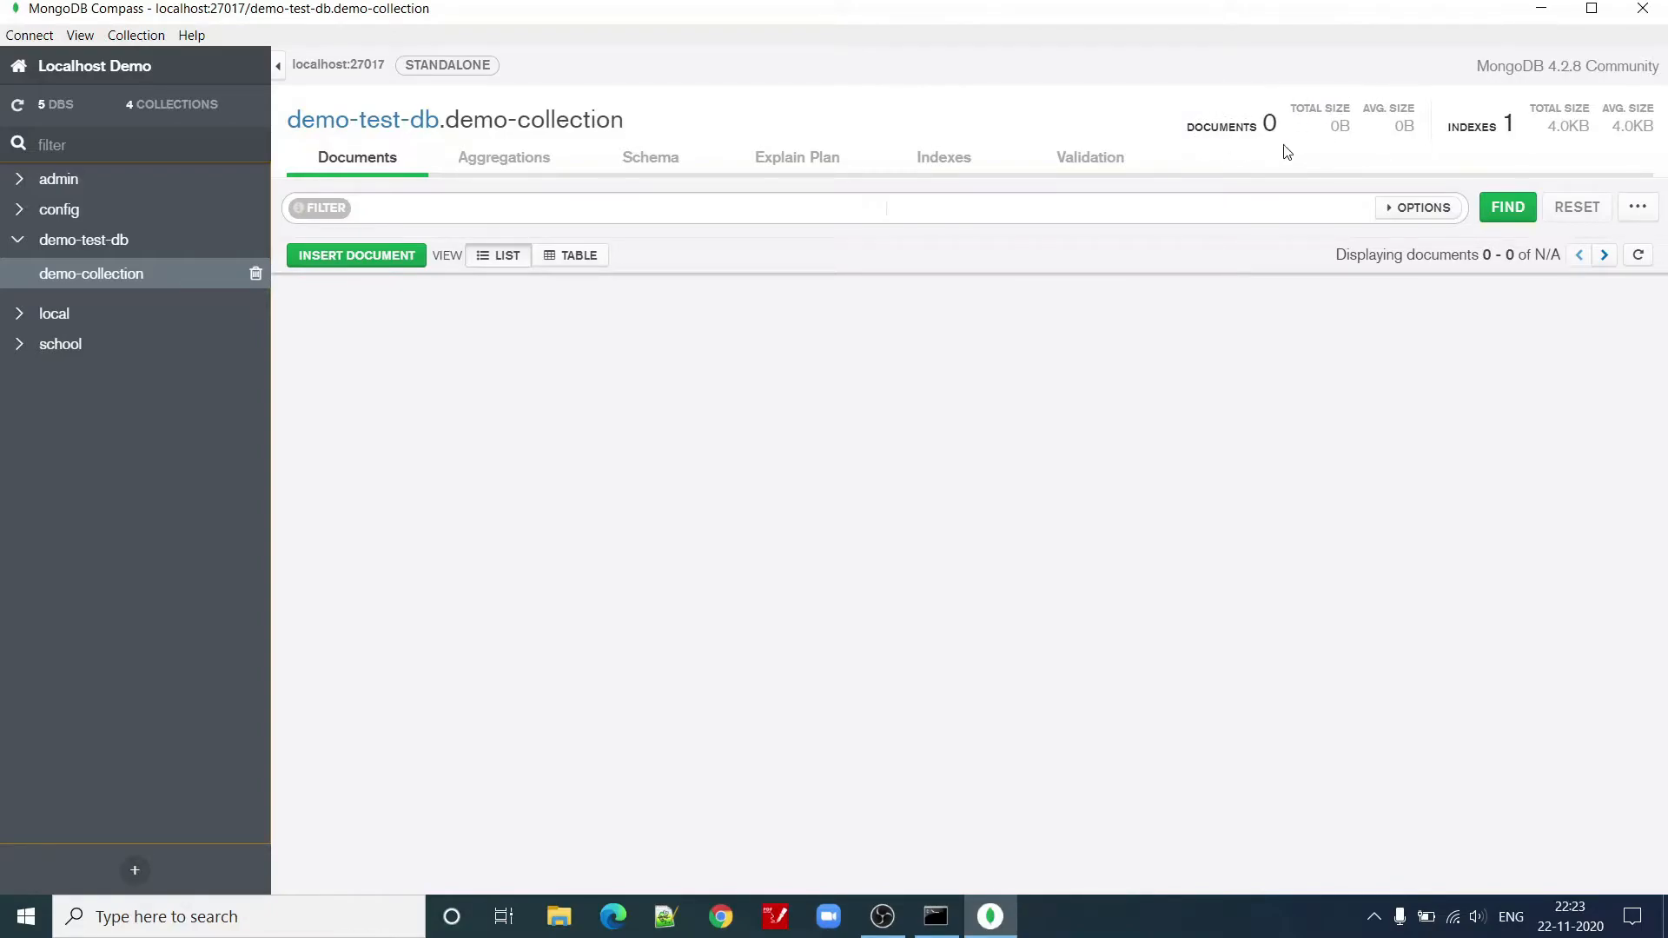
{"action": "left_click", "coordinate": [225, 241]}
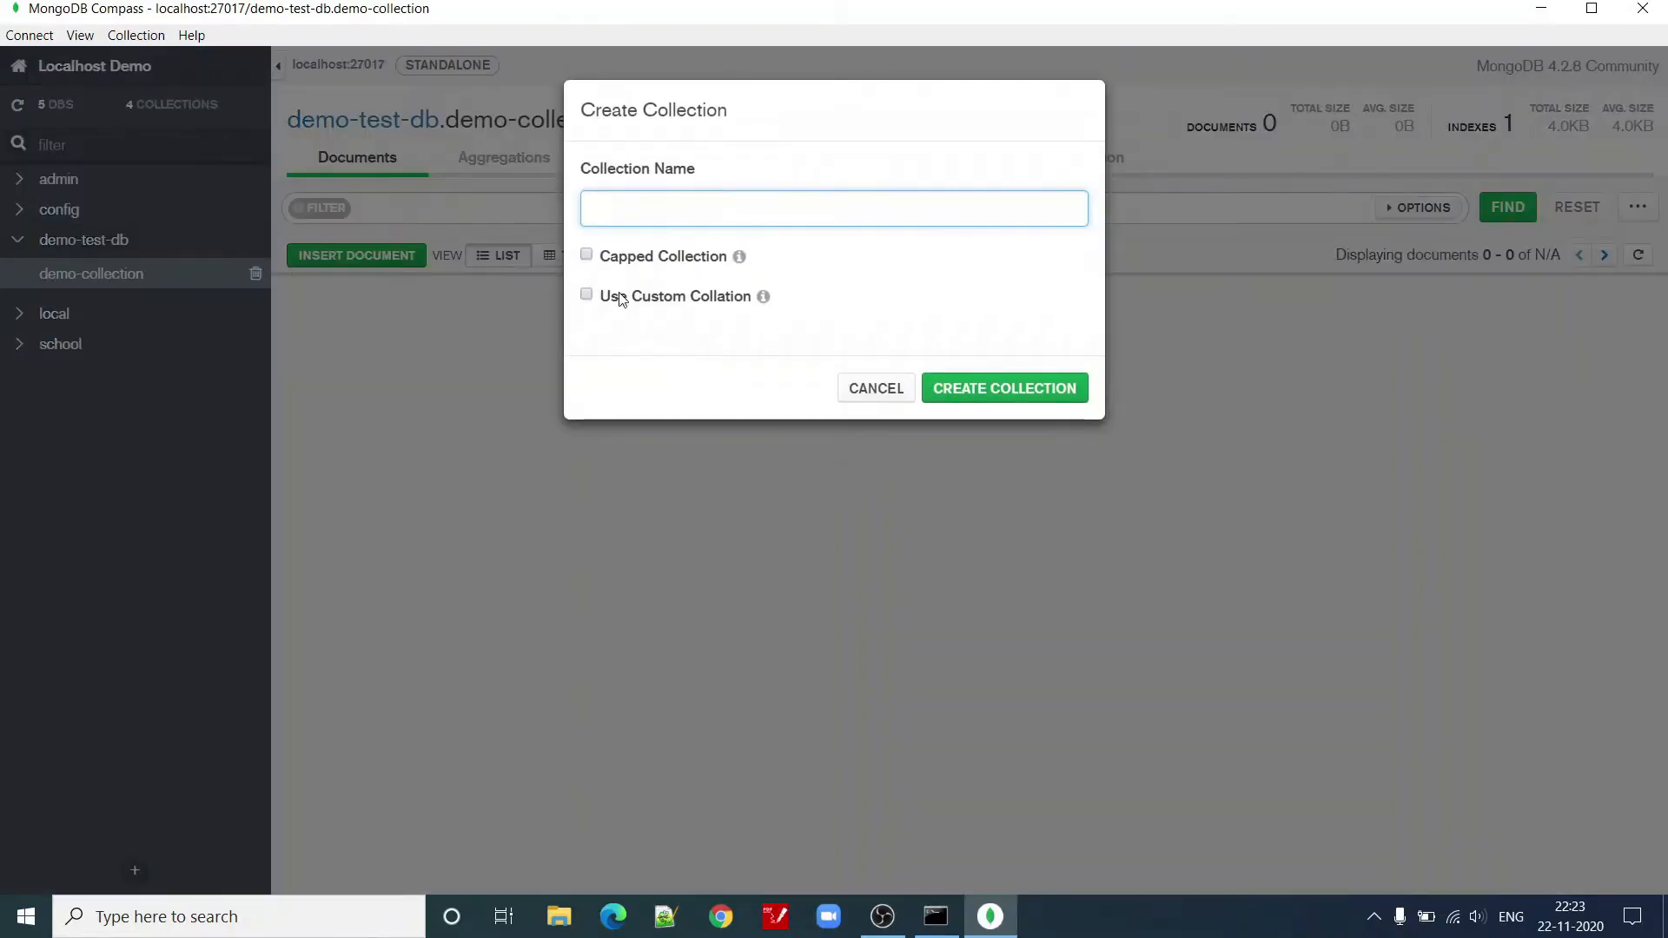
{"action": "left_click", "coordinate": [906, 382]}
Create a second collection named demo-collection-2 in the demo-test-db database.
{"action": "left_click", "coordinate": [93, 244]}
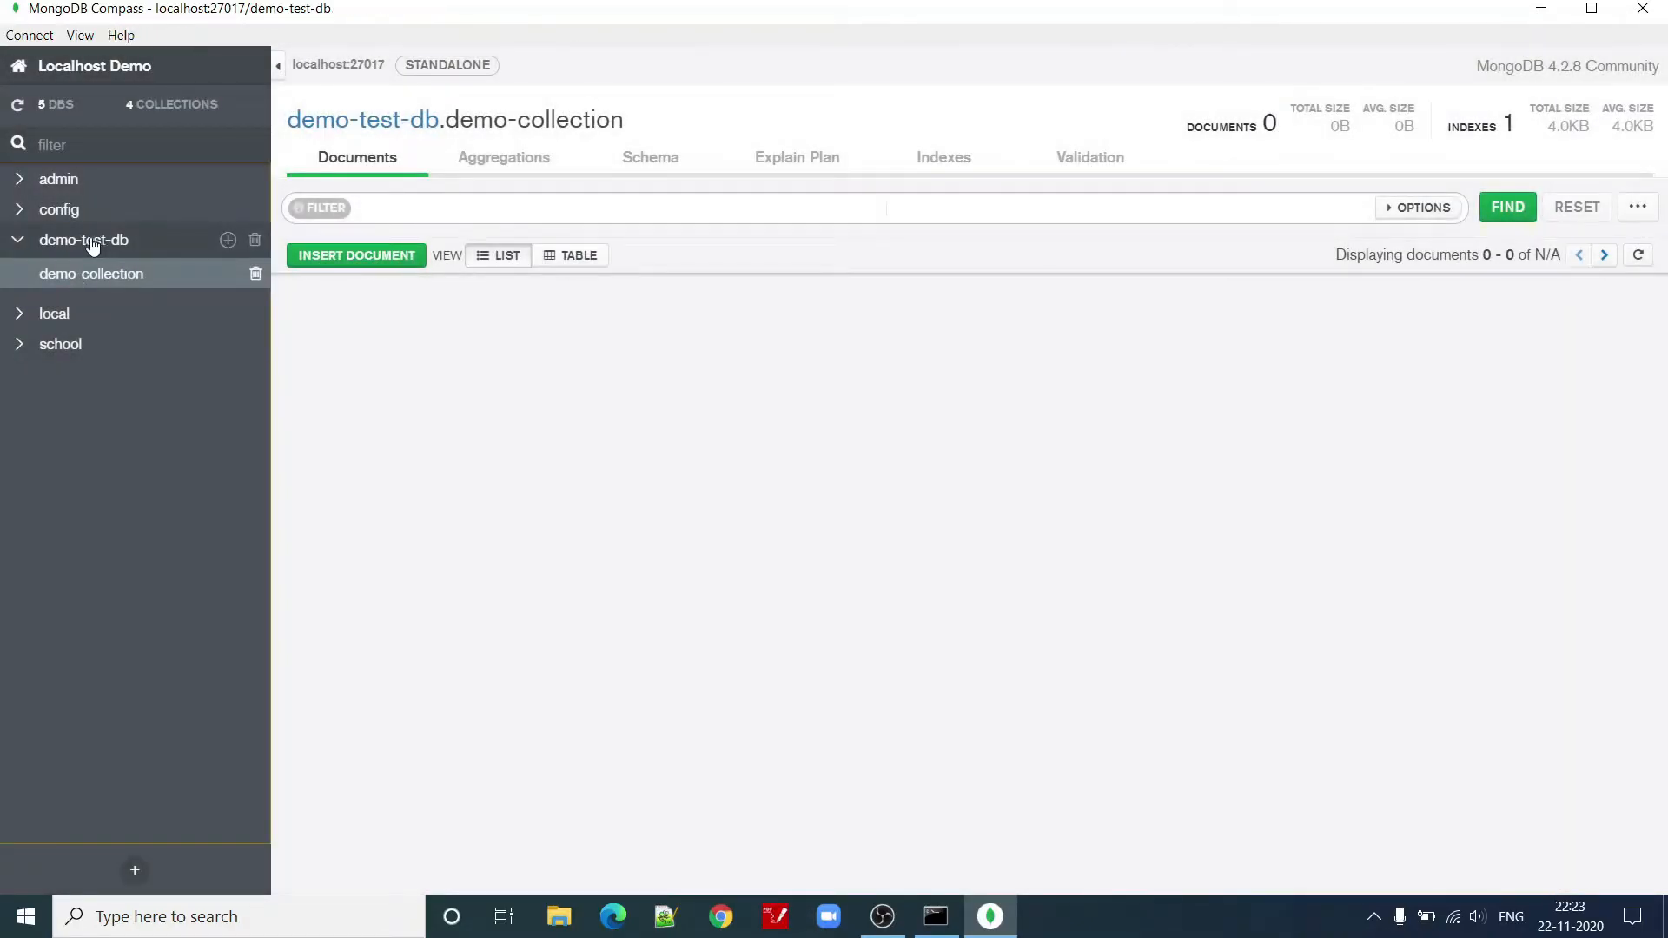
{"action": "left_click", "coordinate": [349, 145]}
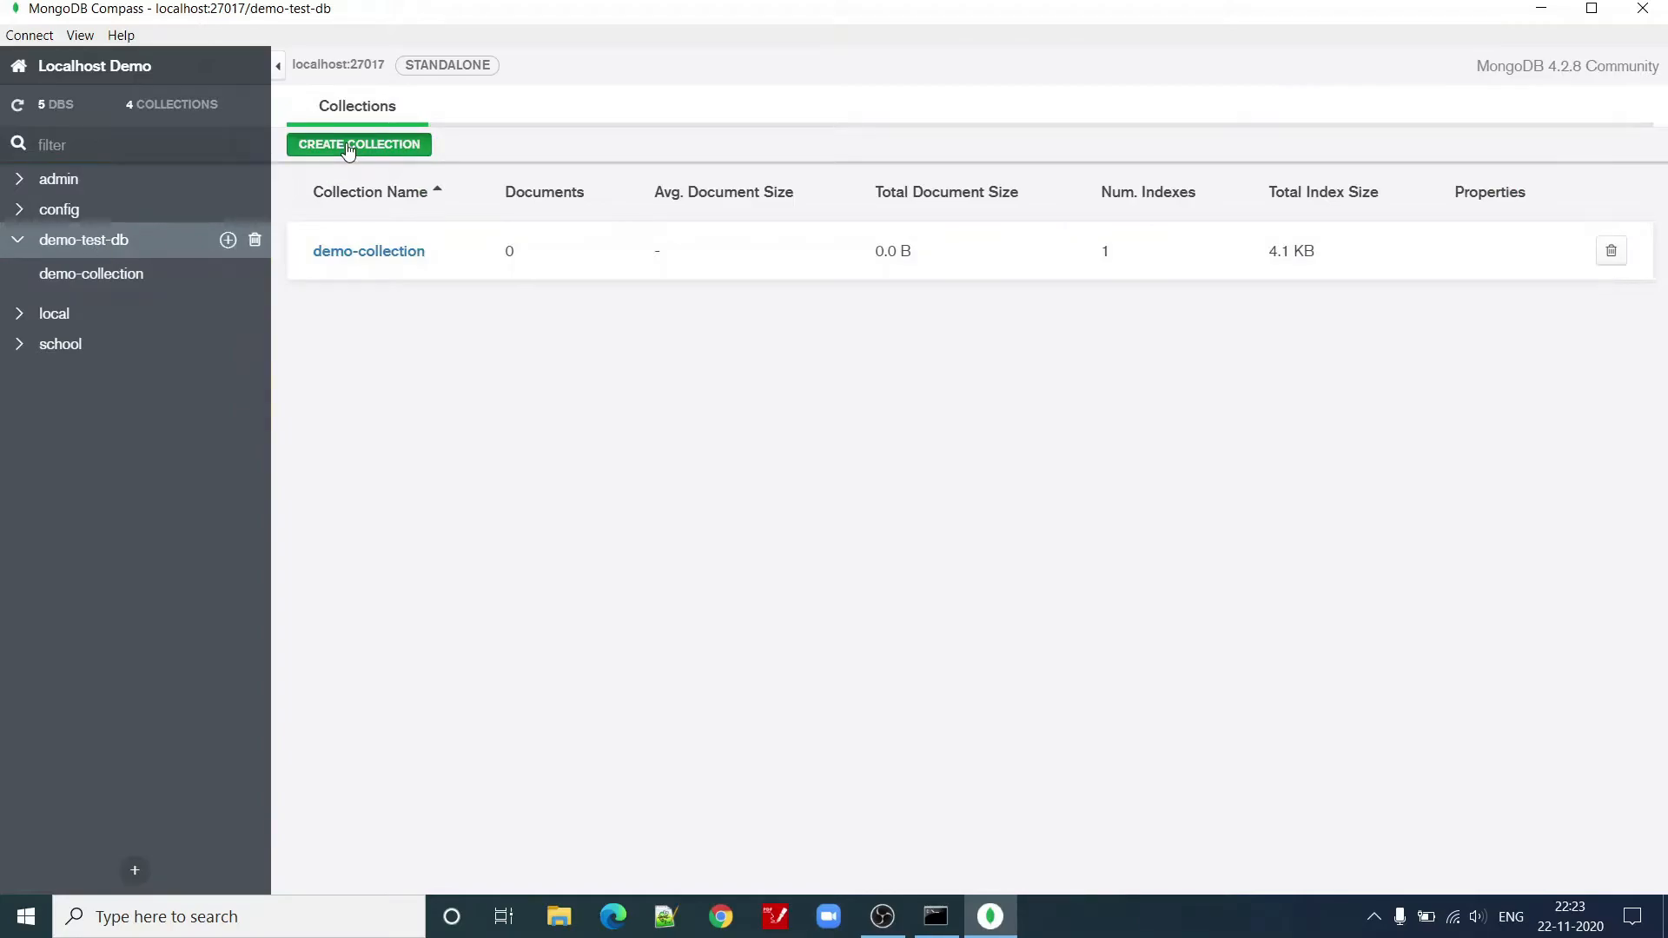
{"action": "left_click", "coordinate": [877, 392]}
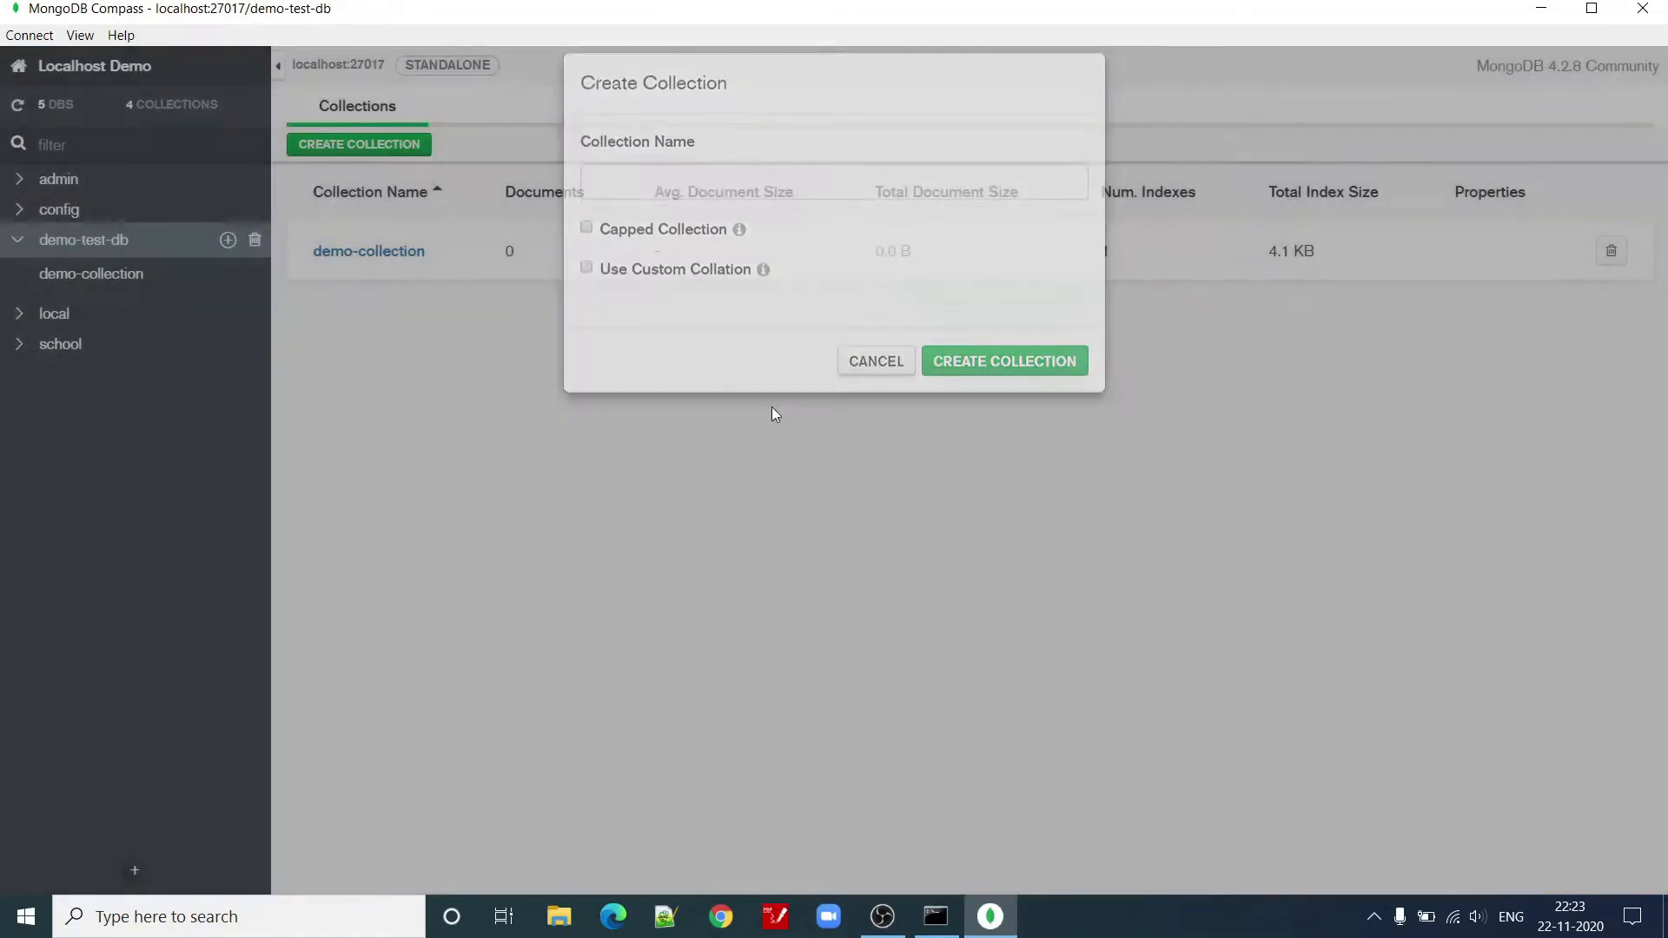
{"action": "left_click", "coordinate": [369, 148]}
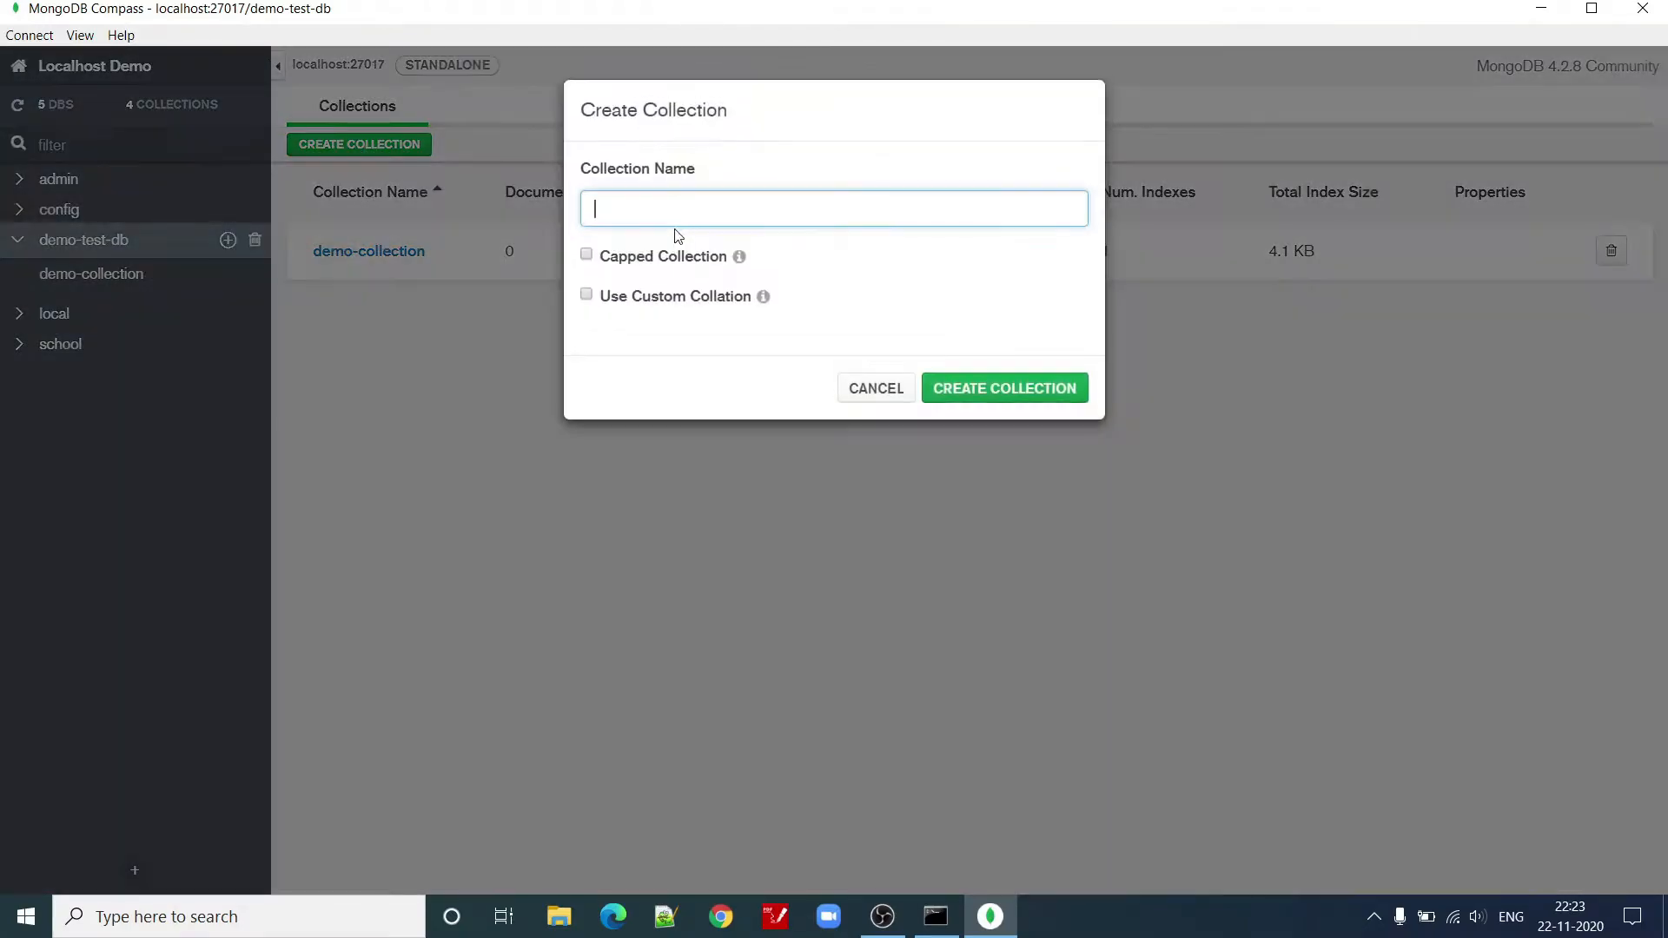
{"action": "type", "text": "f"}
{"action": "key", "text": "BackSpace"}
{"action": "type", "text": "demo-collection-2"}
{"action": "left_click", "coordinate": [1011, 400]}
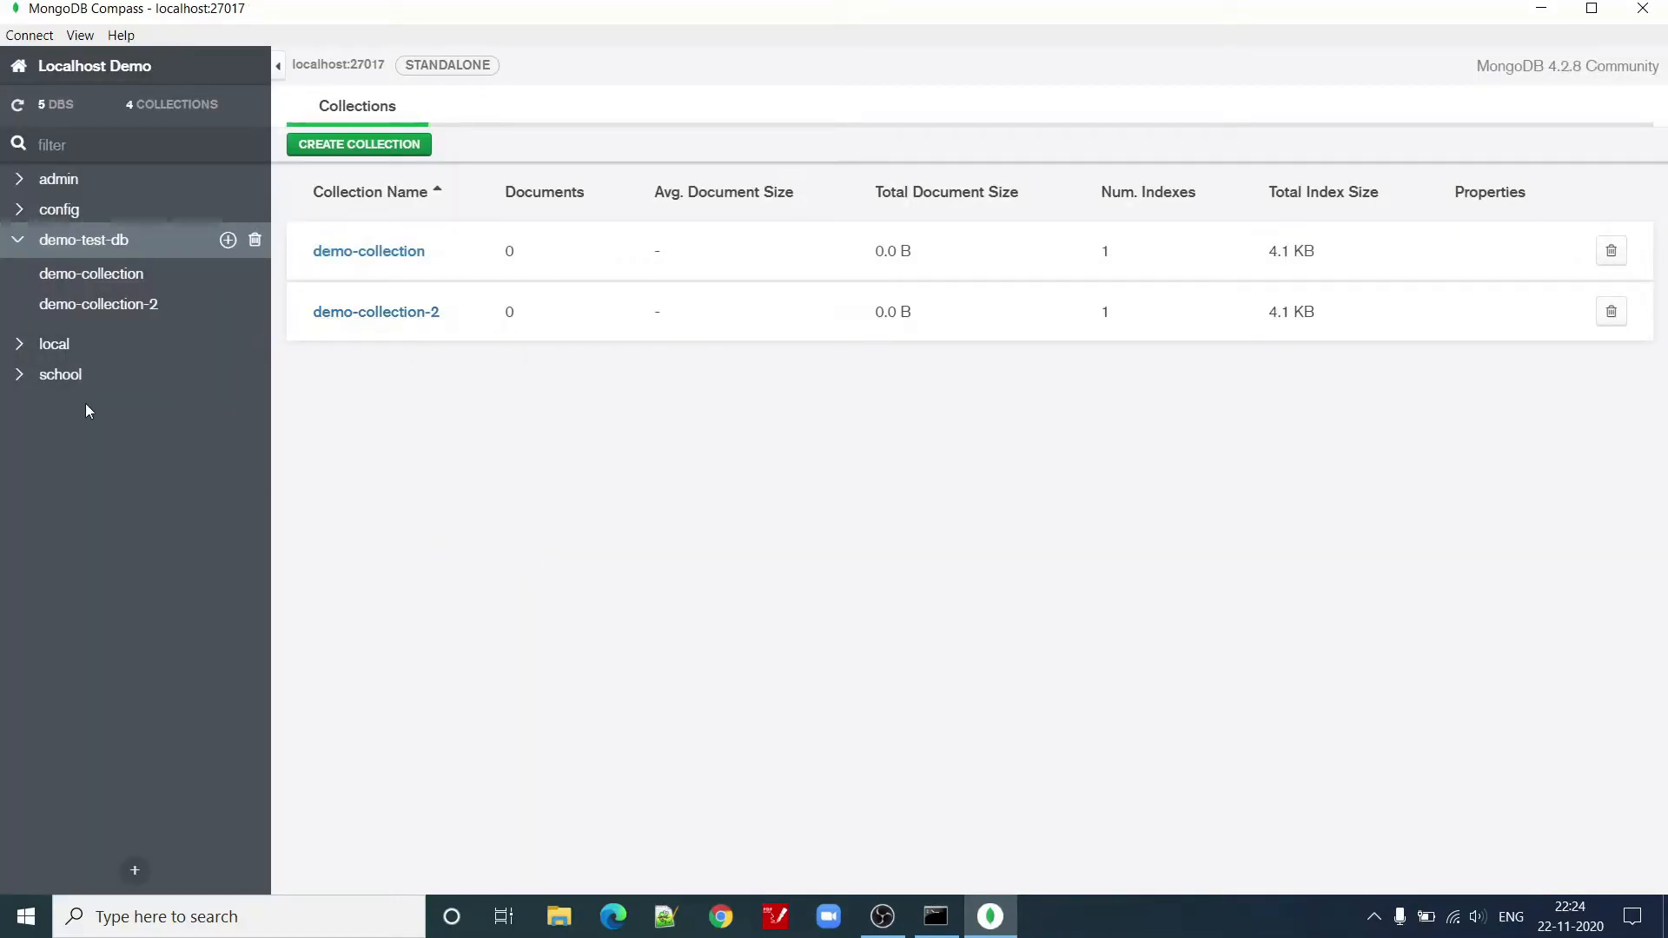
Open the students collection in the school database, examine its document and index statistics, and refresh the documents.
{"action": "left_click", "coordinate": [21, 375]}
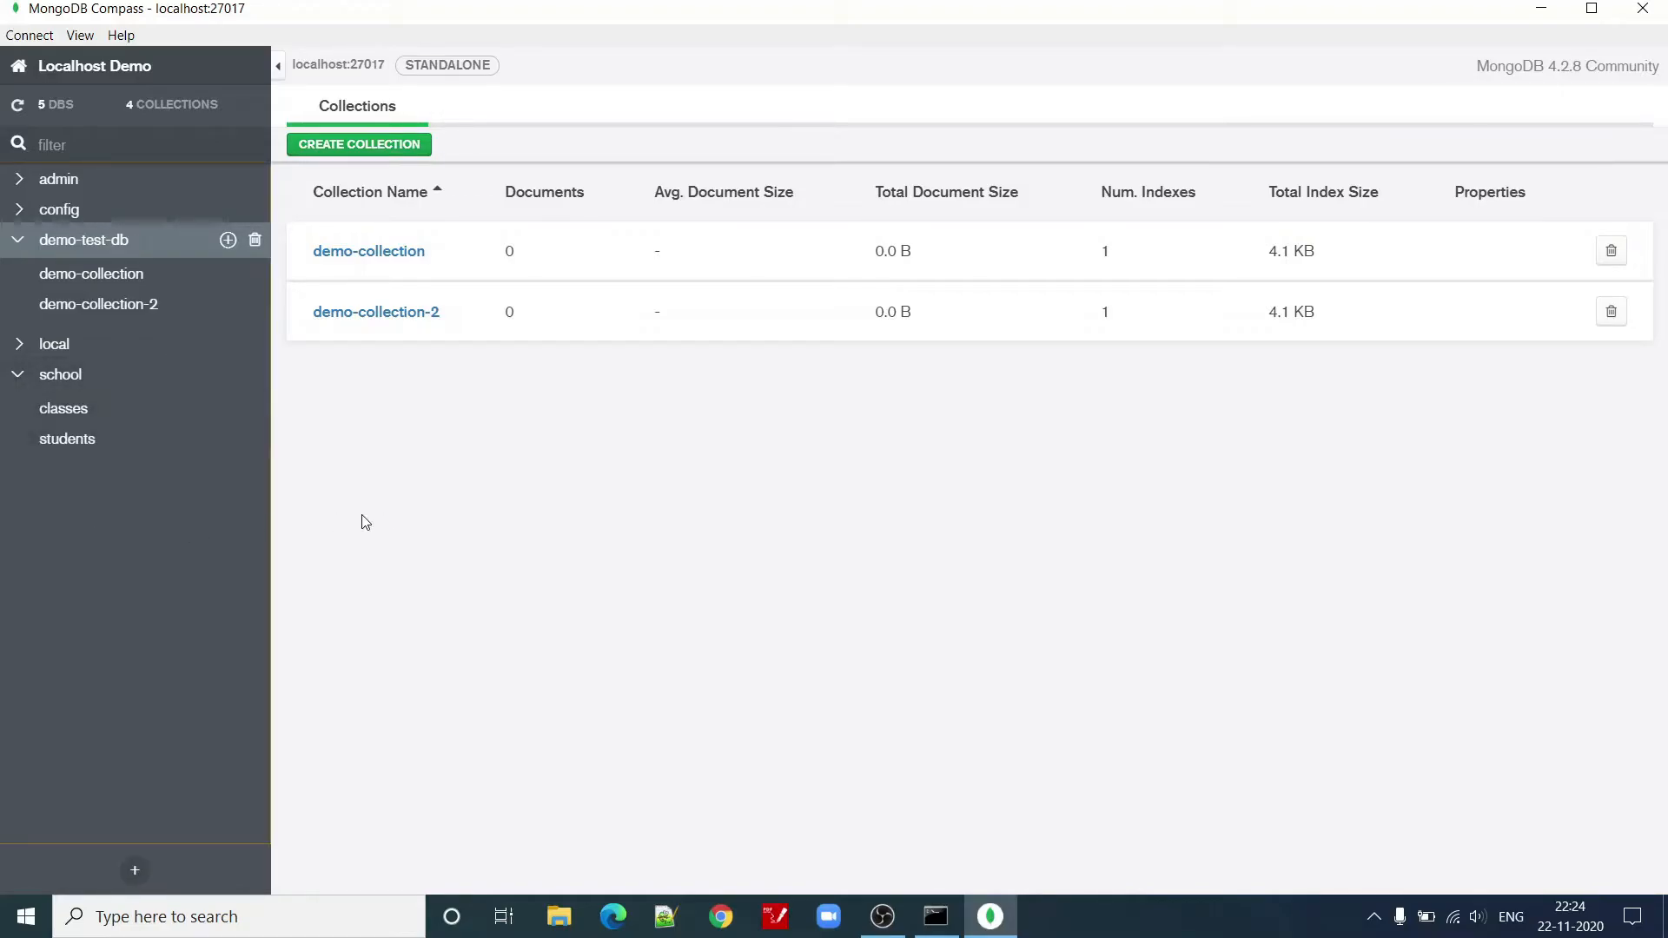
{"action": "left_click", "coordinate": [82, 442]}
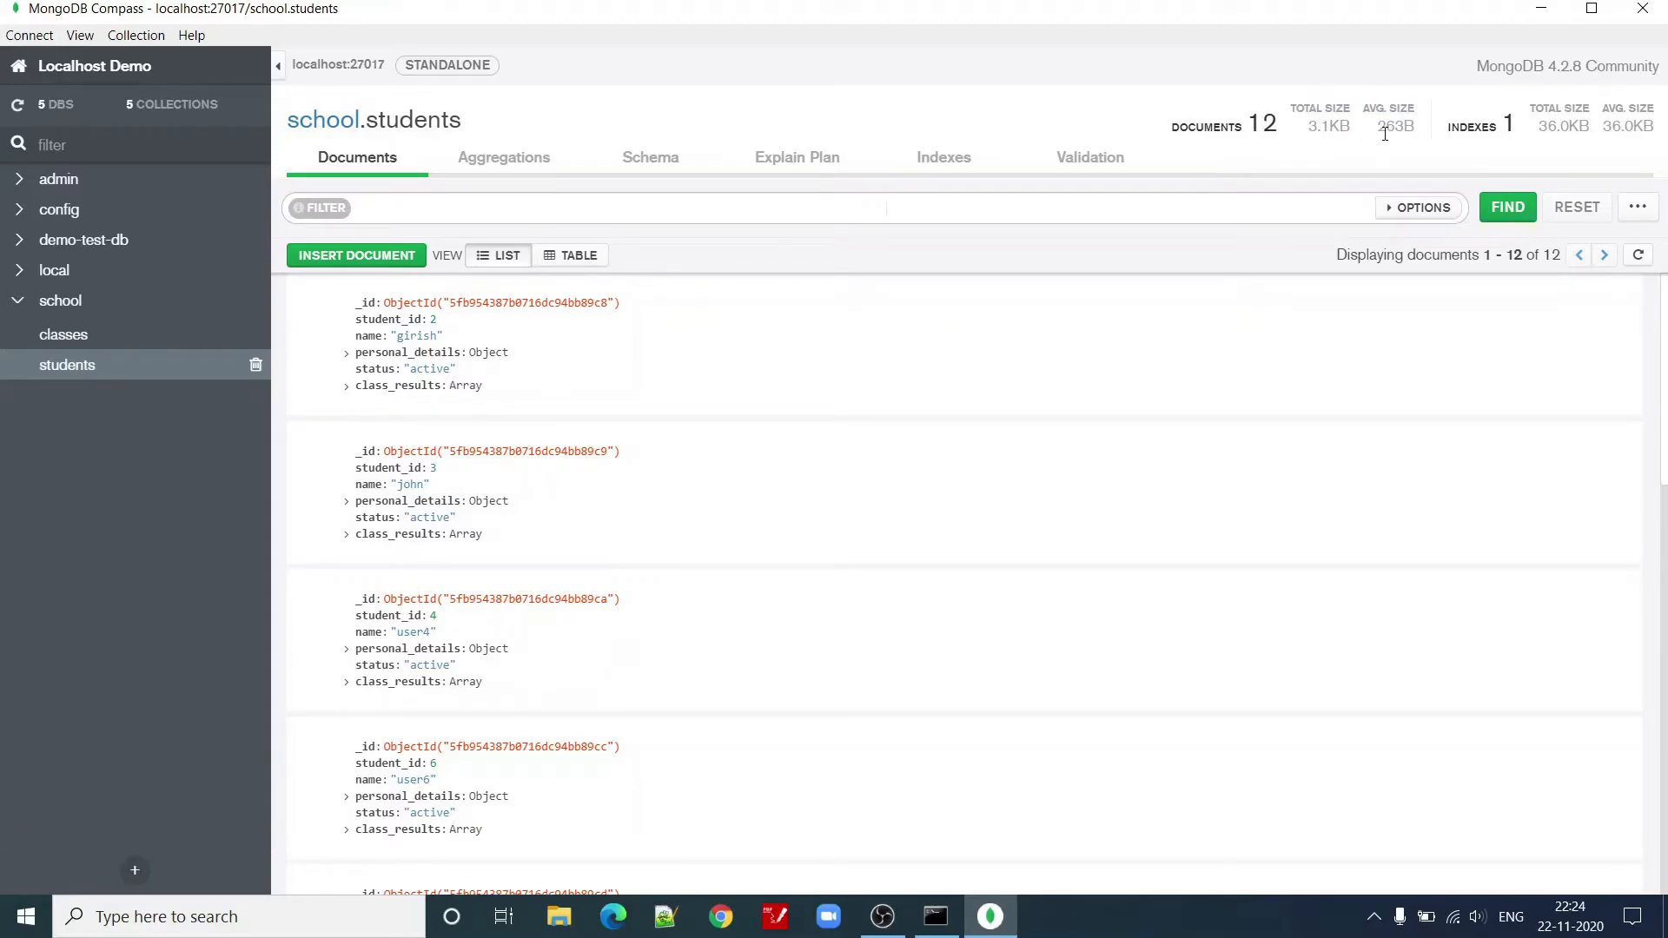
{"action": "left_click_drag", "start_coordinate": [1379, 128], "coordinate": [1404, 129]}
{"action": "left_click", "coordinate": [1466, 130]}
{"action": "left_click_drag", "start_coordinate": [1336, 254], "coordinate": [1560, 255]}
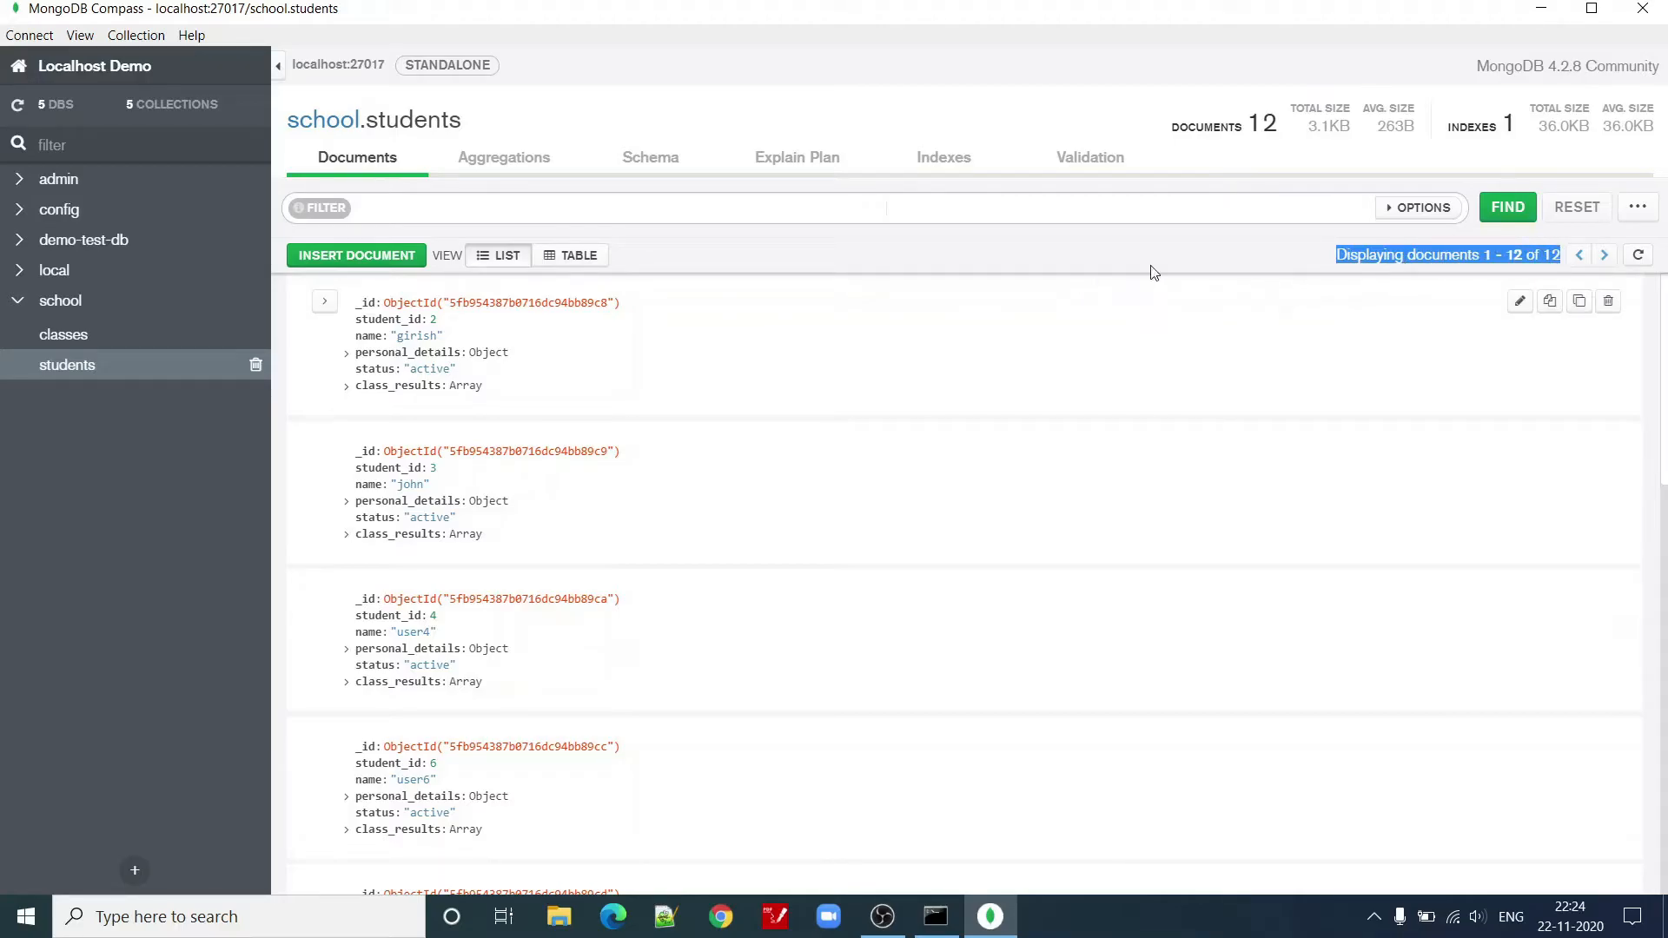
{"action": "left_click", "coordinate": [1255, 260]}
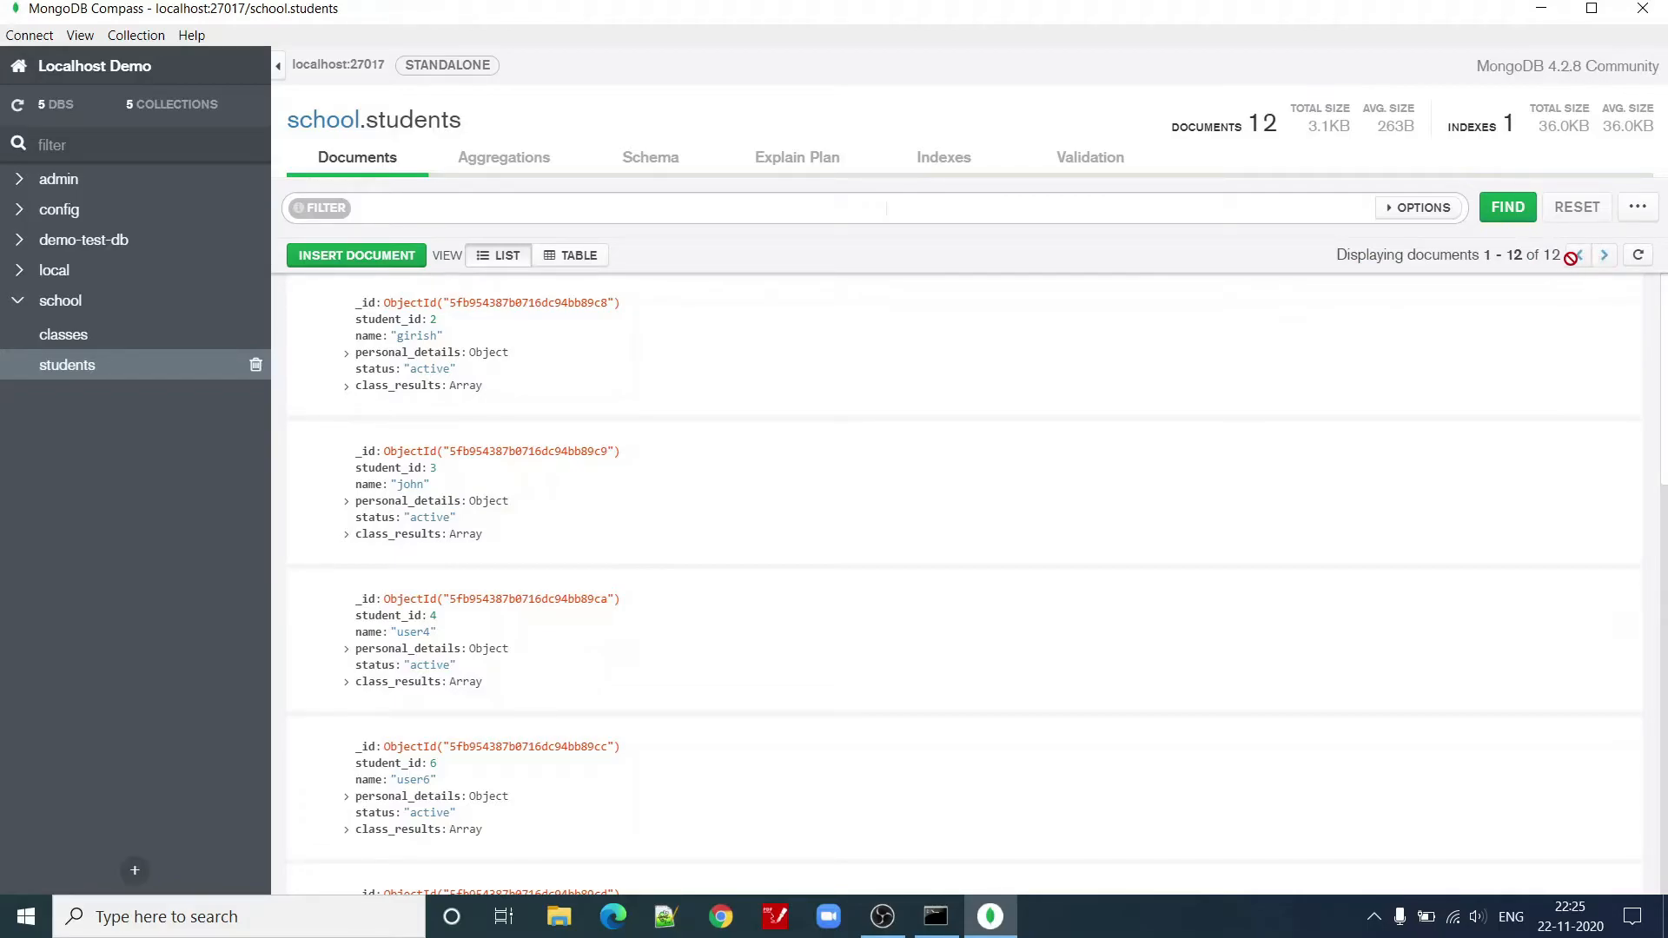
{"action": "left_click", "coordinate": [1639, 257]}
View the students documents as a table across all columns and switch back to the list view.
{"action": "left_click", "coordinate": [572, 257]}
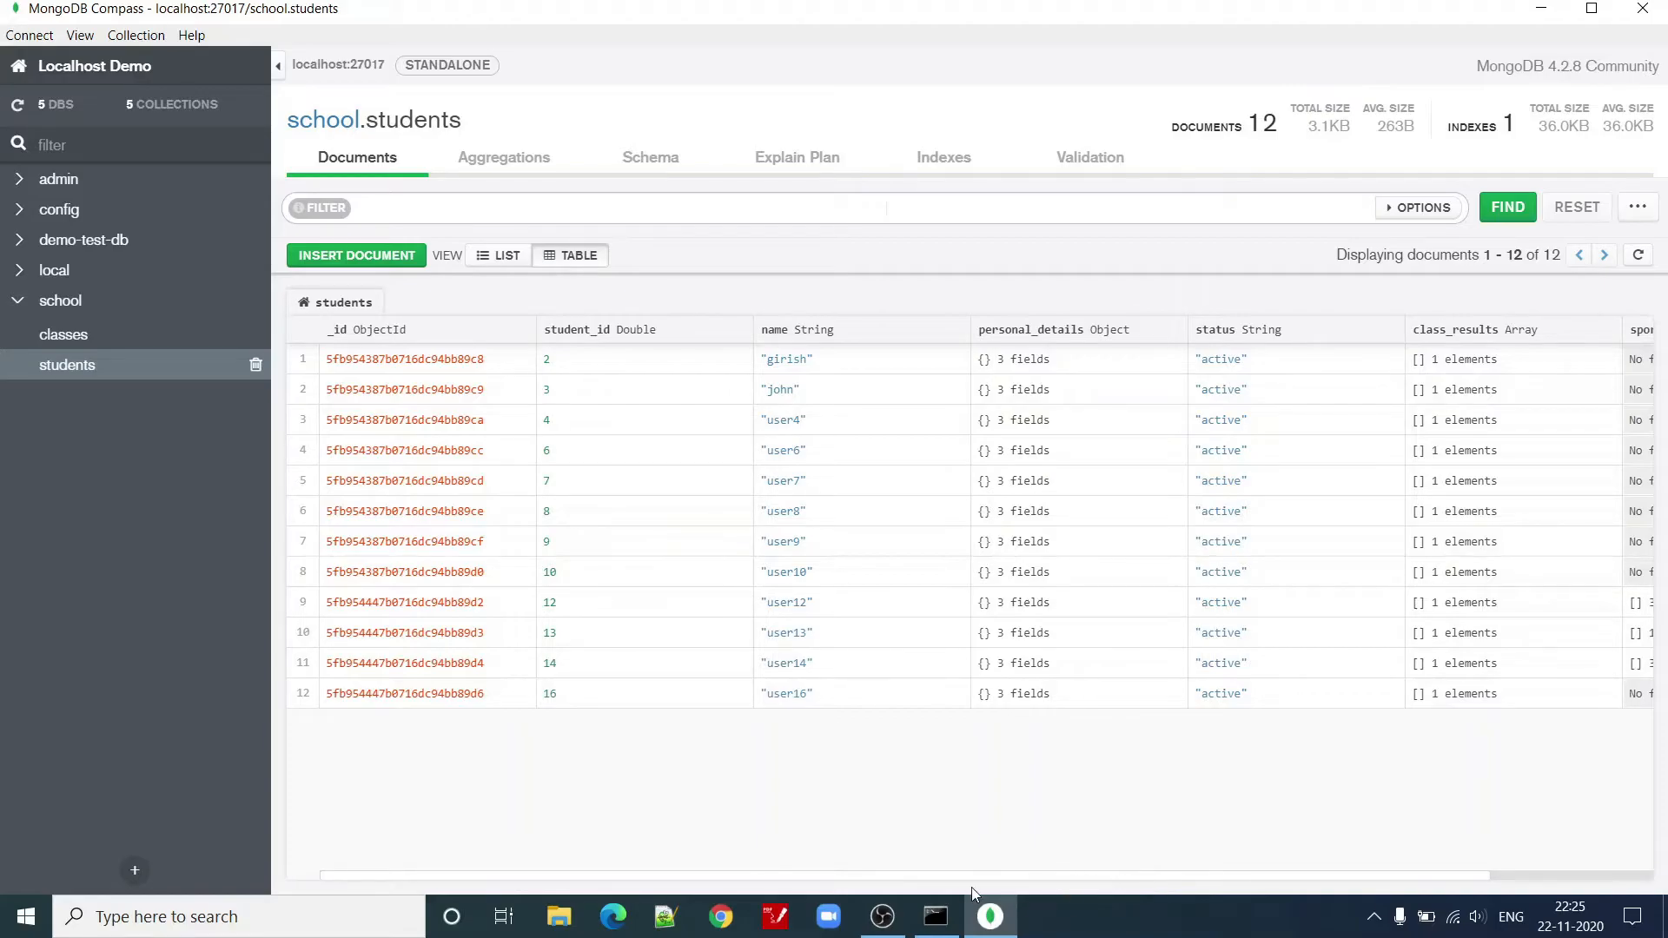
{"action": "left_click_drag", "start_coordinate": [1028, 878], "coordinate": [708, 860]}
{"action": "left_click", "coordinate": [500, 256]}
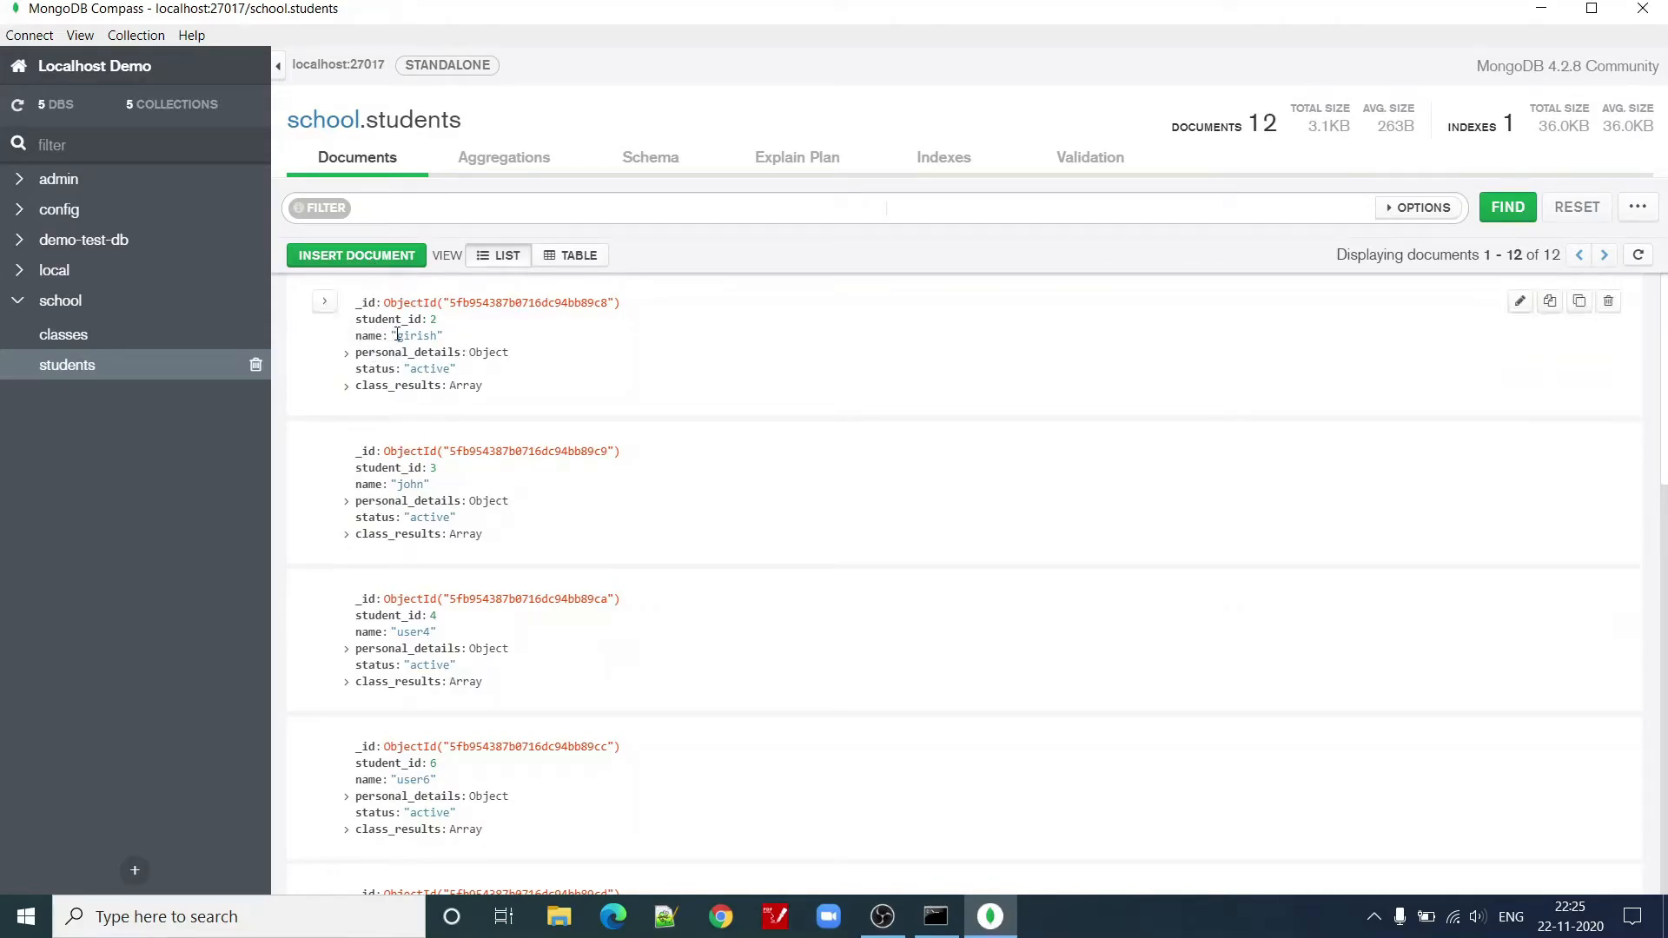
Start a new document in the students collection with a student_id field set to 20 and typed as Int64.
{"action": "left_click", "coordinate": [382, 257]}
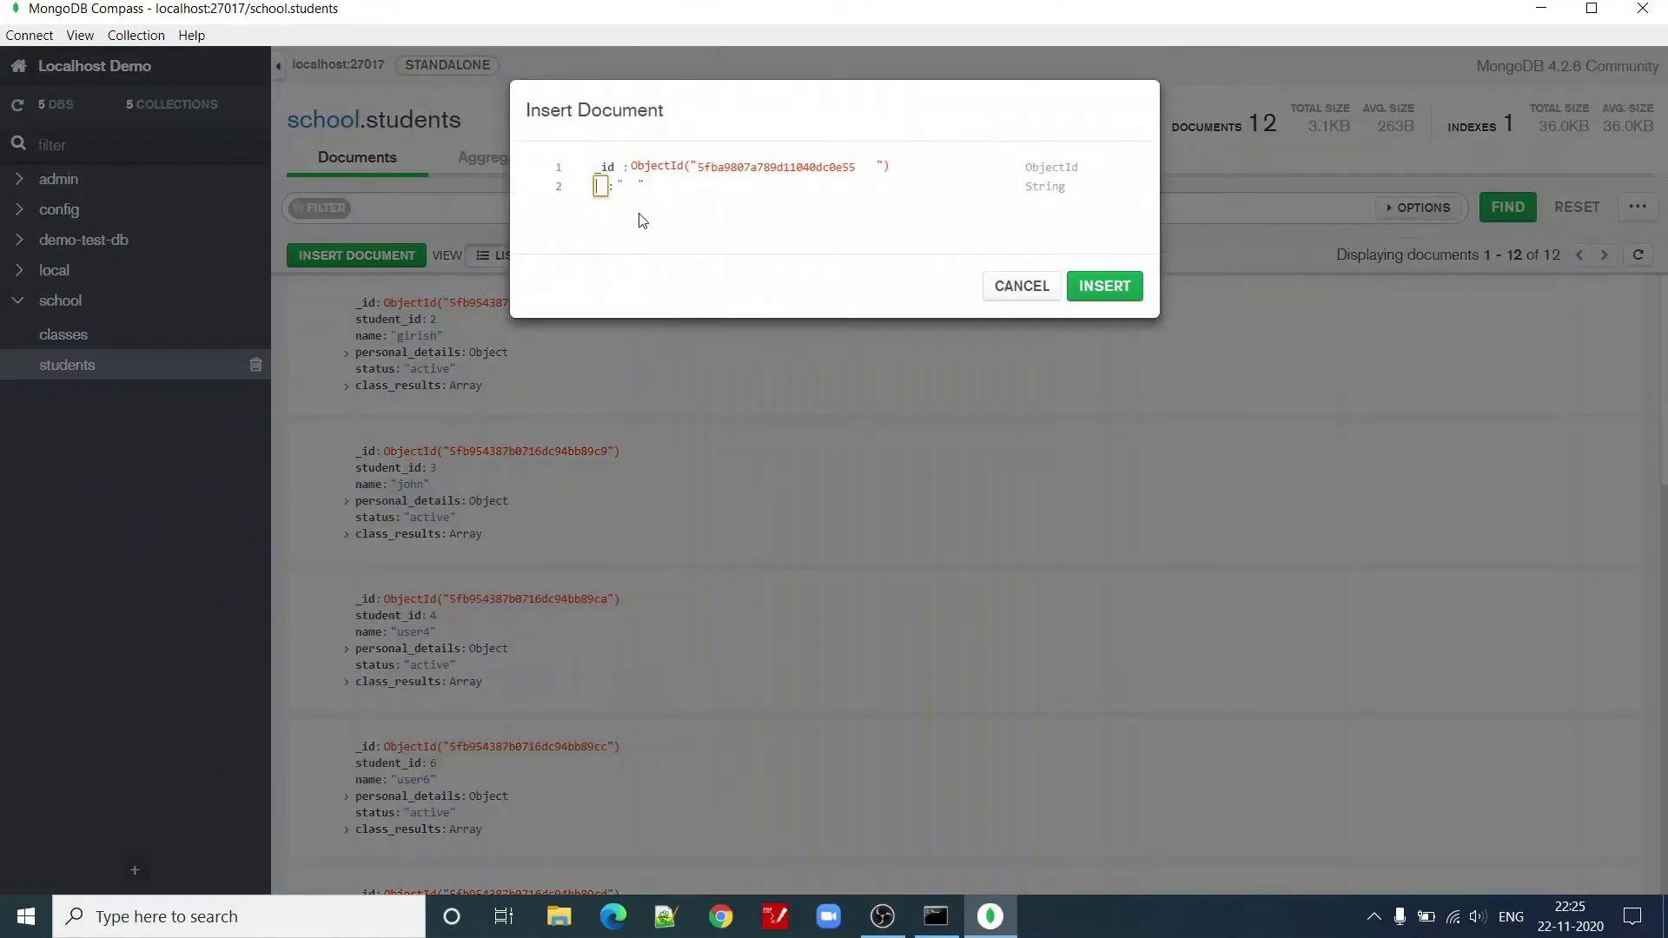
{"action": "type", "text": "student_id"}
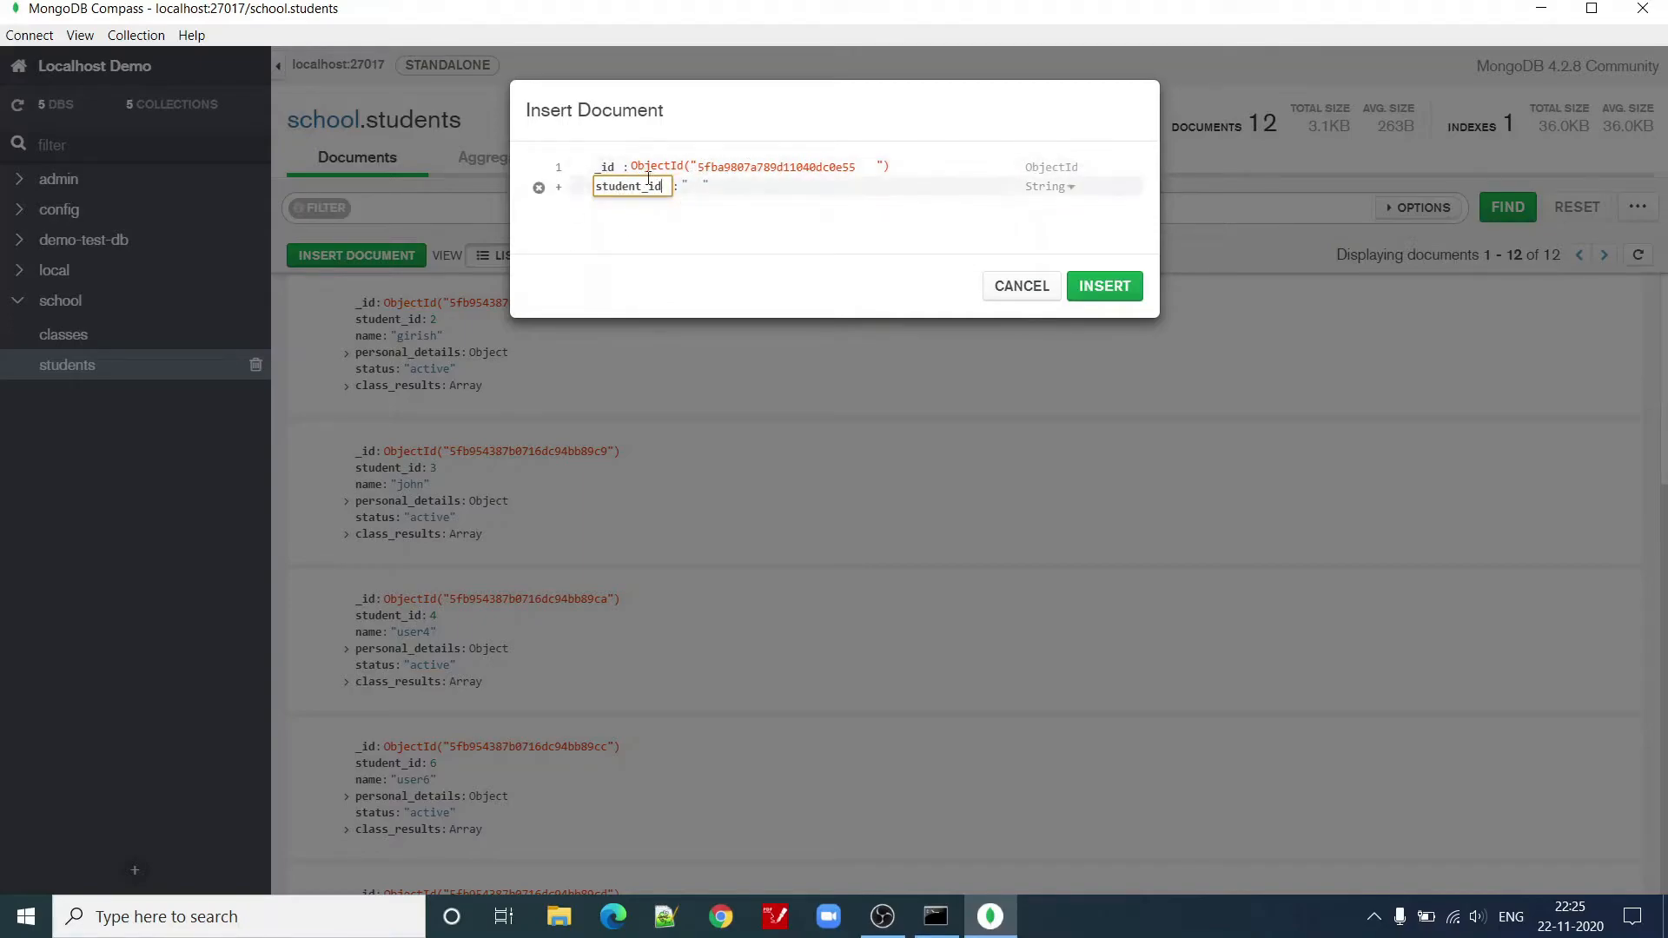
{"action": "left_click", "coordinate": [694, 184]}
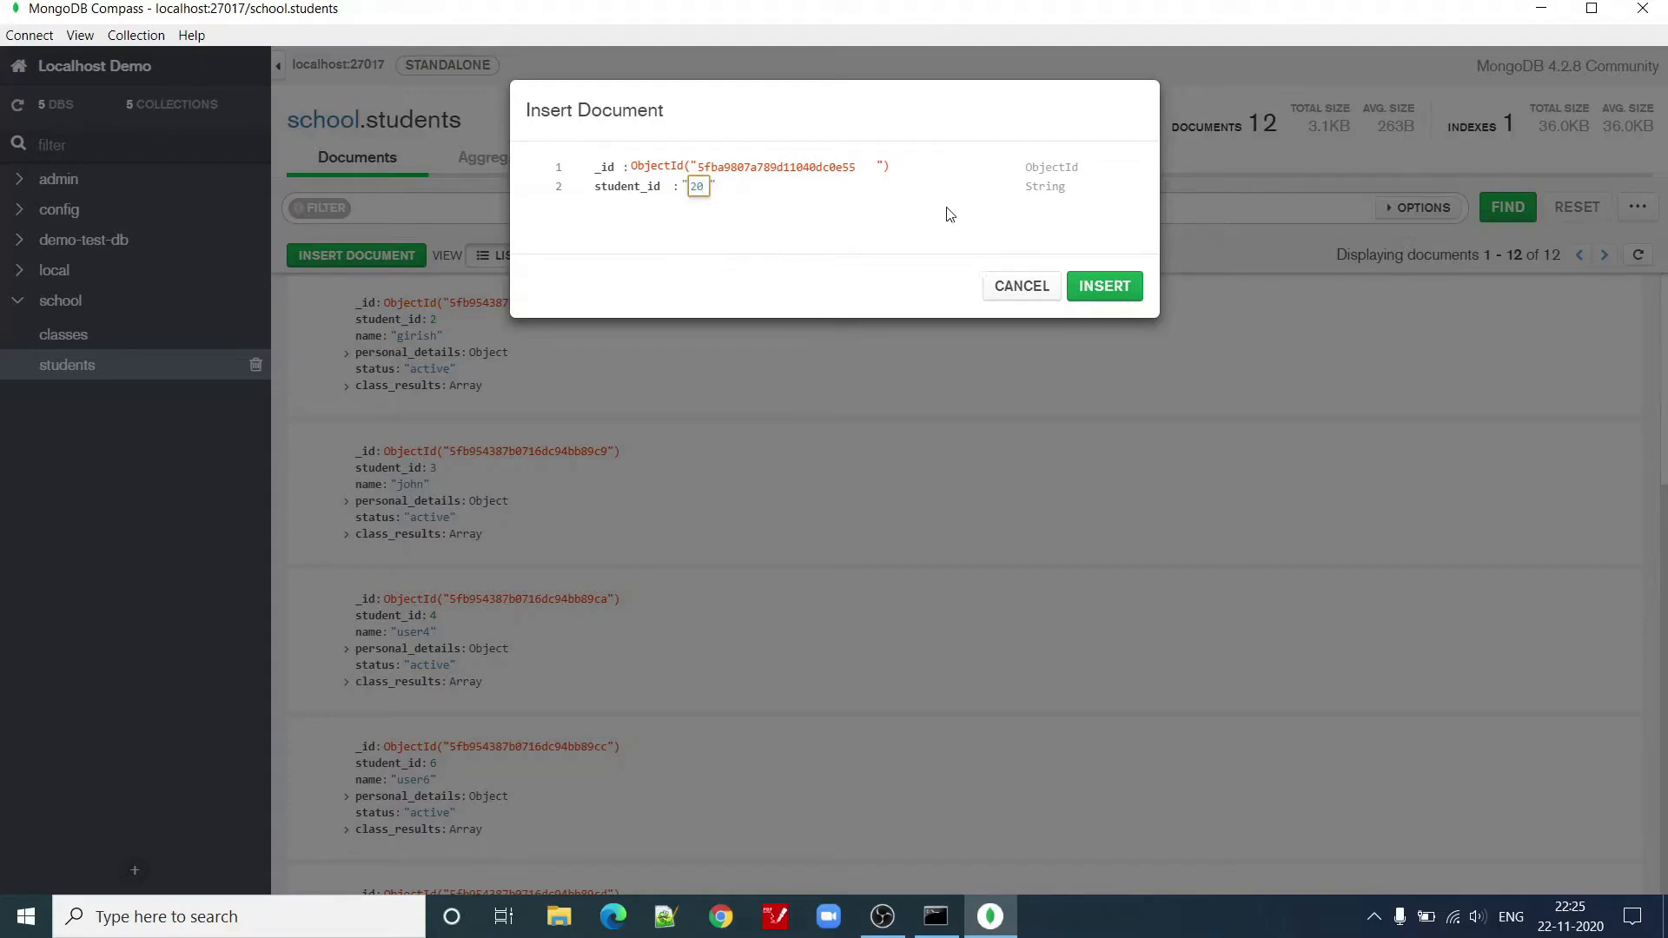
{"action": "left_click", "coordinate": [1049, 186]}
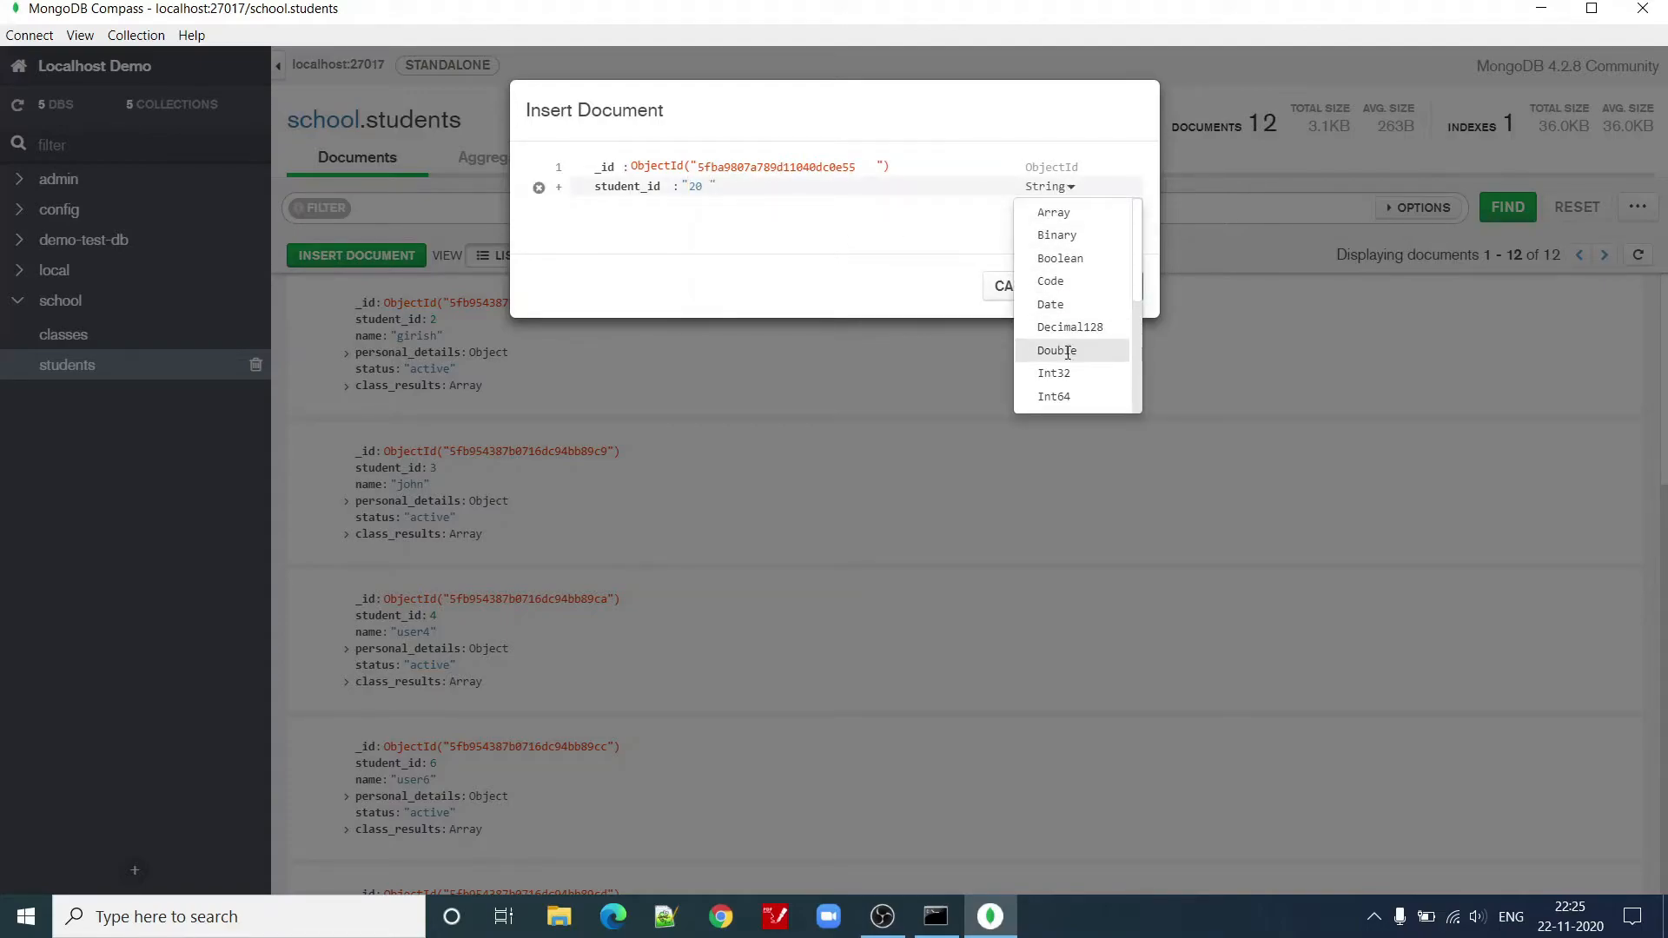
{"action": "scroll", "coordinate": [1073, 352], "scroll_direction": "down", "scroll_amount": 3}
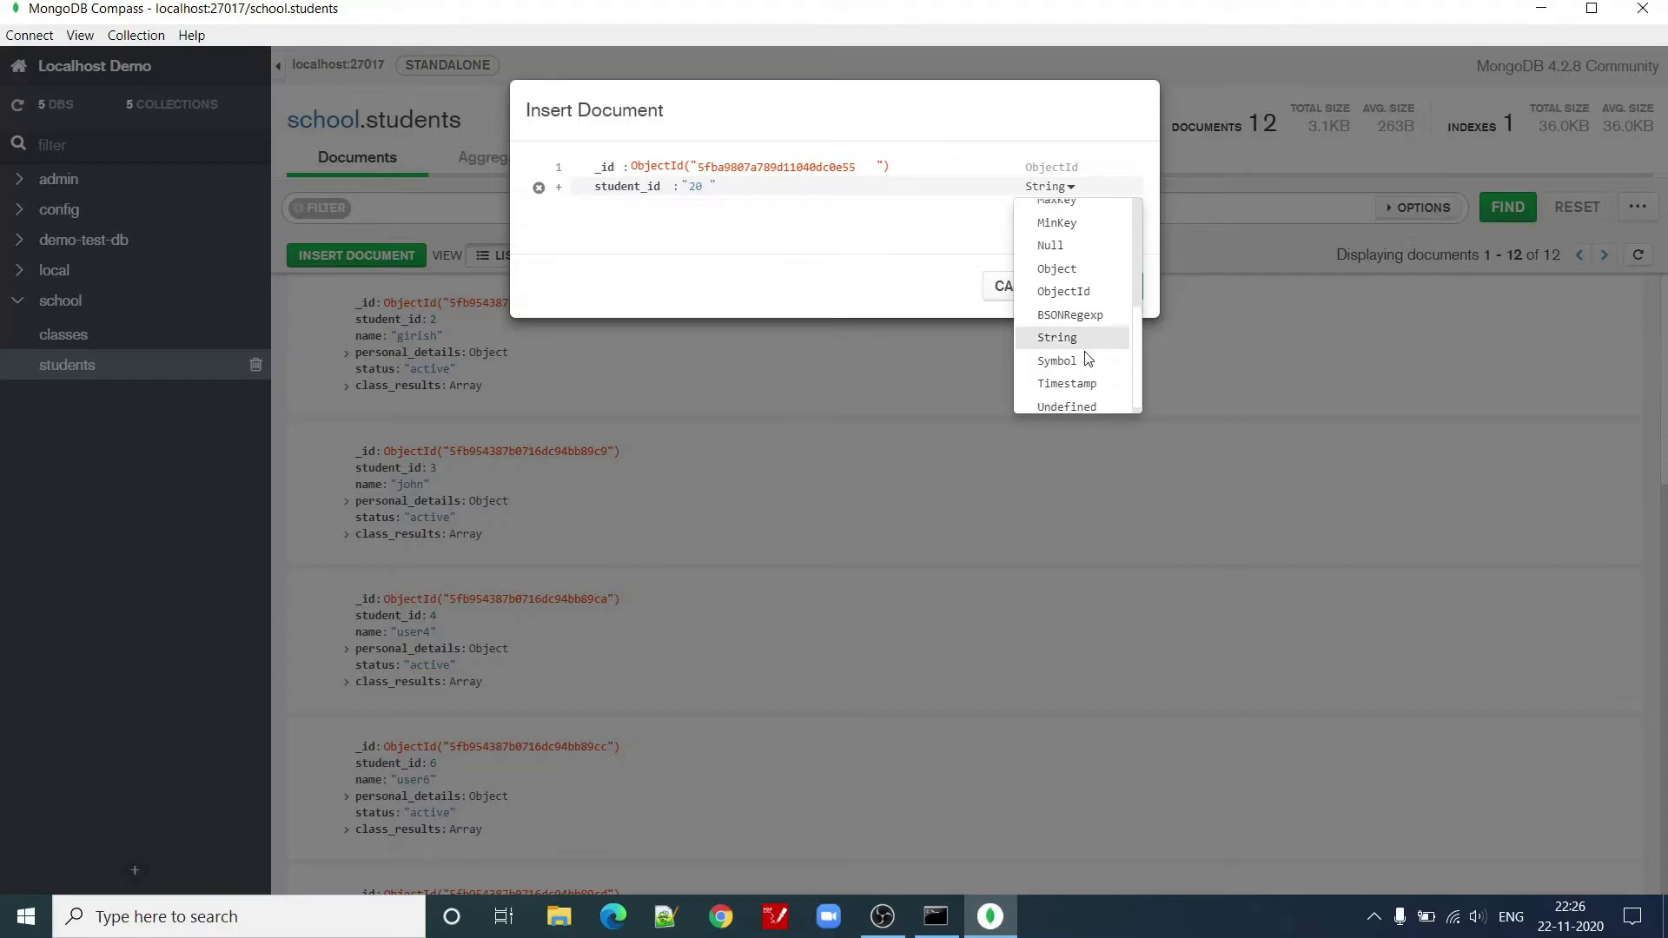
{"action": "scroll", "coordinate": [1074, 265], "scroll_direction": "up", "scroll_amount": 2}
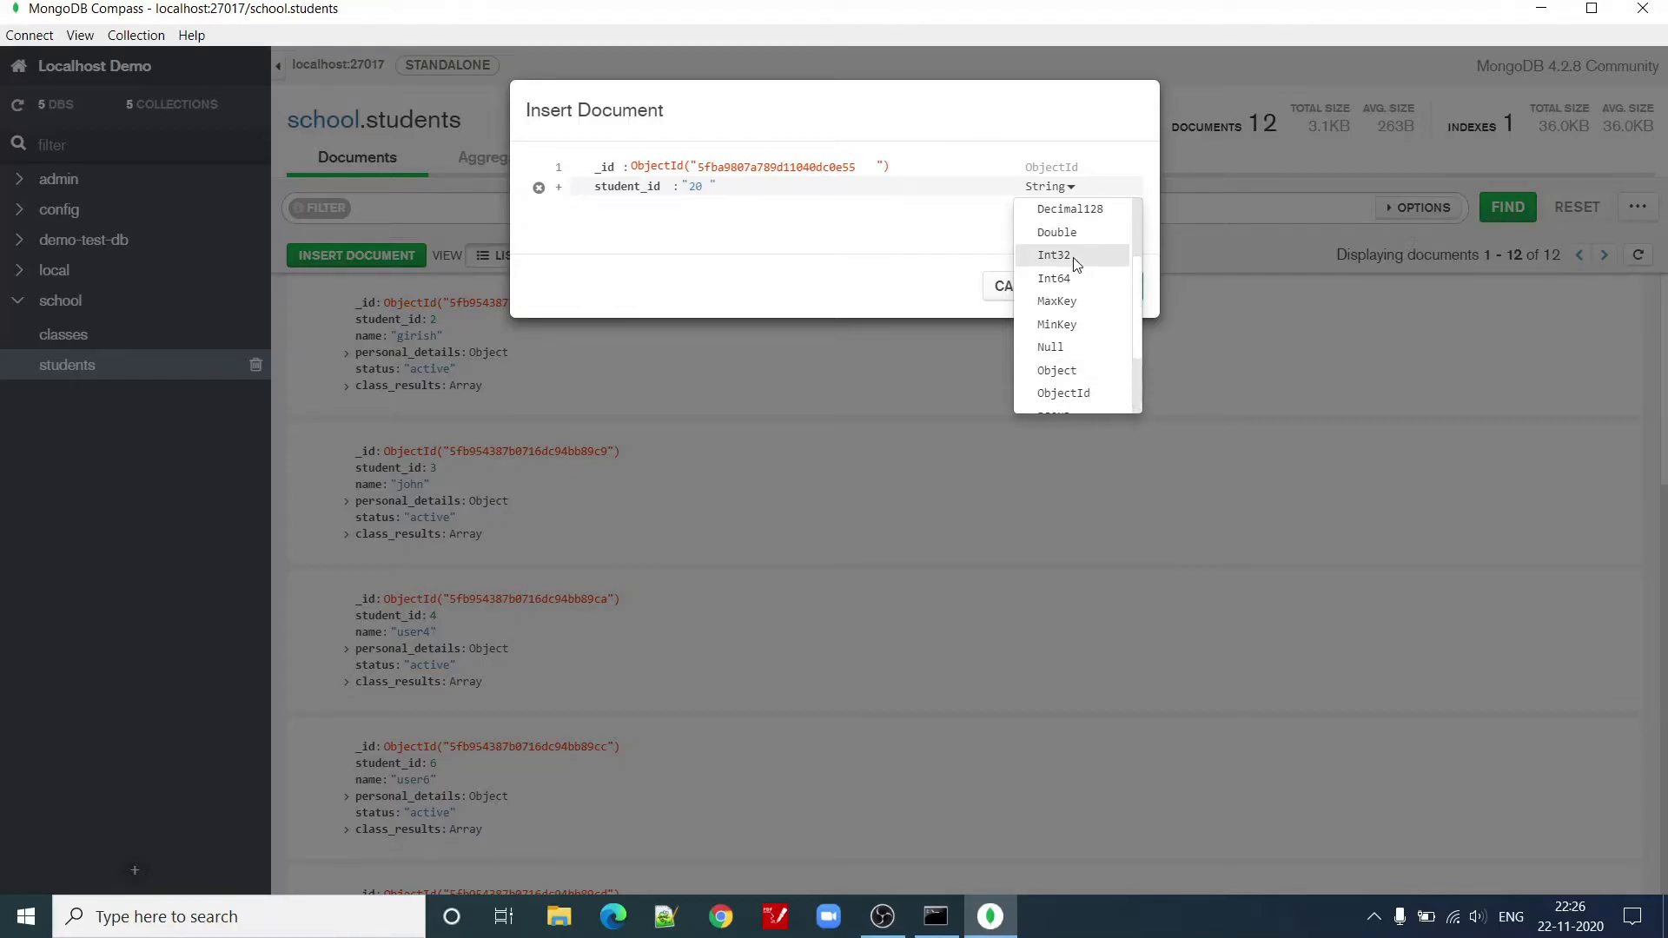
{"action": "scroll", "coordinate": [1082, 269], "scroll_direction": "up", "scroll_amount": 2}
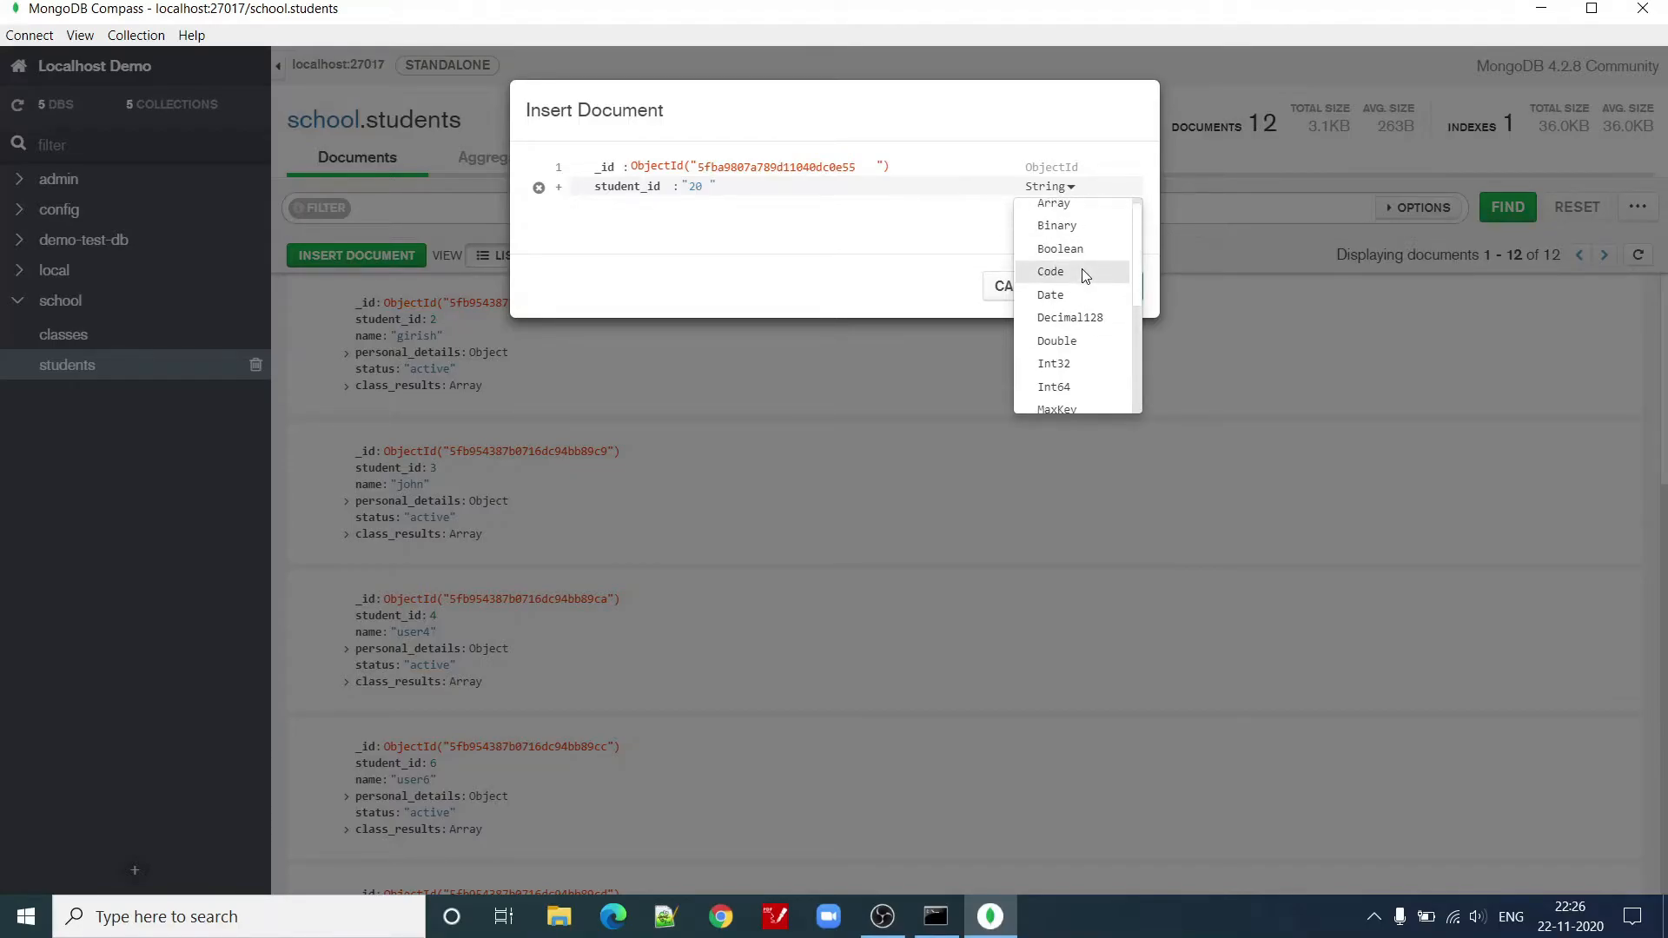
{"action": "scroll", "coordinate": [1081, 289], "scroll_direction": "down", "scroll_amount": 3}
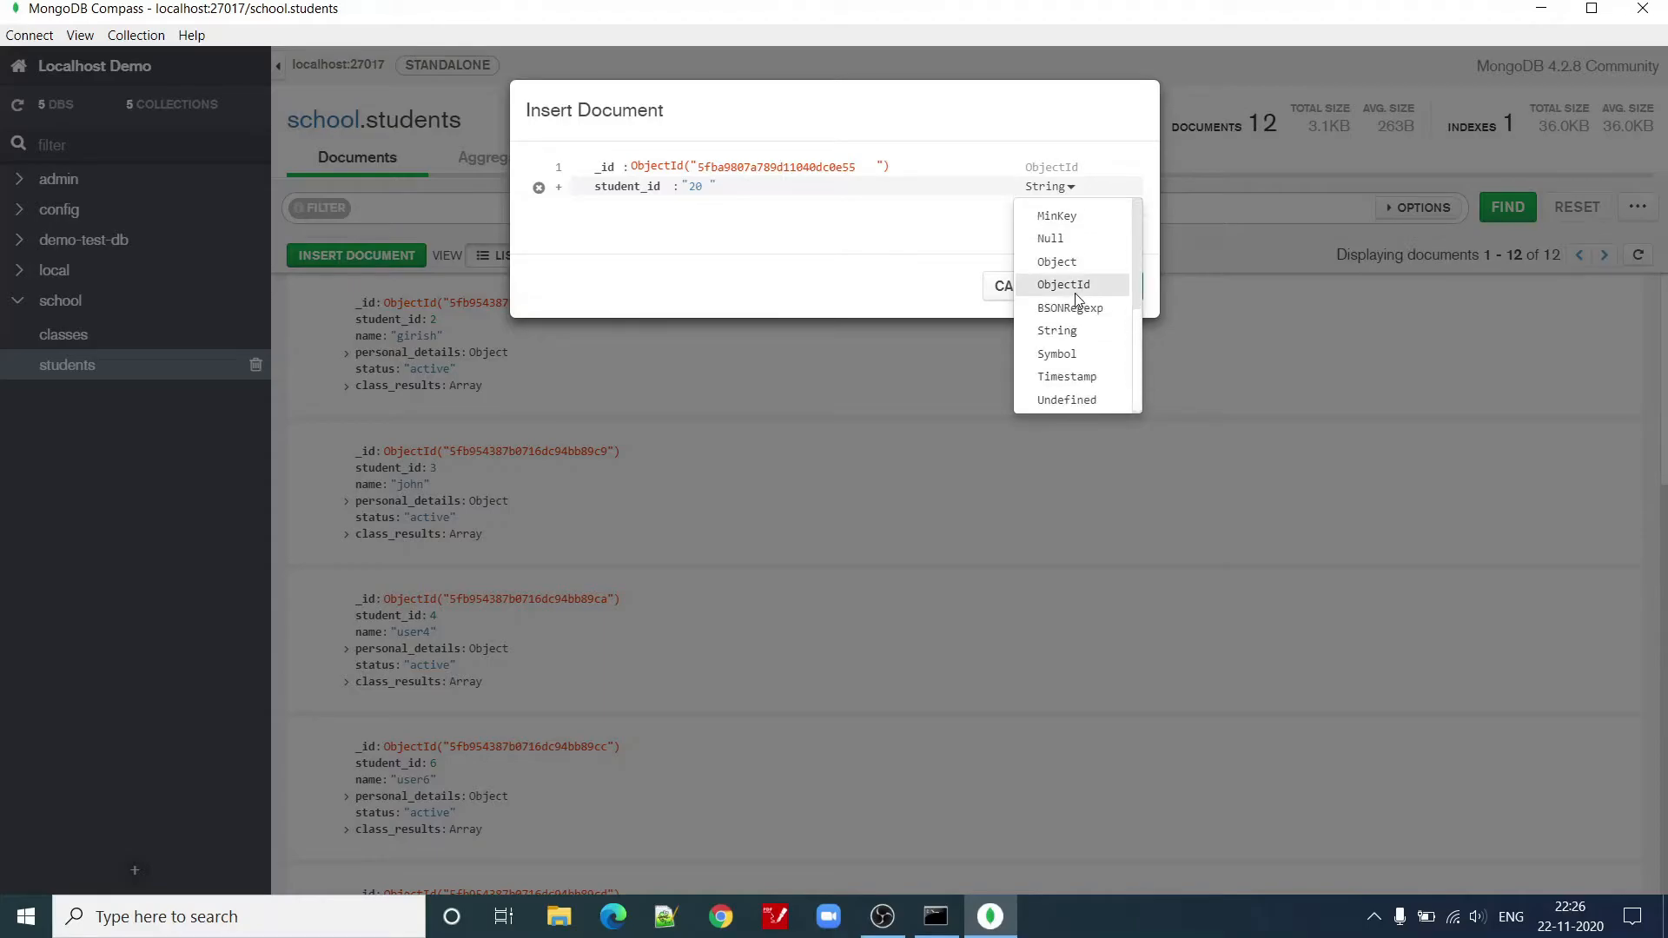
{"action": "scroll", "coordinate": [1070, 292], "scroll_direction": "up", "scroll_amount": 2}
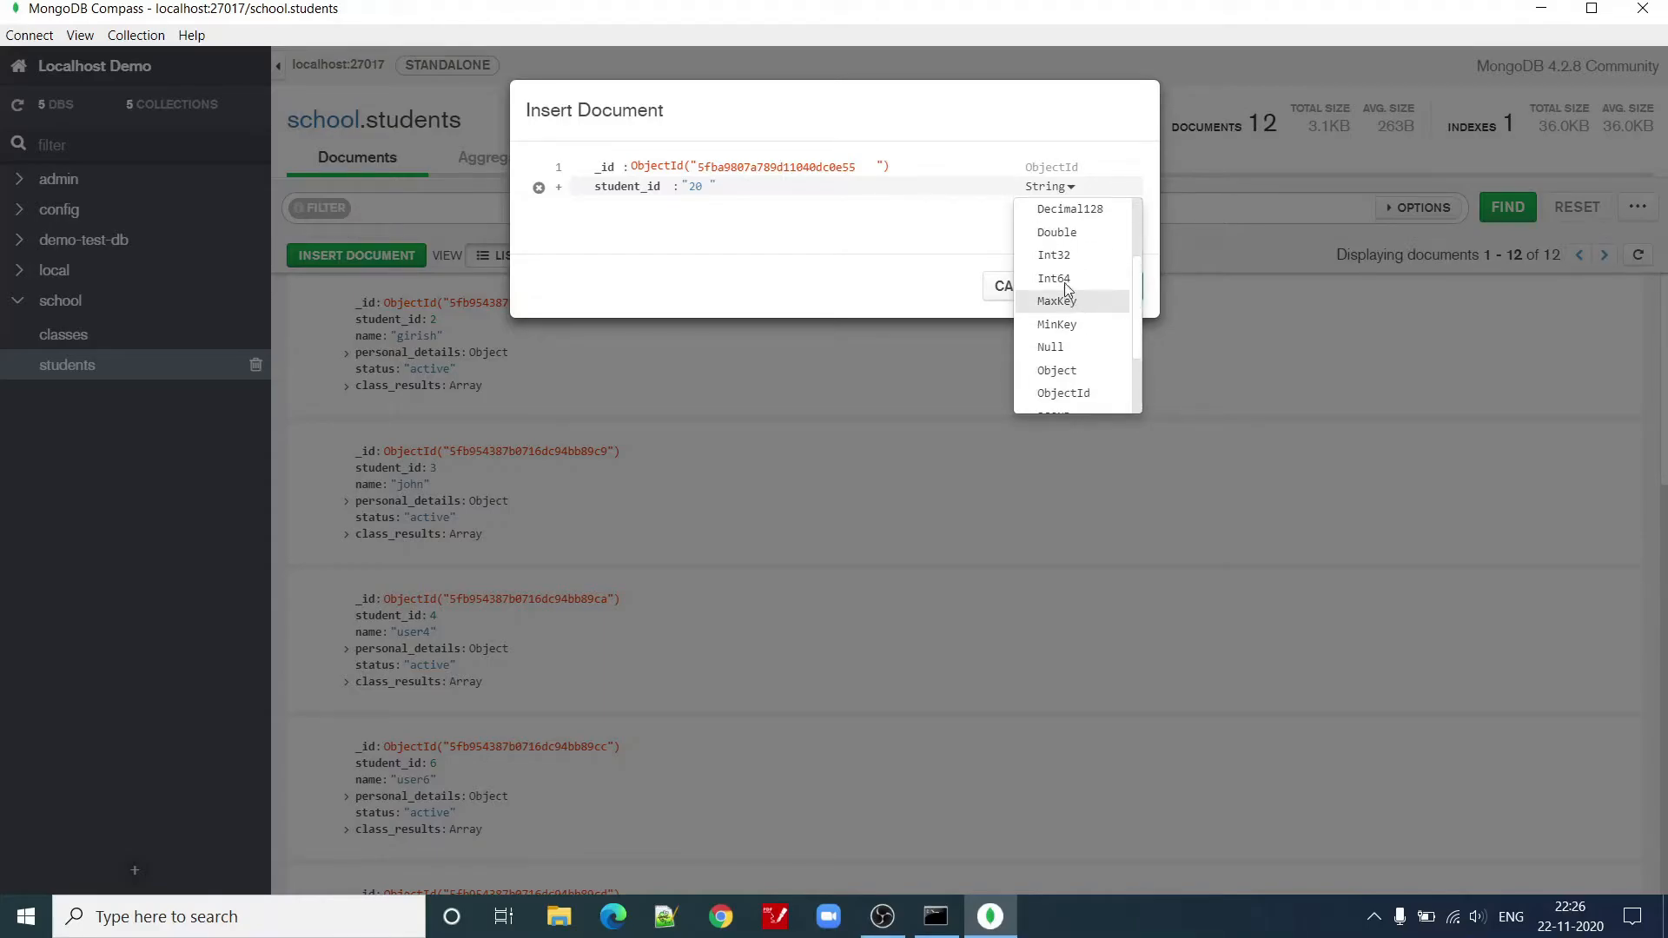
{"action": "left_click", "coordinate": [1064, 280]}
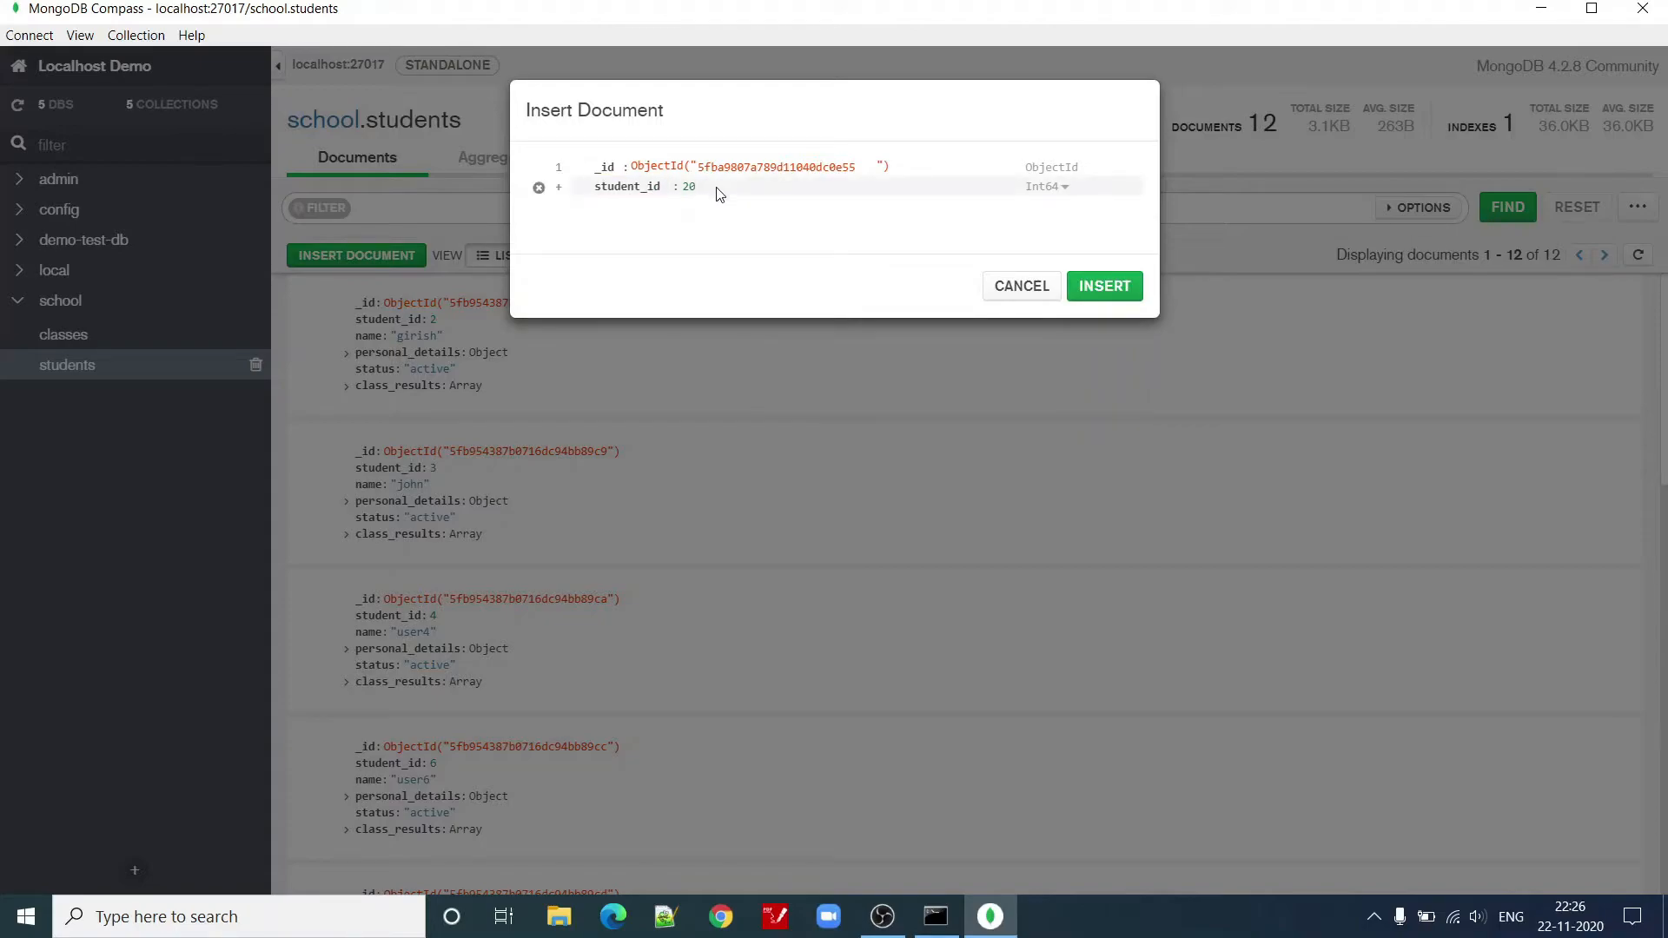
Add a name field holding the student's first name and a status field set to active, both as strings.
{"action": "left_click", "coordinate": [557, 189]}
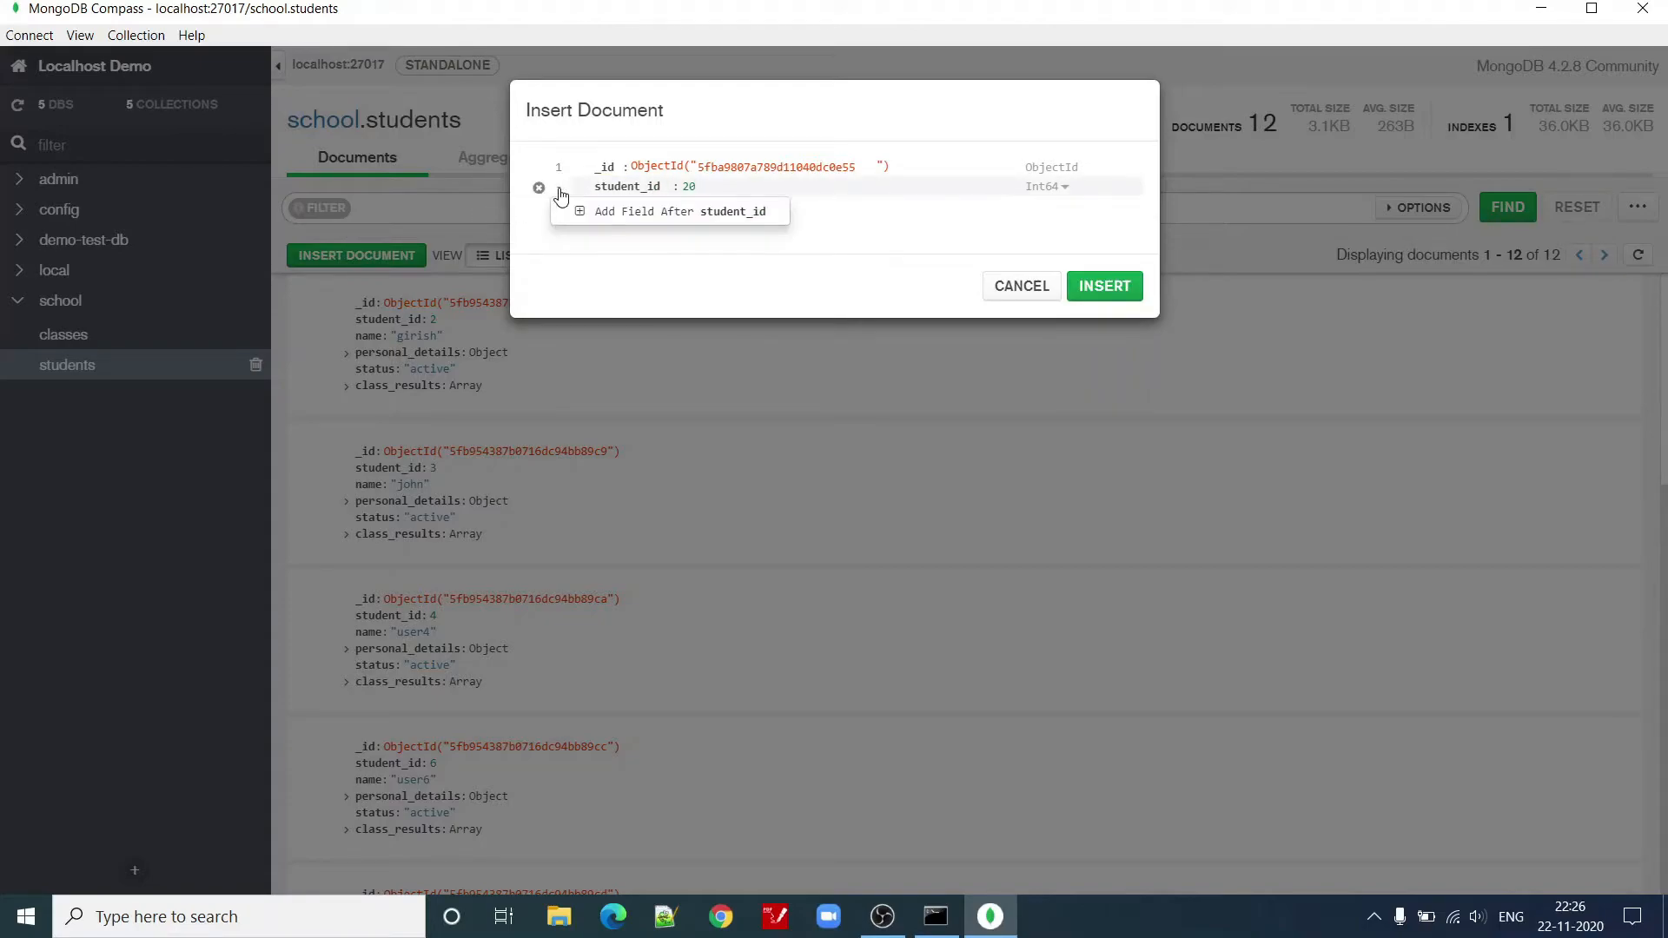
{"action": "left_click", "coordinate": [632, 227]}
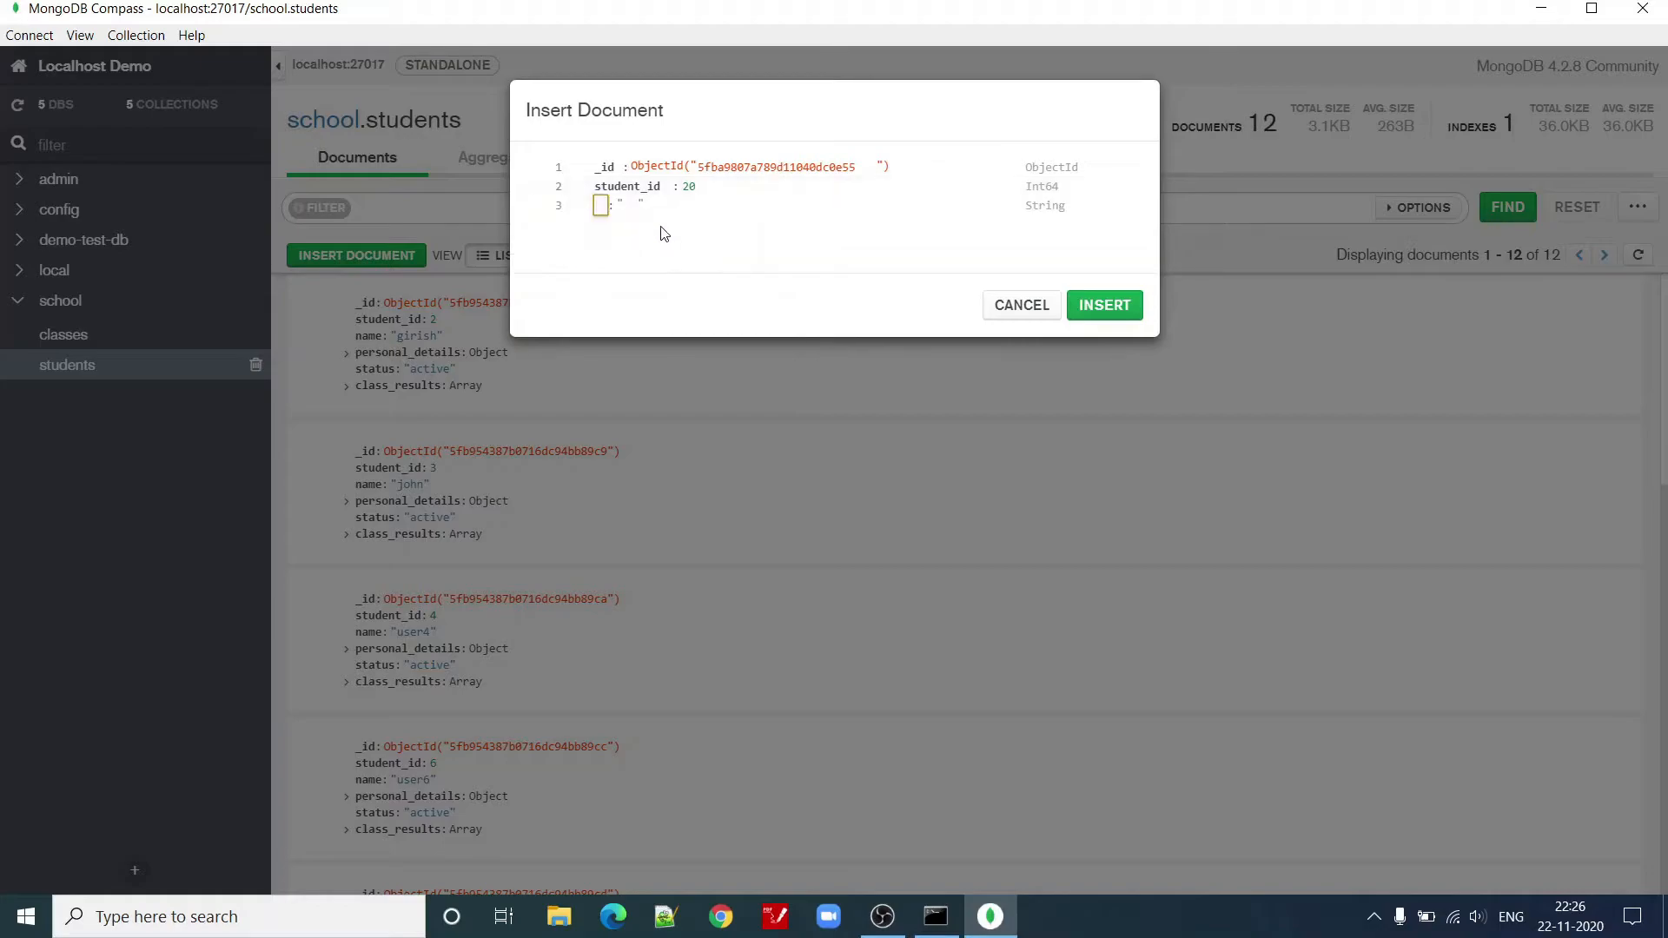
{"action": "type", "text": "name"}
{"action": "key", "text": "Tab"}
{"action": "type", "text": "John"}
{"action": "key", "text": "Tab"}
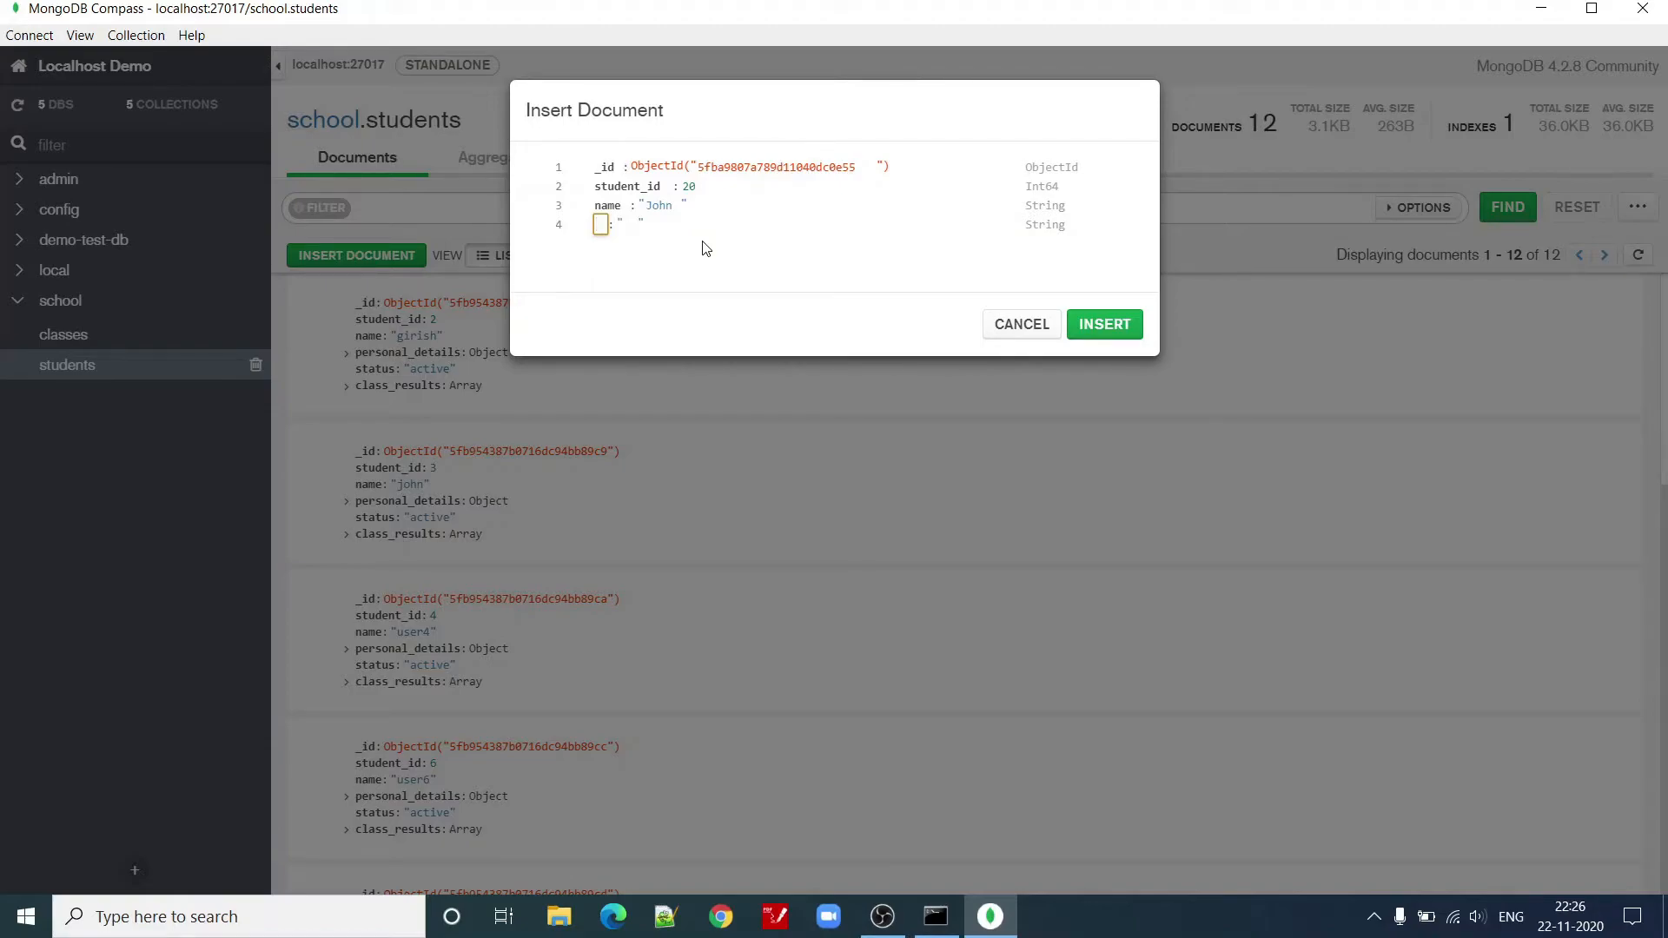
{"action": "type", "text": "status"}
{"action": "key", "text": "Tab"}
{"action": "type", "text": "active"}
{"action": "key", "text": "Tab"}
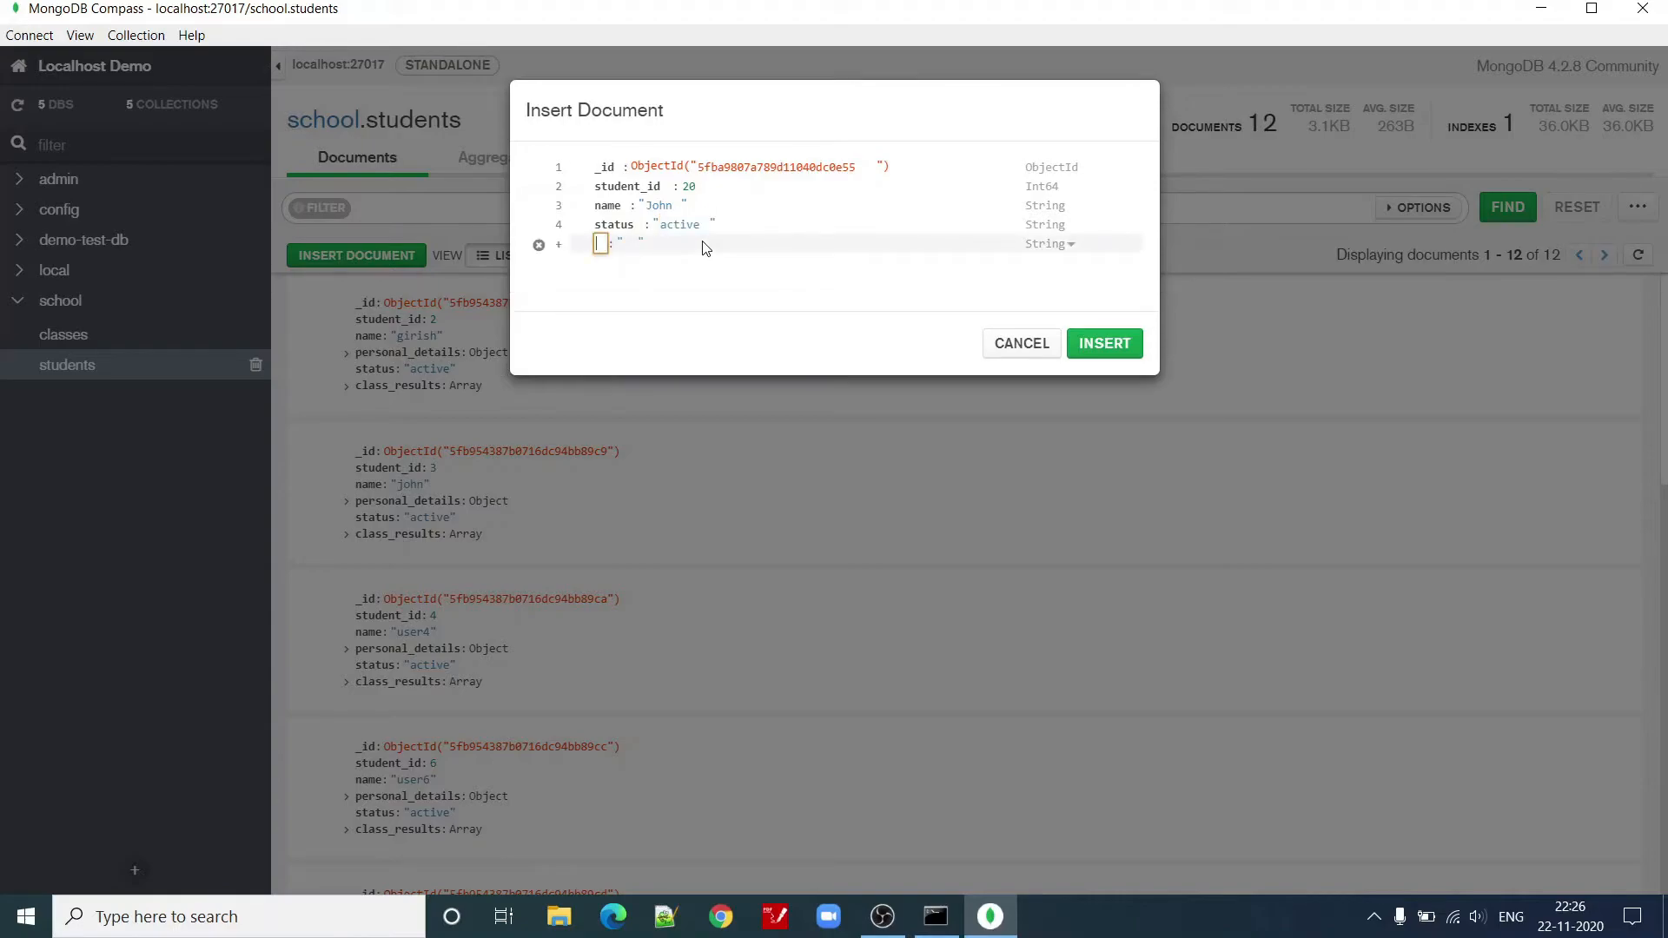
Add a personal_details field of type Object to the new document.
{"action": "type", "text": "personal_details"}
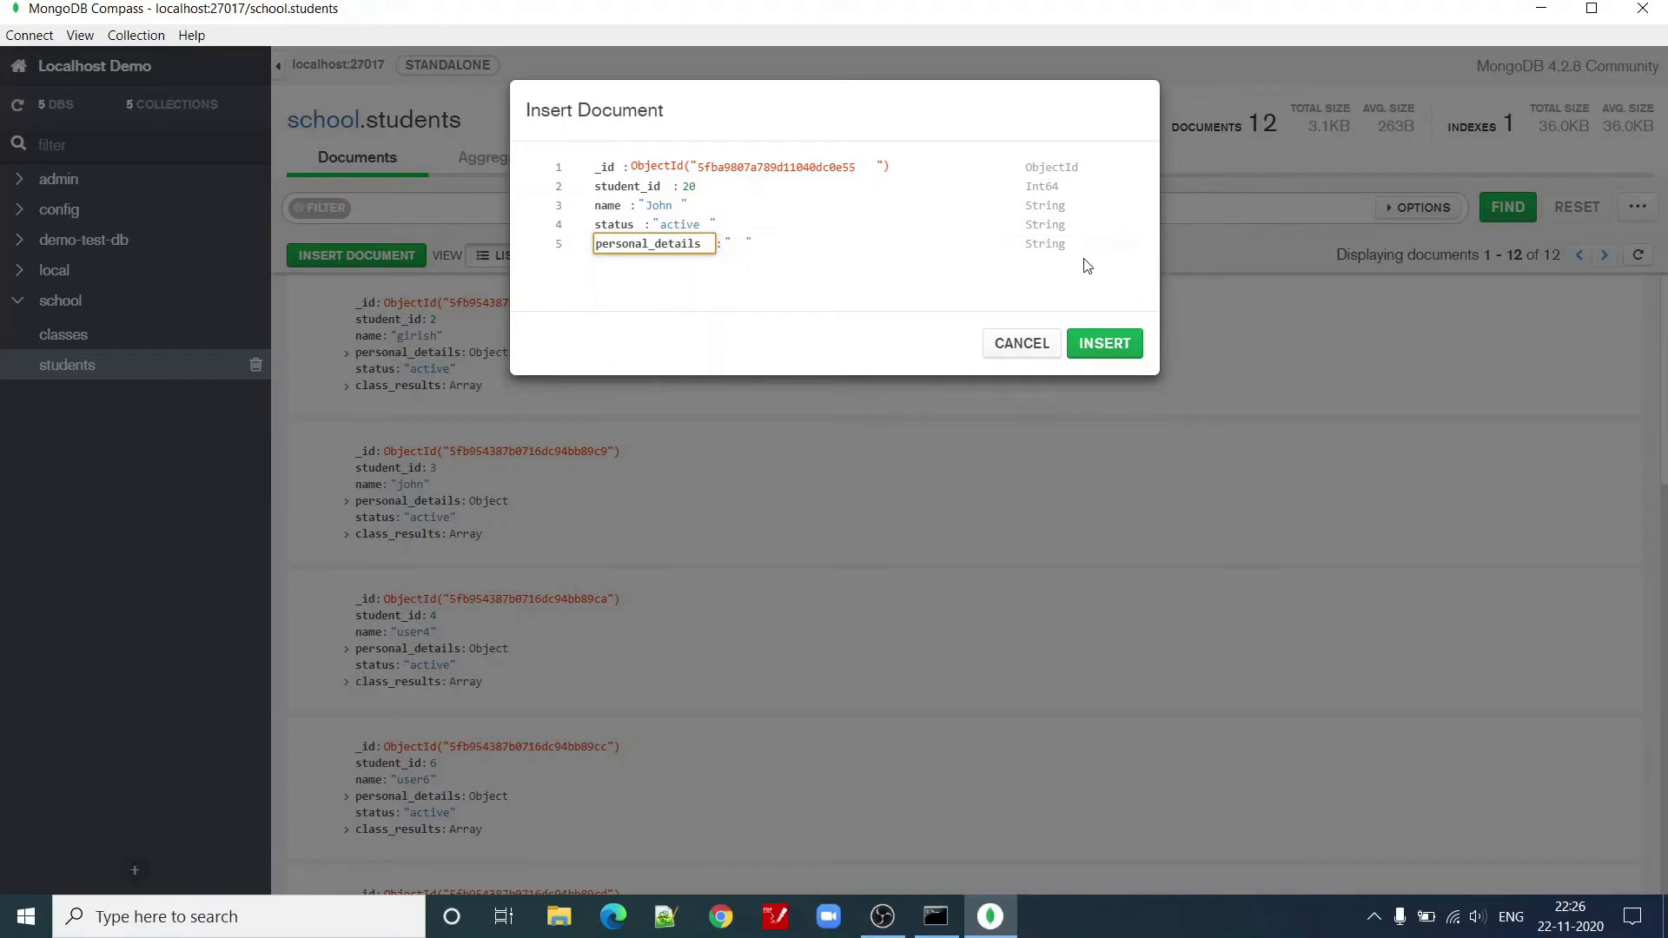
{"action": "left_click", "coordinate": [1061, 246]}
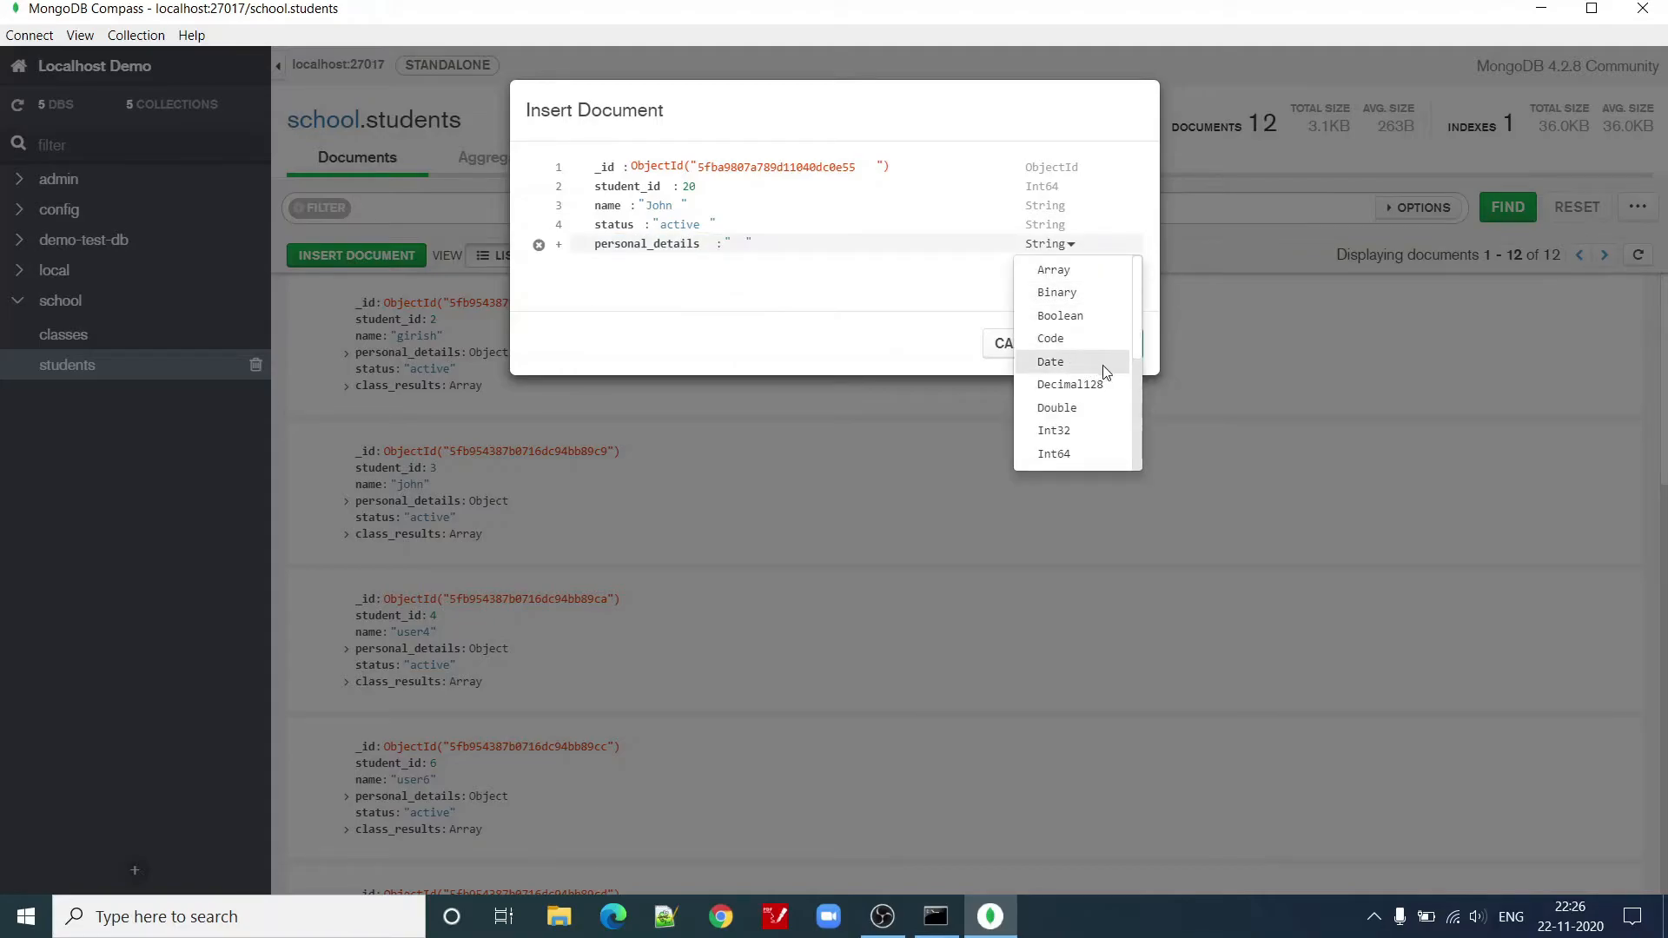
{"action": "scroll", "coordinate": [1099, 399], "scroll_direction": "down", "scroll_amount": 1}
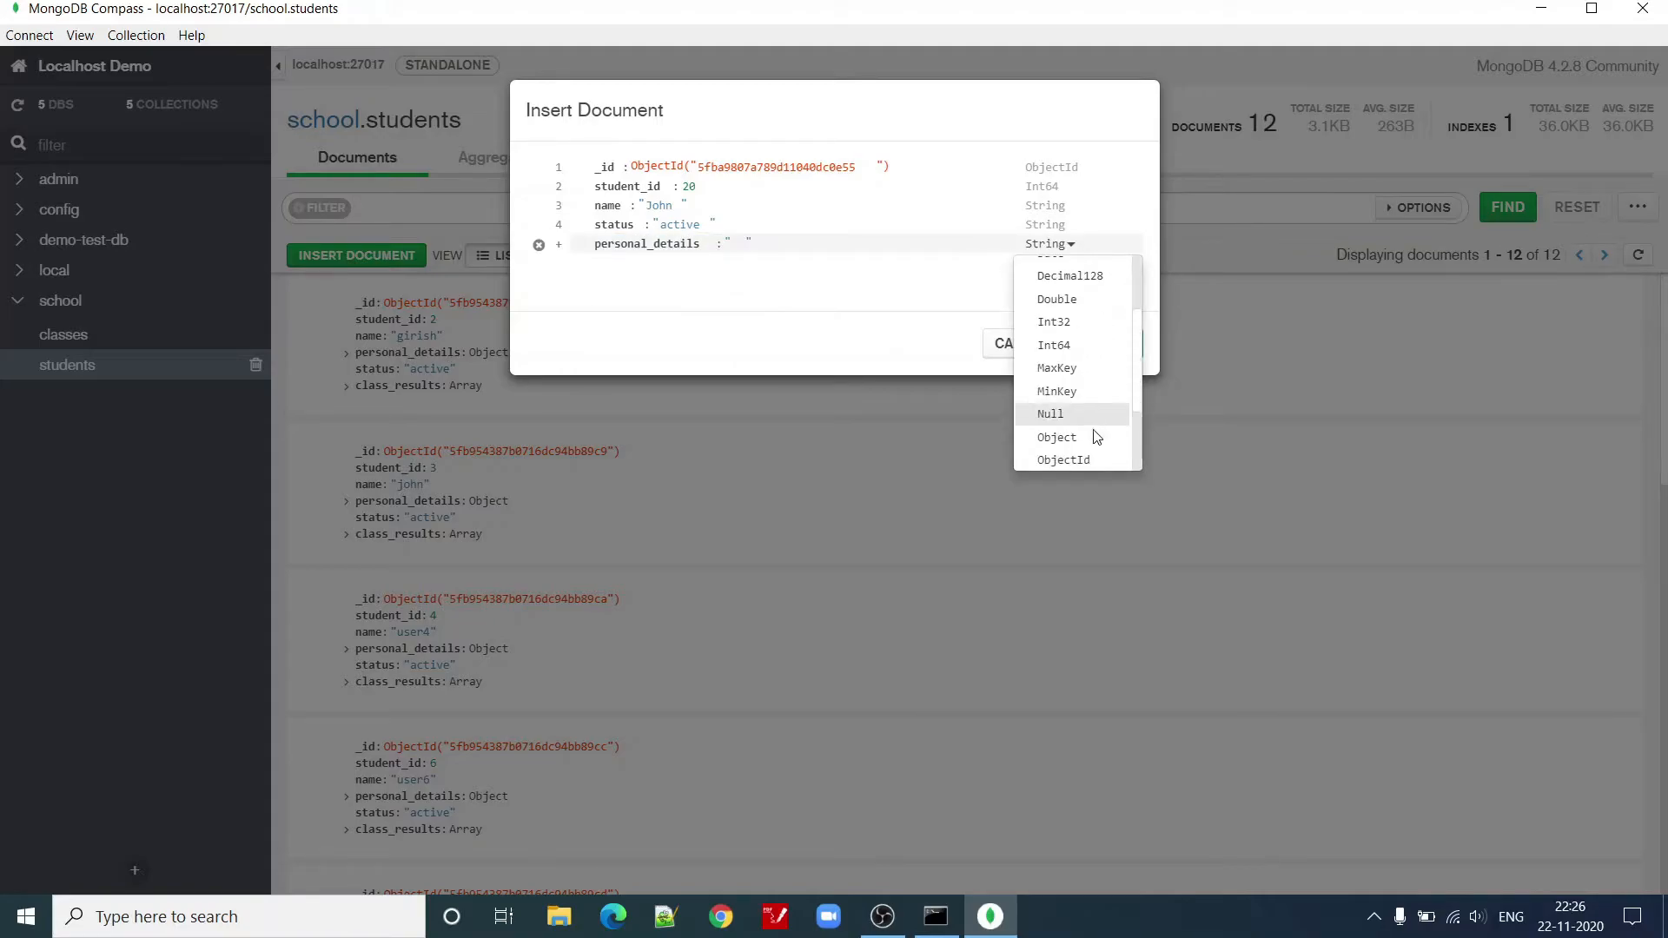
{"action": "left_click", "coordinate": [1059, 437]}
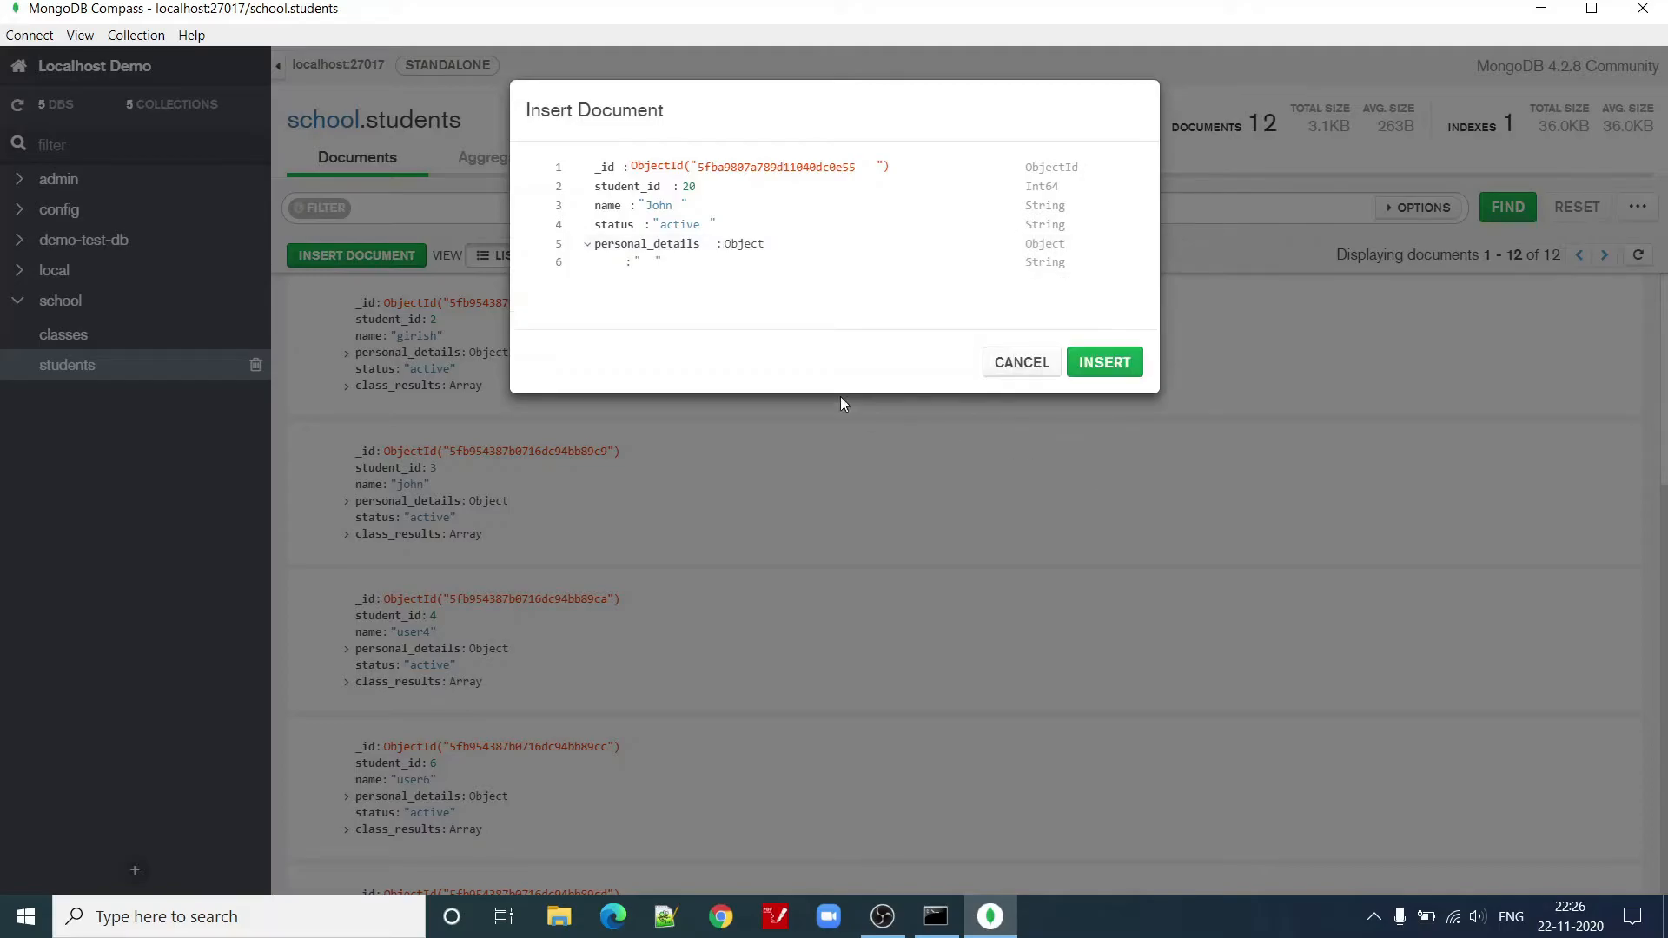
Add a nested age field of type Int64 with value 19 under personal_details, and insert the document.
{"action": "left_click", "coordinate": [618, 262]}
{"action": "type", "text": "age"}
{"action": "key", "text": "Tab"}
{"action": "left_click", "coordinate": [1070, 262]}
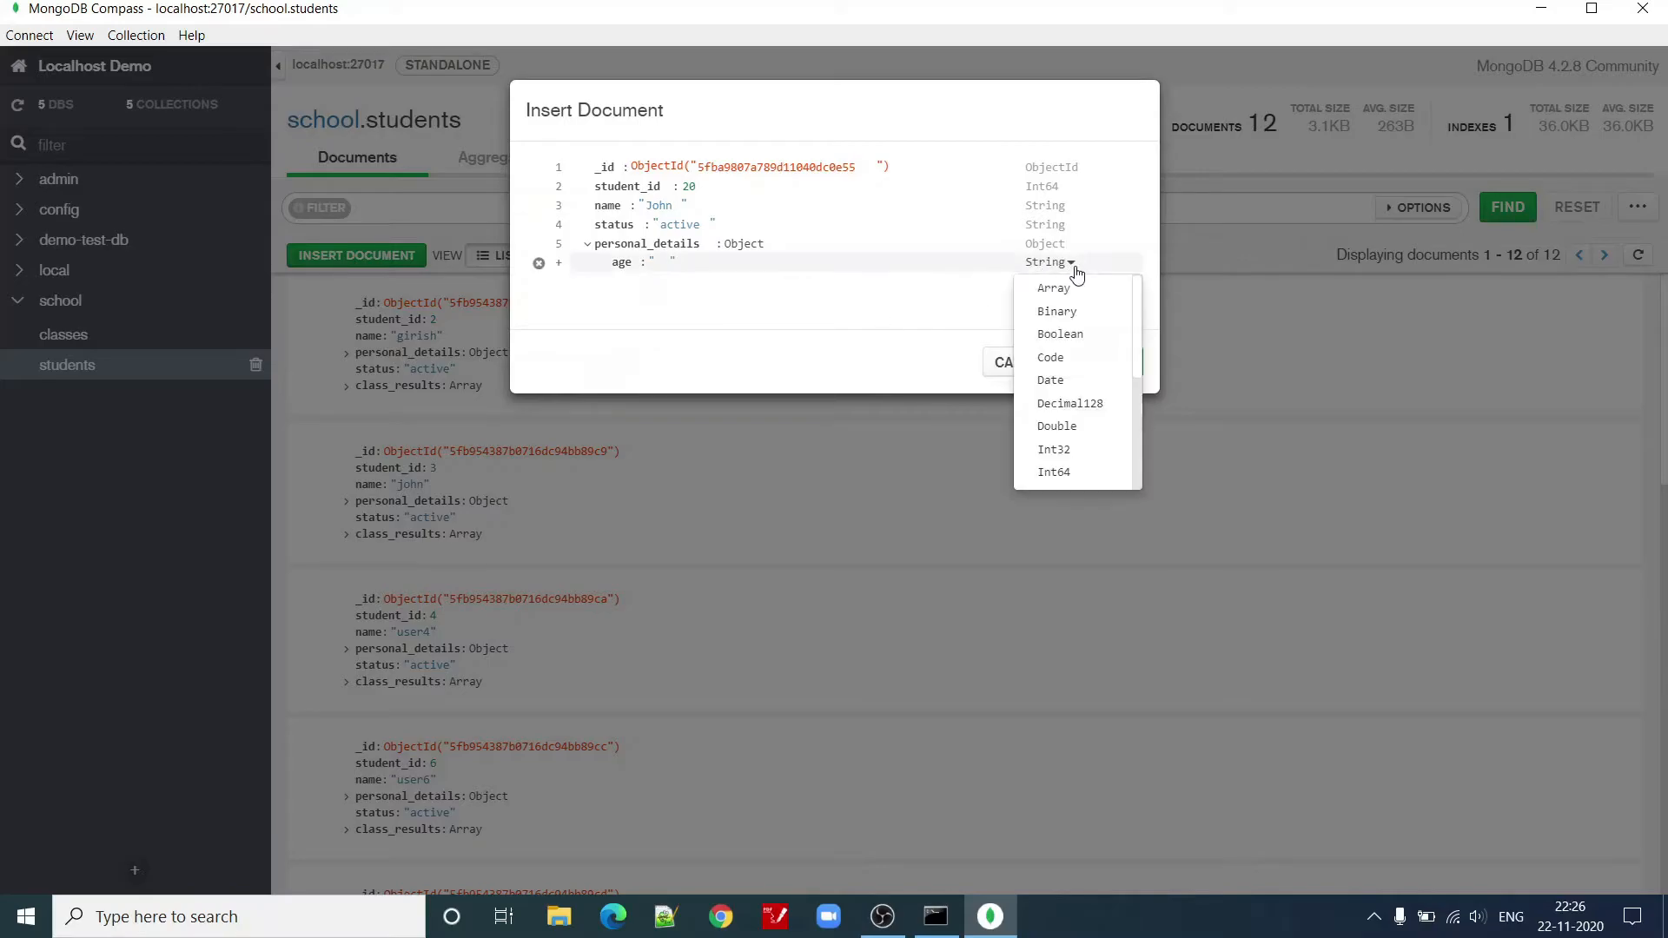
{"action": "scroll", "coordinate": [1088, 400], "scroll_direction": "down", "scroll_amount": 2}
{"action": "left_click", "coordinate": [1054, 363]}
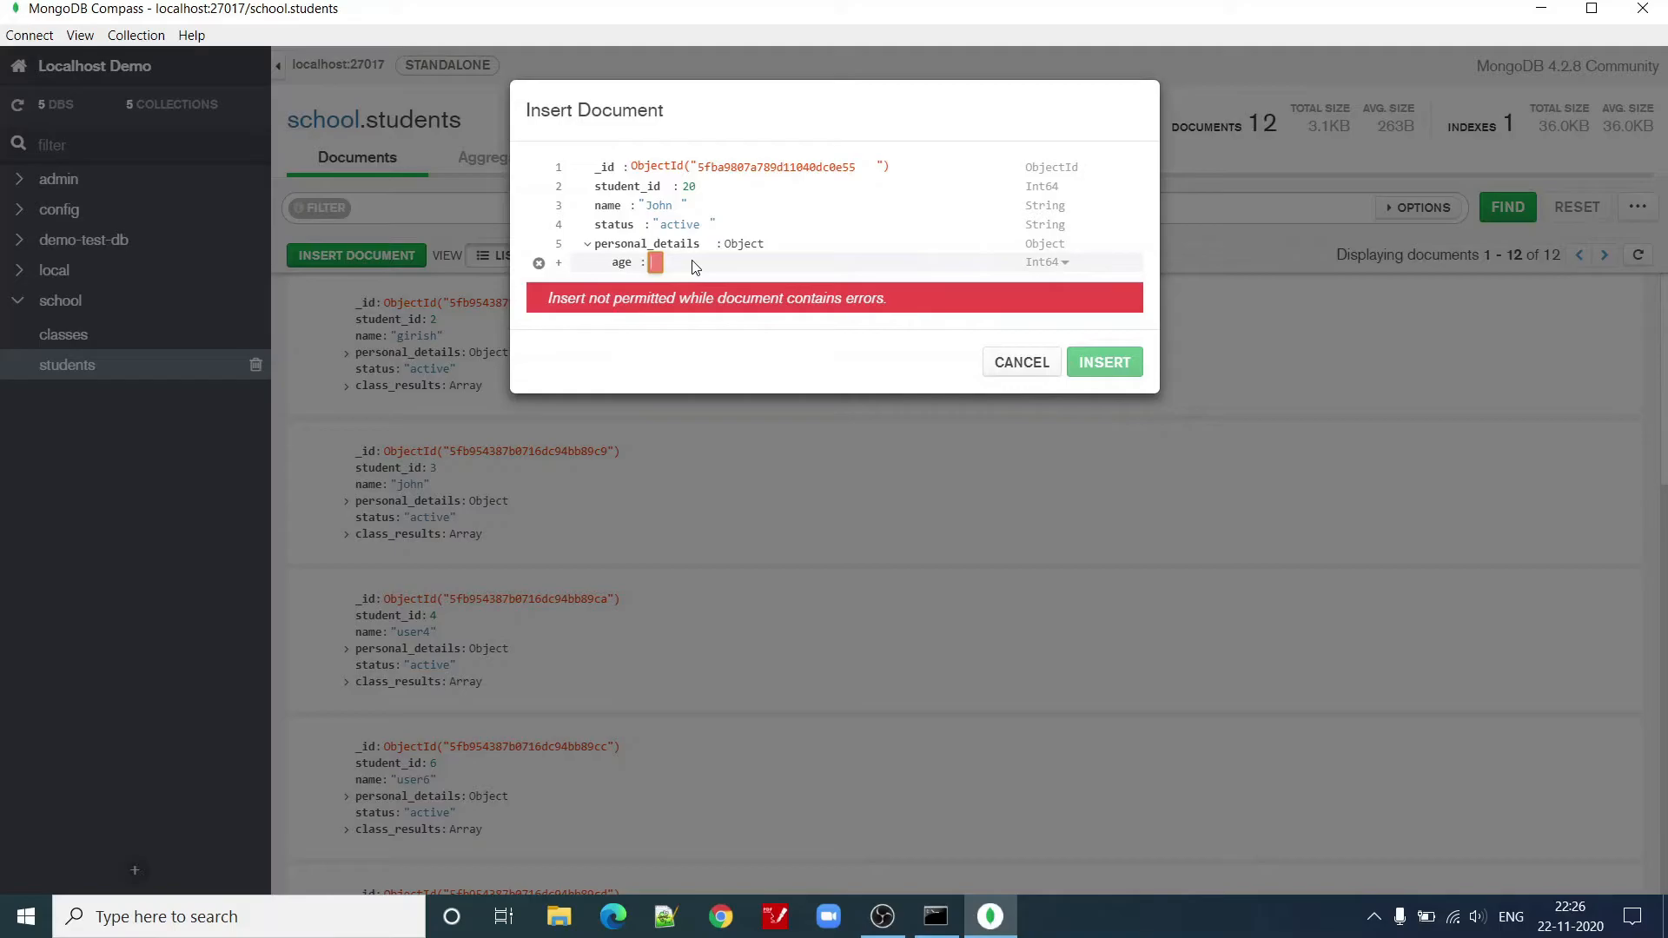
{"action": "type", "text": "19"}
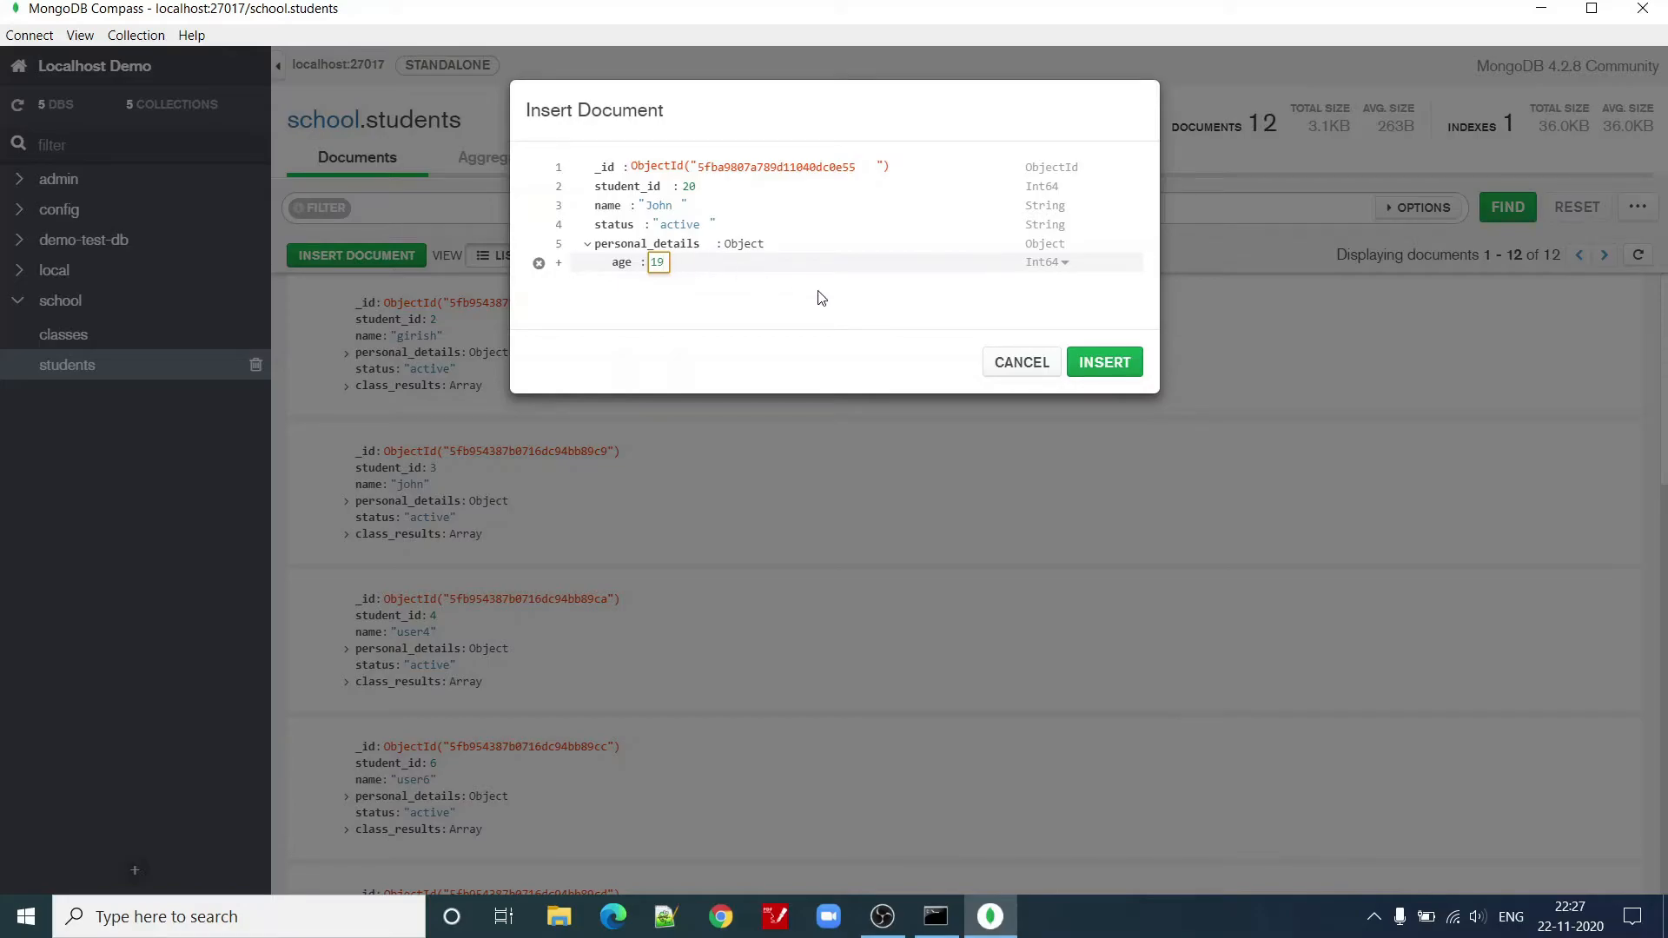
{"action": "left_click", "coordinate": [1107, 369]}
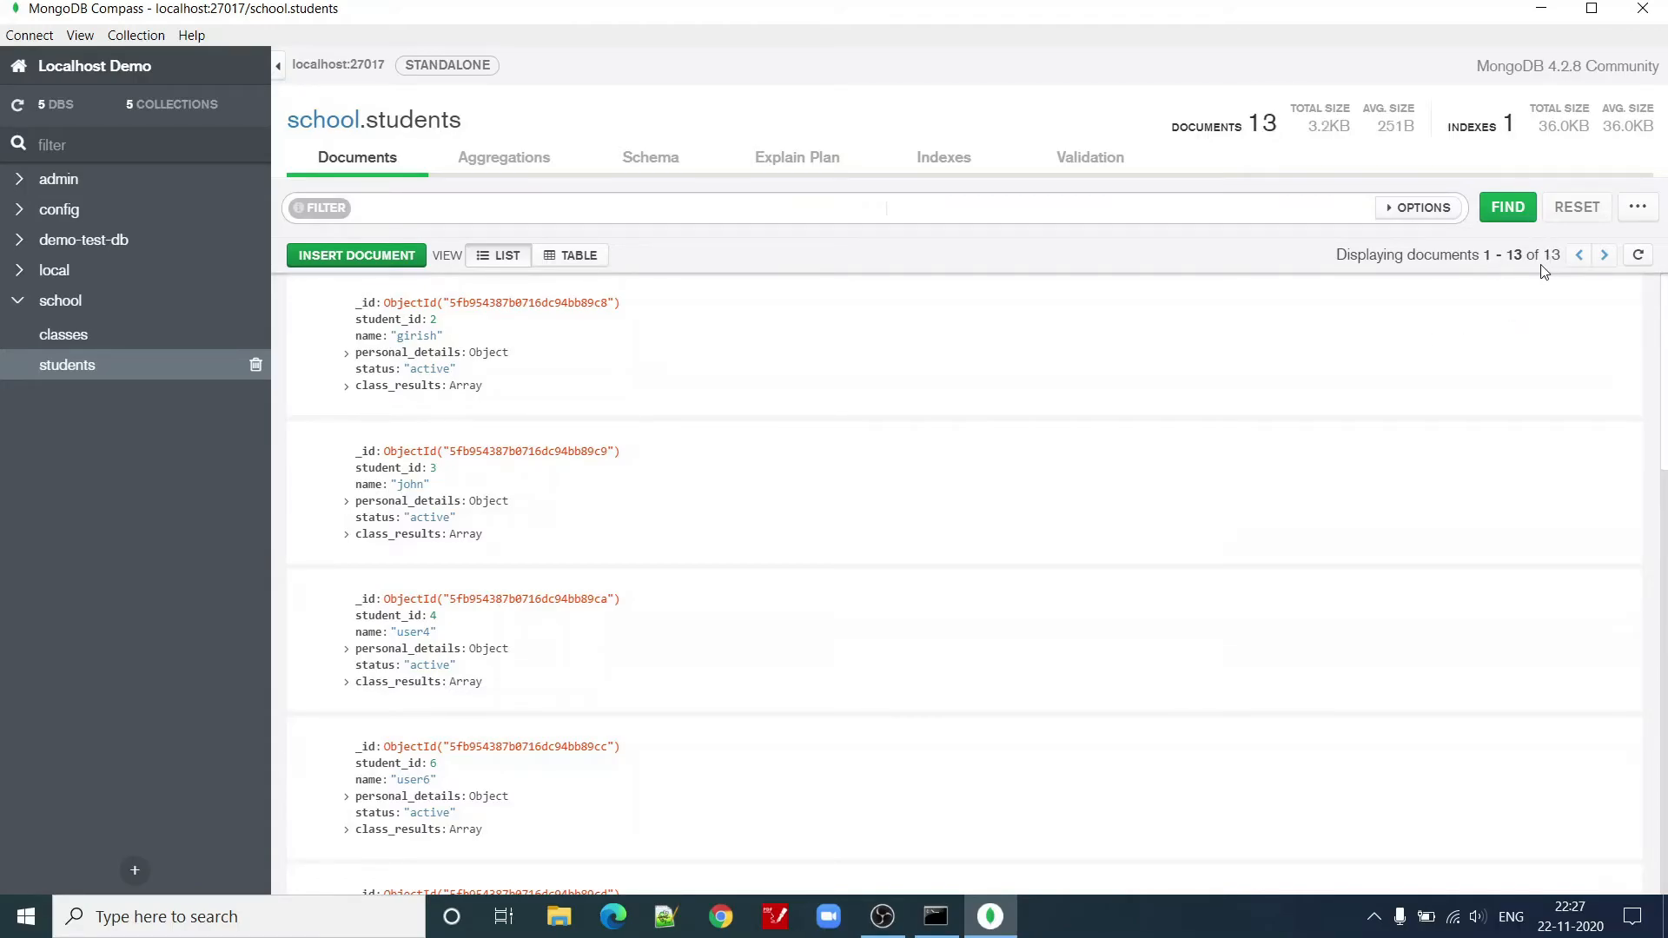
Find the newly inserted document at the end of the students list and expand its personal_details object.
{"action": "scroll", "coordinate": [1421, 470], "scroll_direction": "down", "scroll_amount": 3}
{"action": "scroll", "coordinate": [1421, 470], "scroll_direction": "down", "scroll_amount": 8}
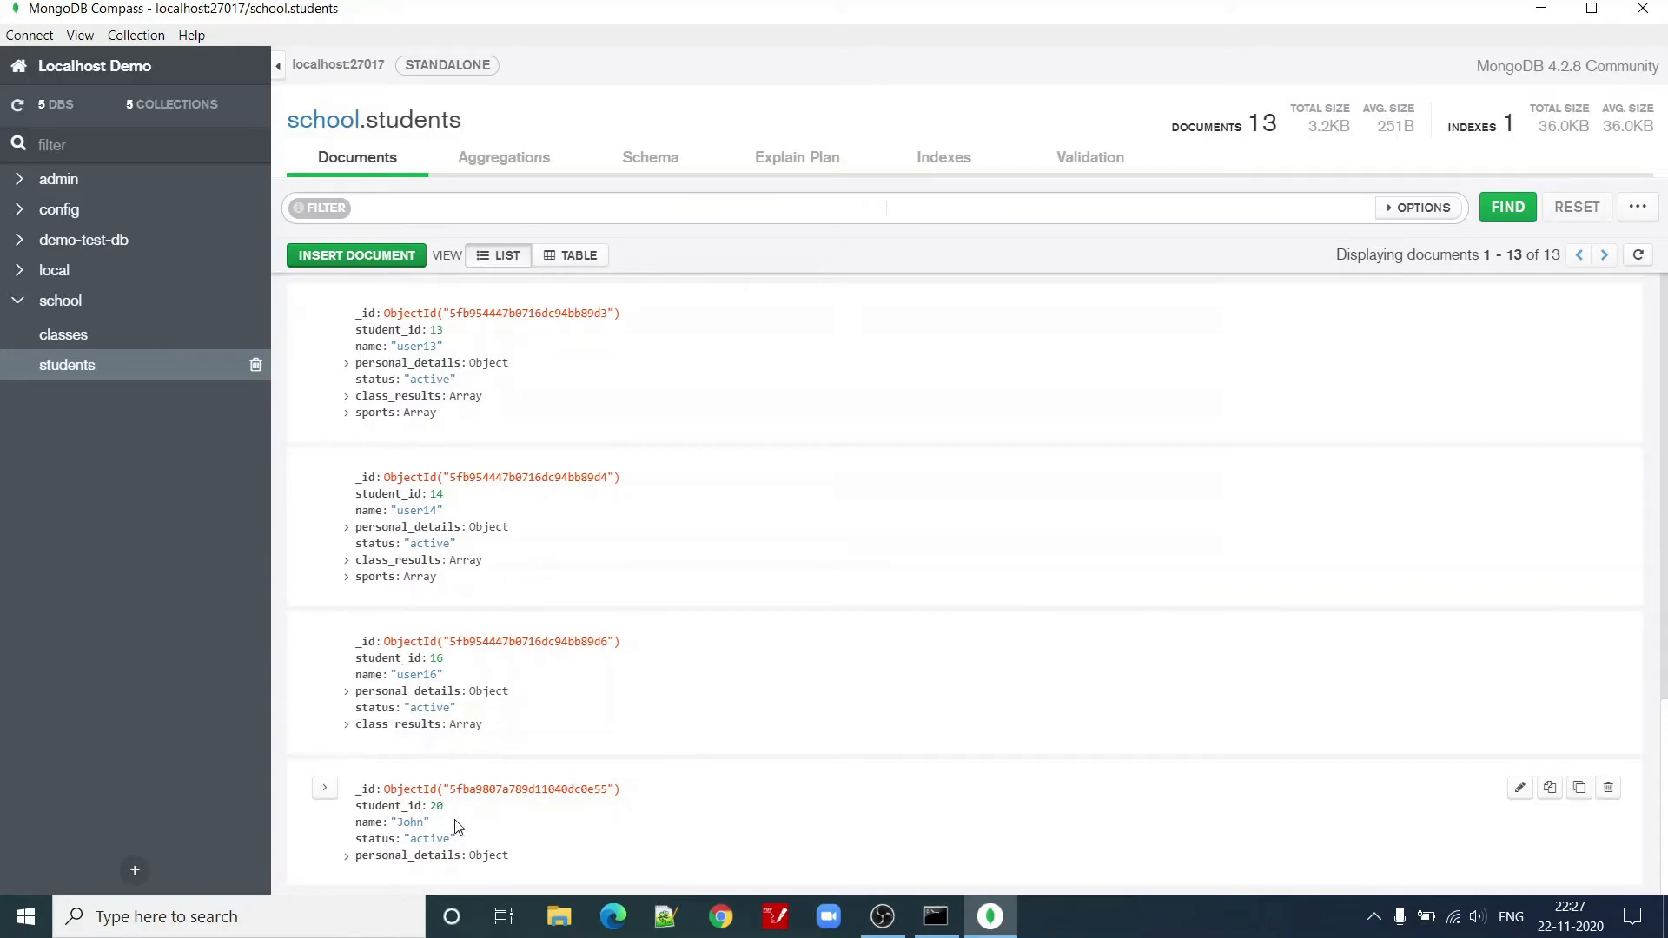
{"action": "left_click", "coordinate": [346, 856]}
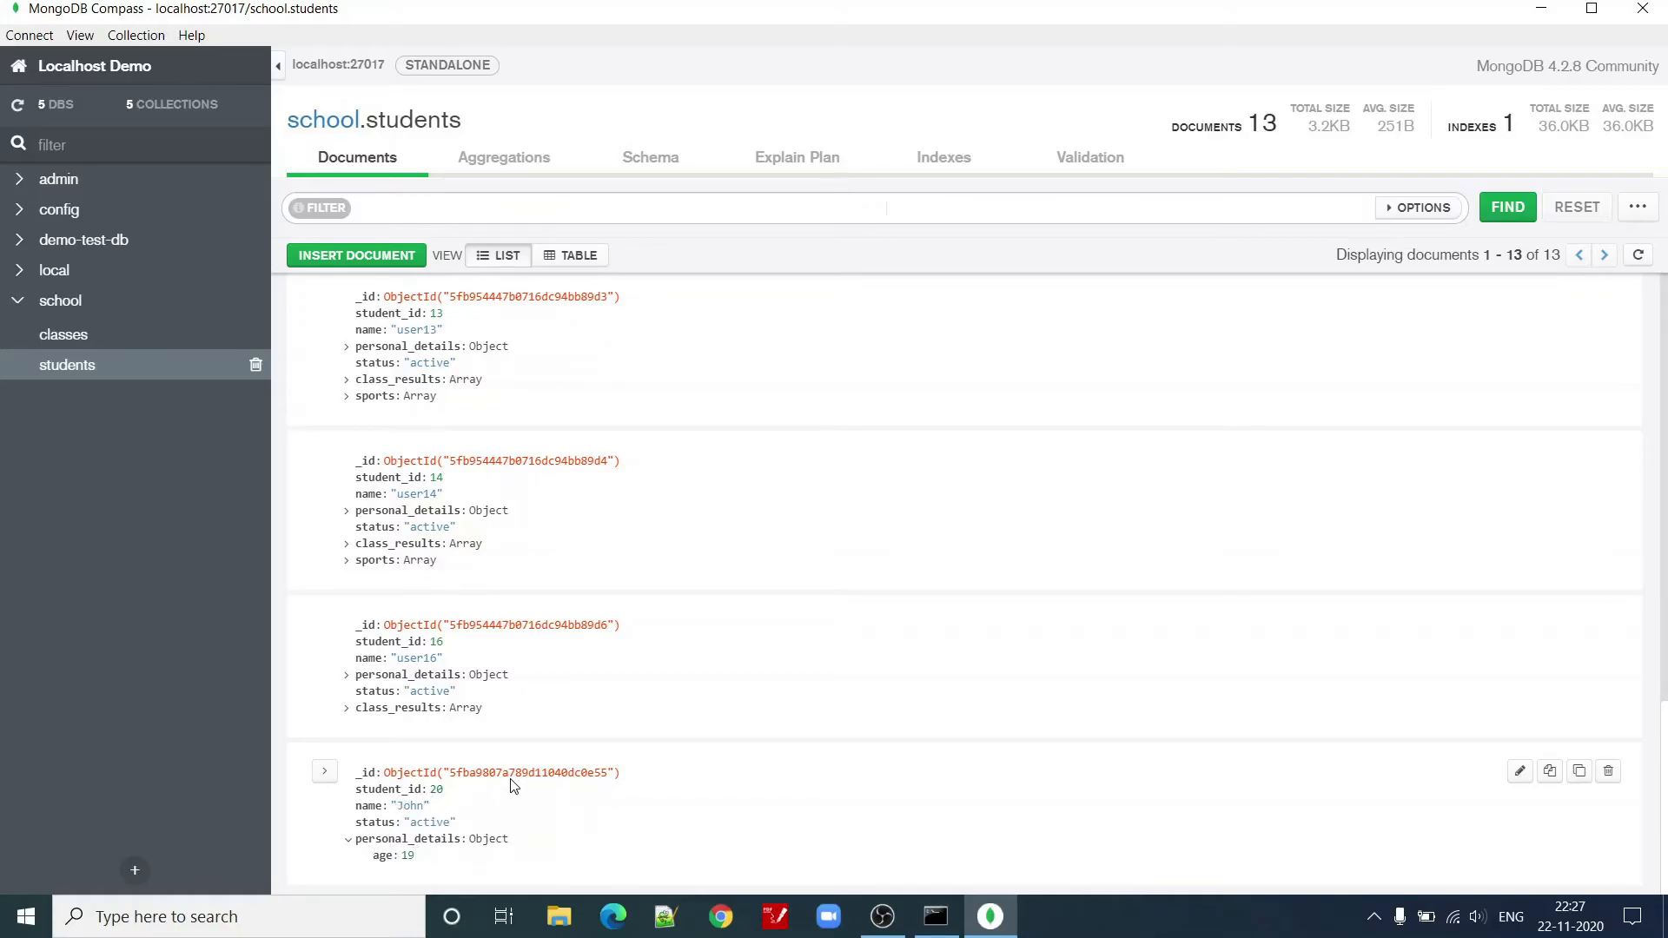
Filter the students documents with the query {student_id:20}.
{"action": "scroll", "coordinate": [804, 521], "scroll_direction": "up", "scroll_amount": 10}
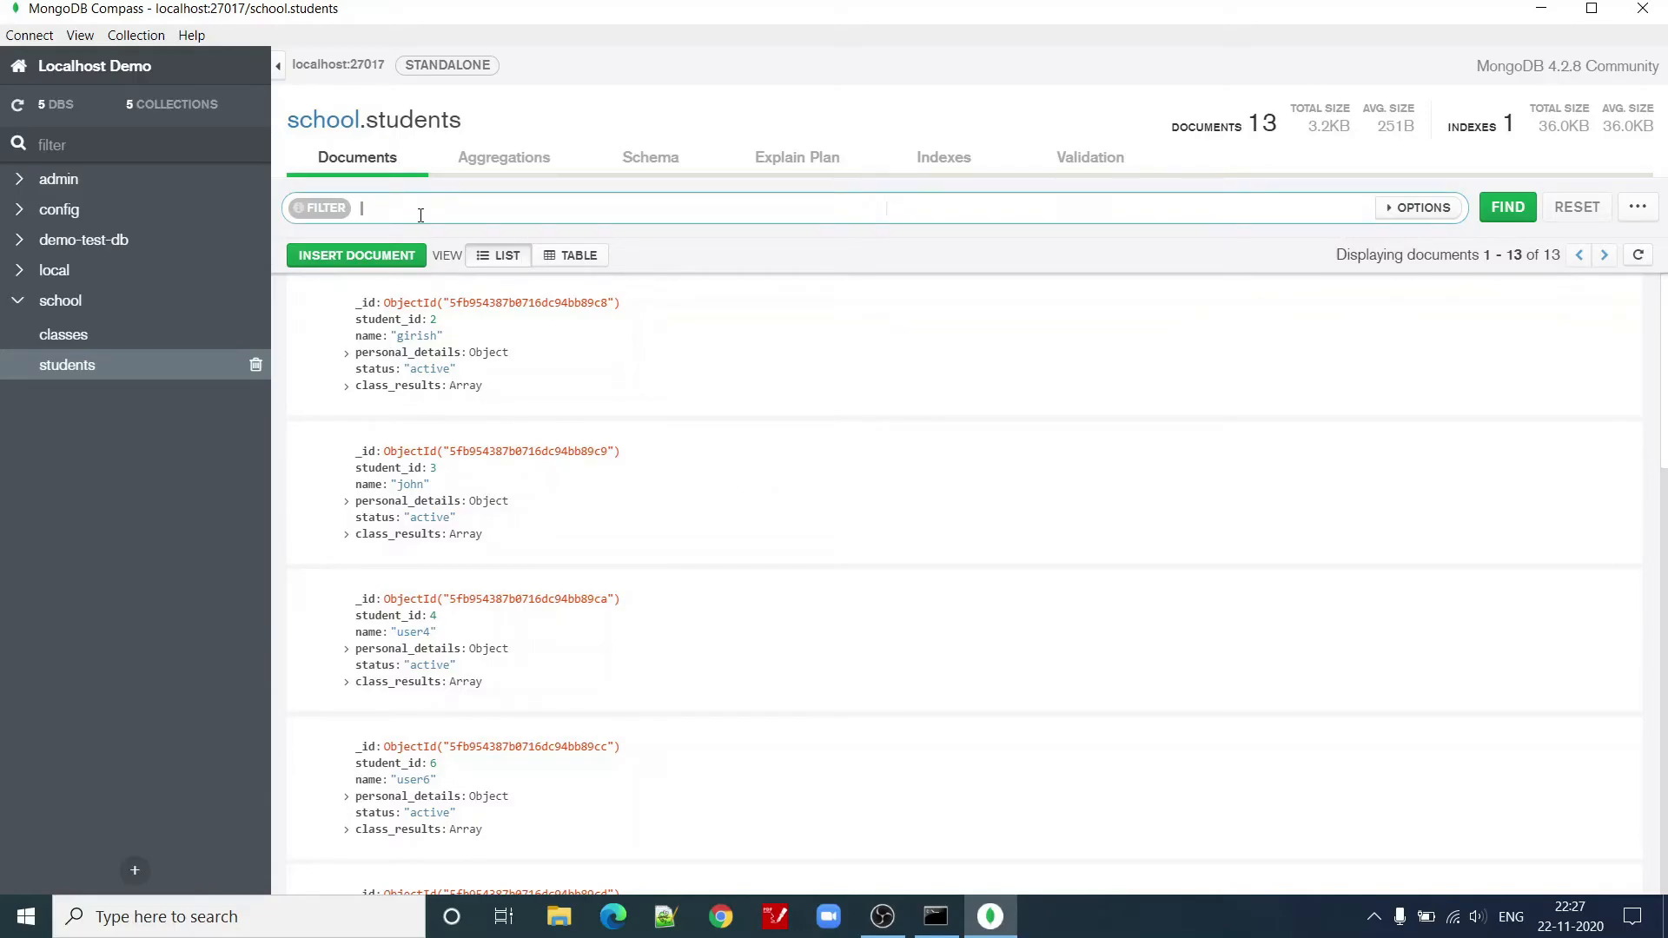
{"action": "type", "text": "{"}
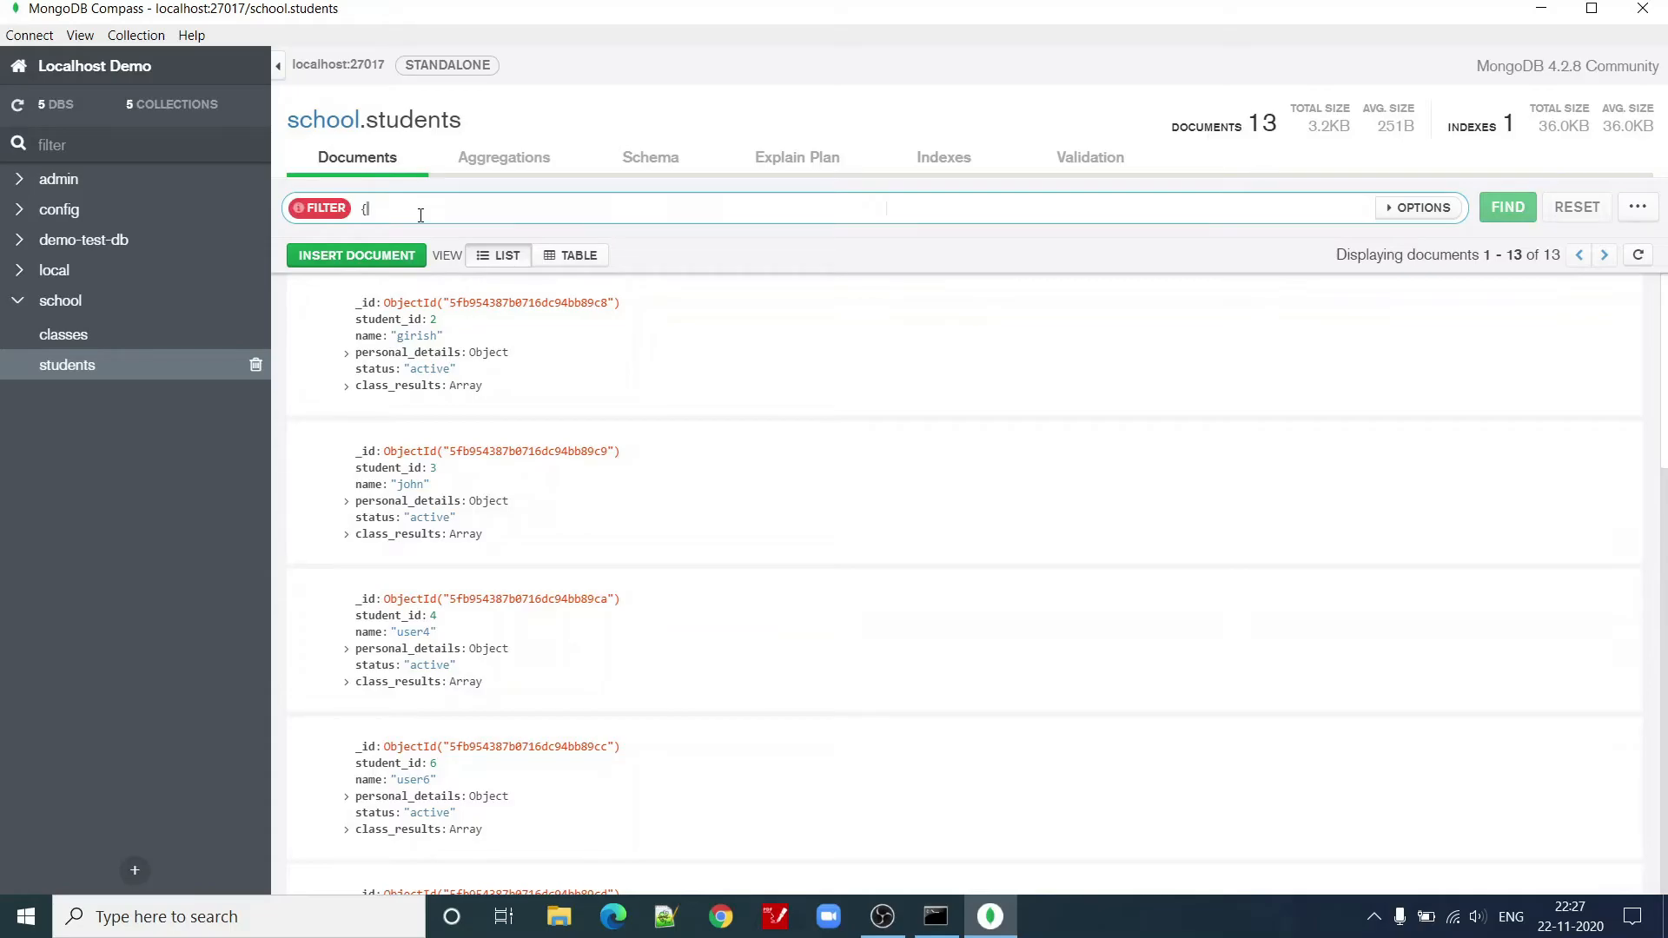
{"action": "type", "text": "student_id:20"}
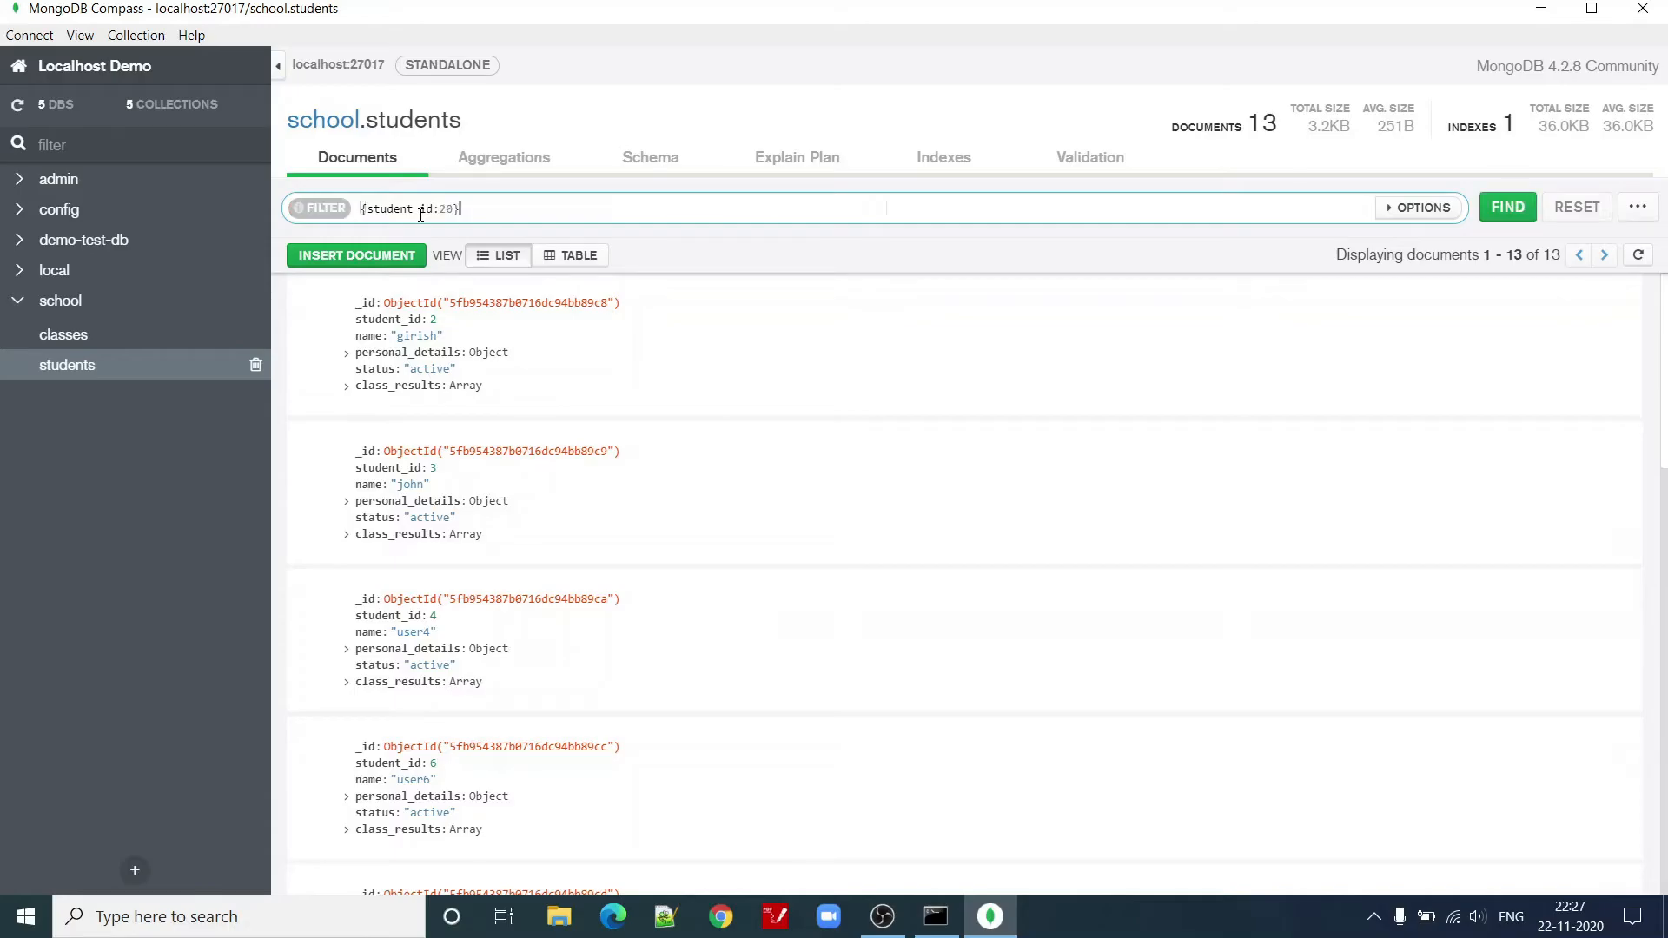
{"action": "left_click", "coordinate": [1514, 212]}
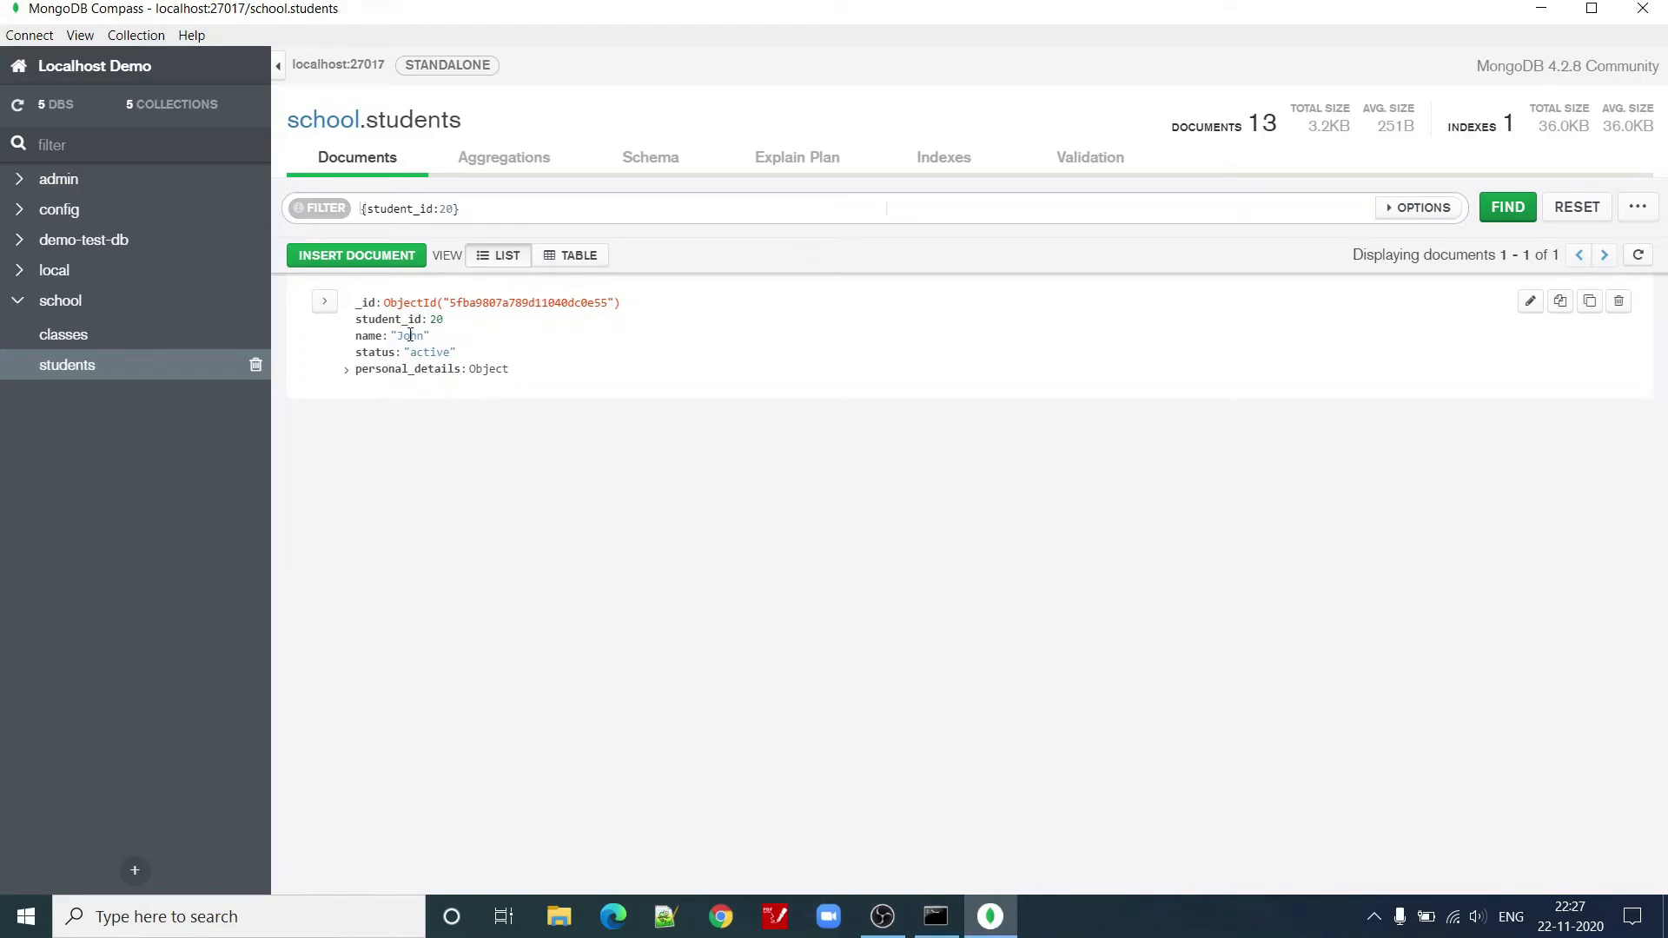
Change the filter query to {status:'active'} and find the matching students documents.
{"action": "double_click", "coordinate": [400, 213]}
{"action": "type", "text": "status"}
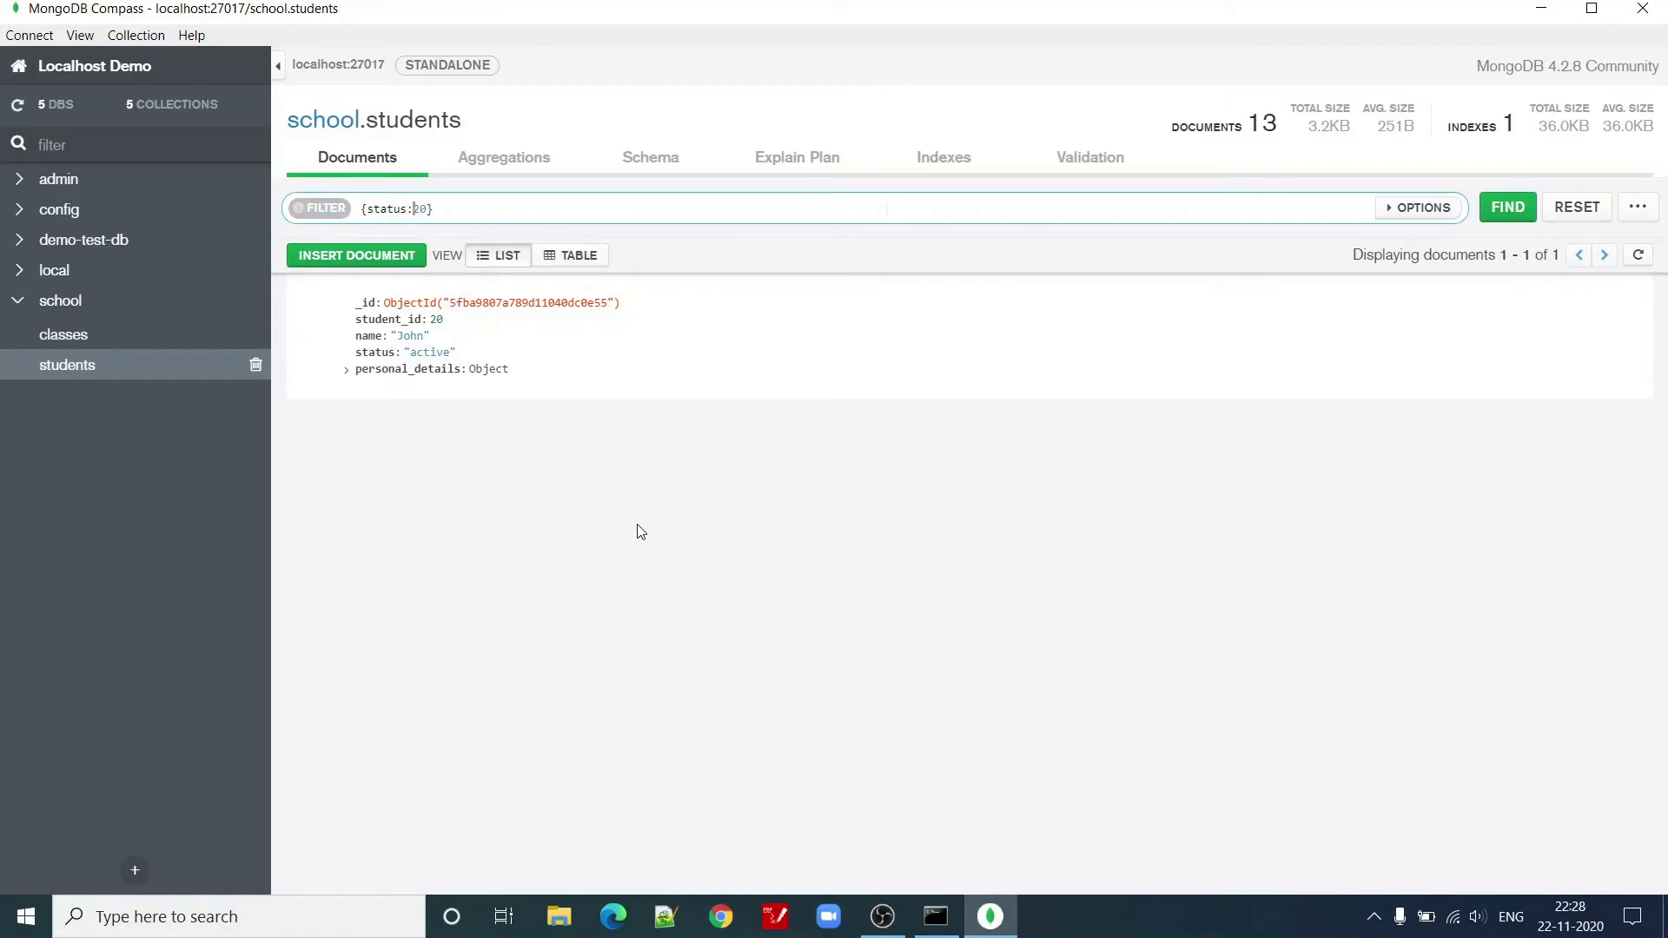
{"action": "key", "text": "Delete"}
{"action": "key", "text": "Delete"}
{"action": "type", "text": "'active"}
{"action": "left_click", "coordinate": [1510, 209]}
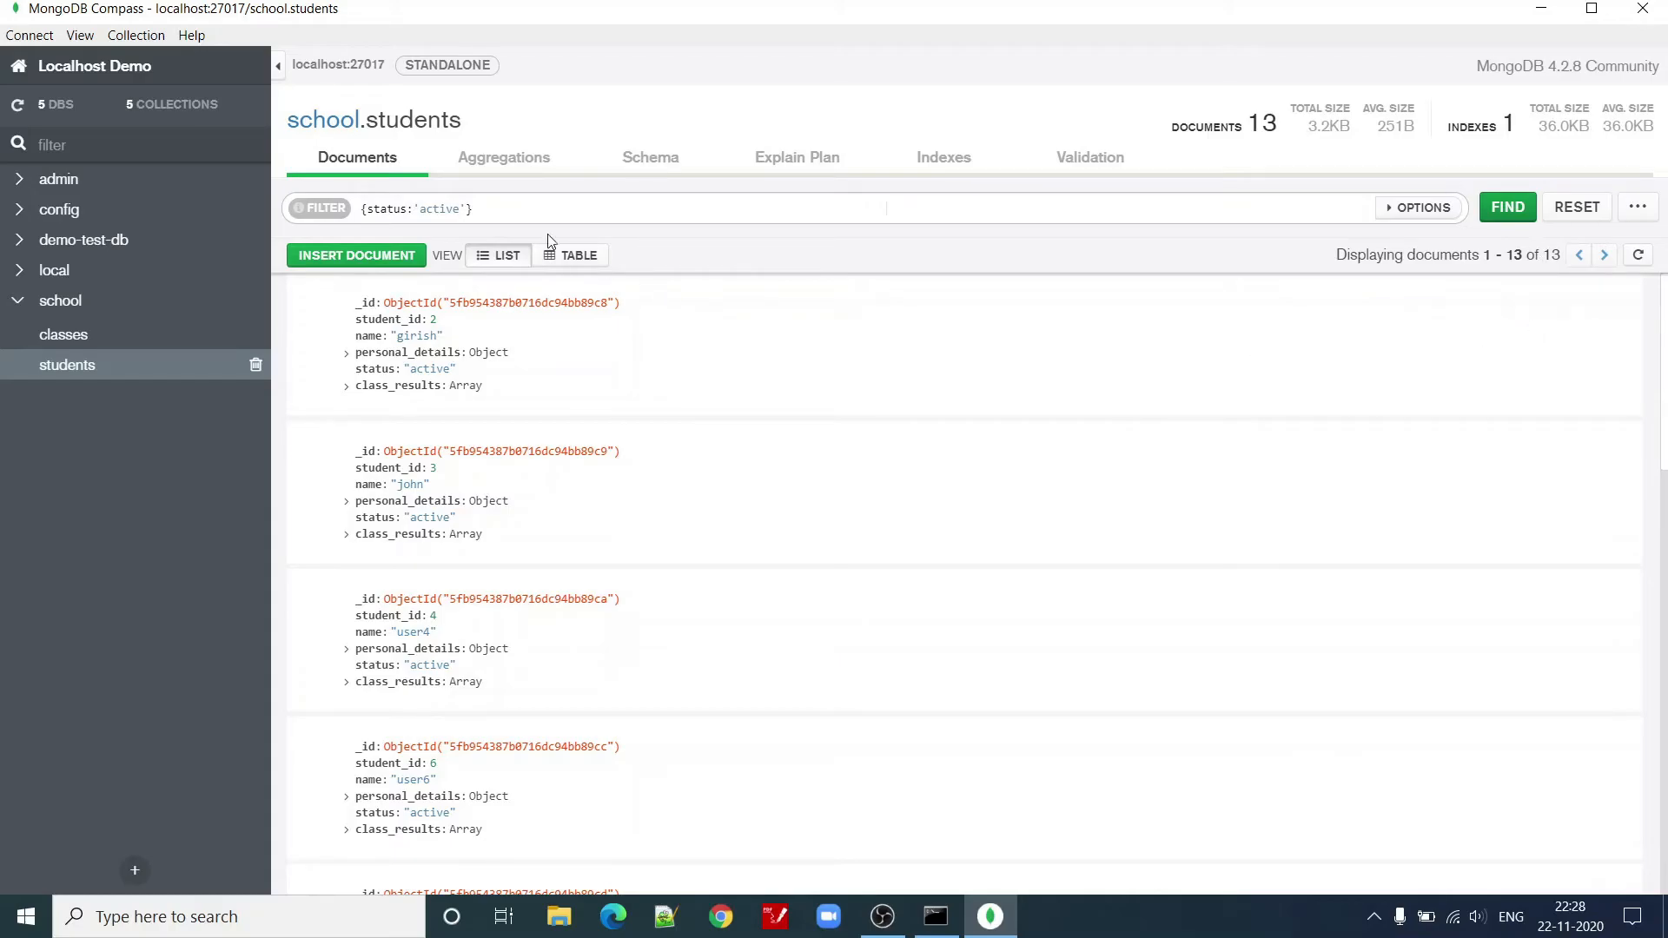
Run the filter query {status:'inactive'} on the students documents, and reset the filter.
{"action": "type", "text": "in"}
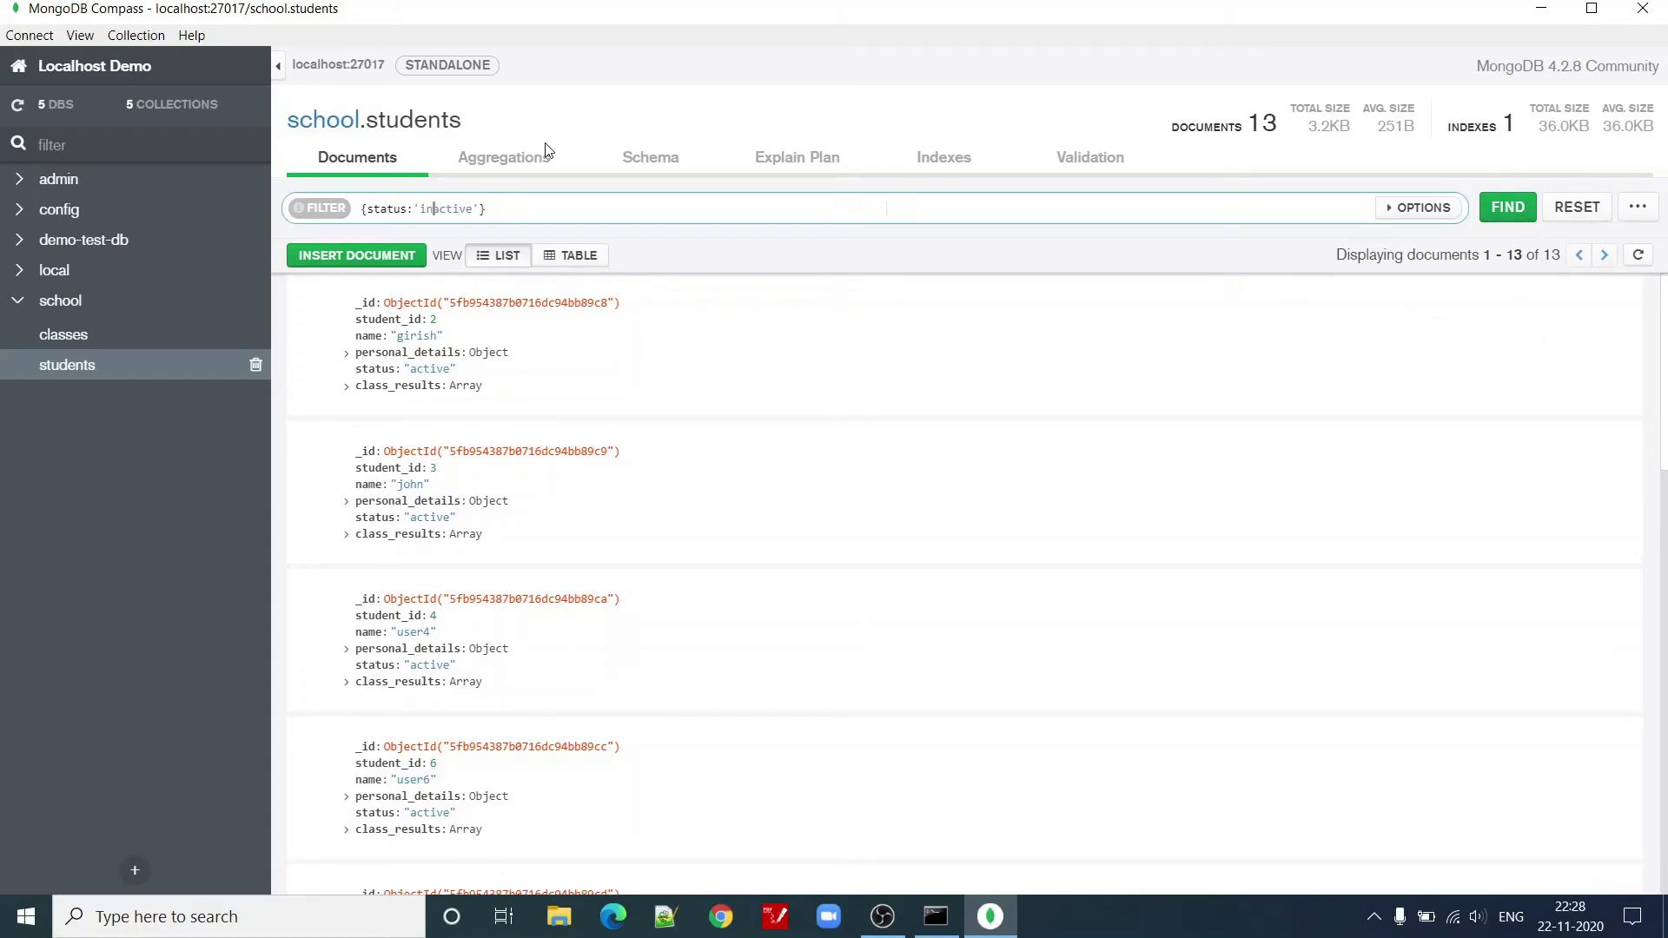
{"action": "left_click", "coordinate": [1500, 208]}
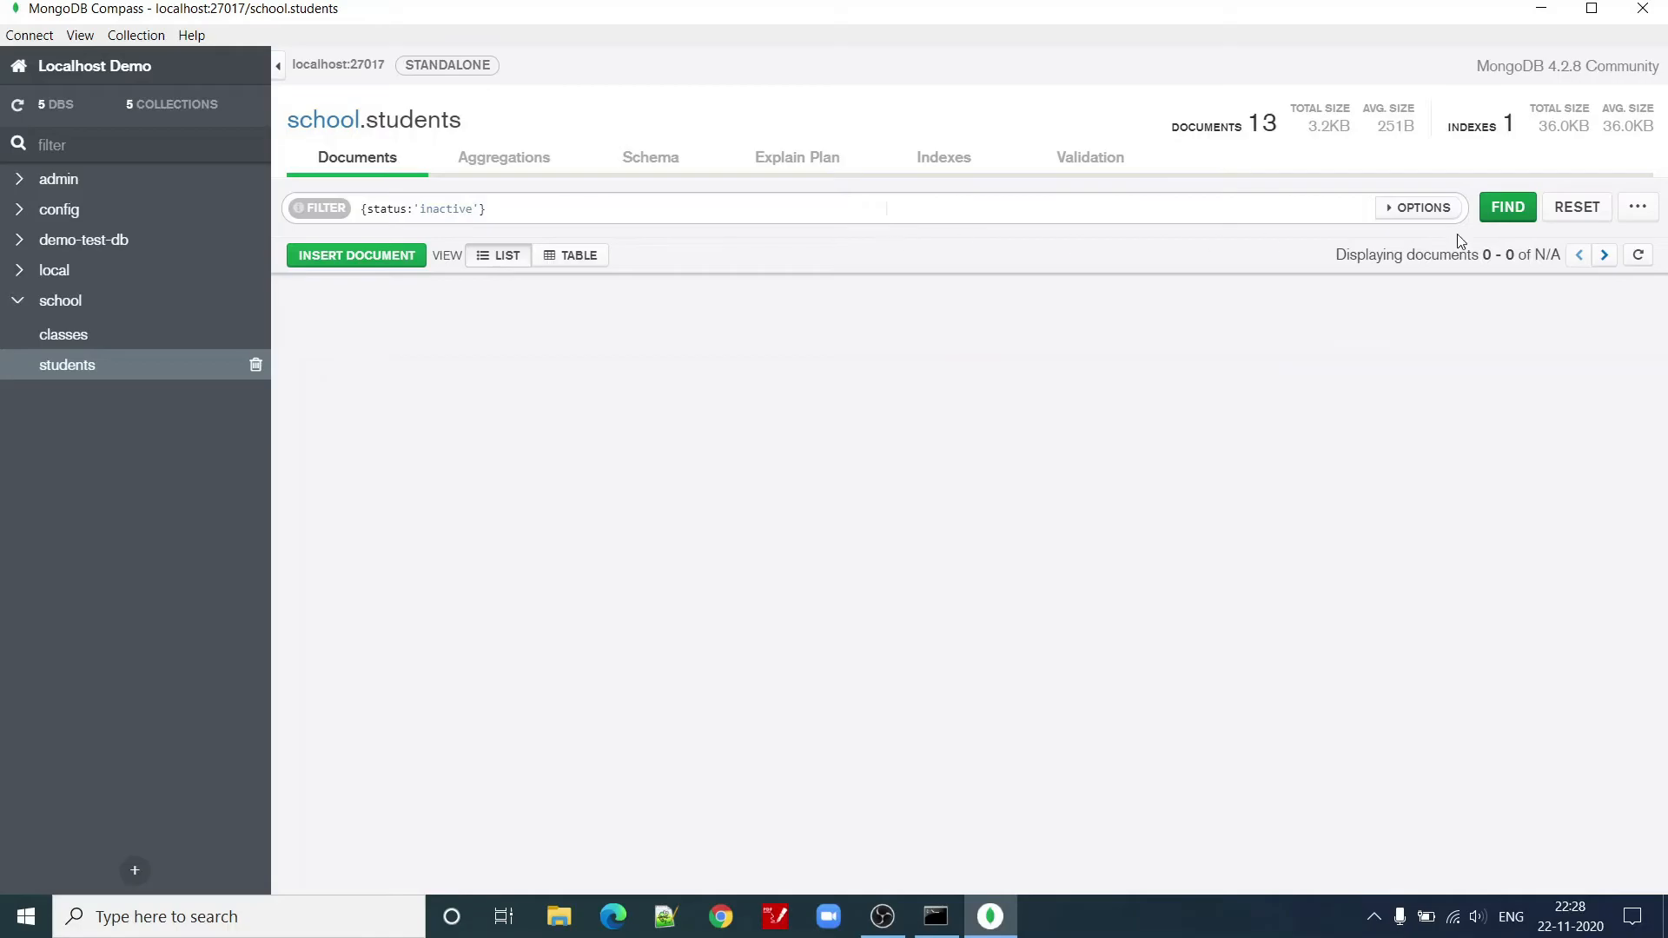
{"action": "left_click", "coordinate": [1580, 213]}
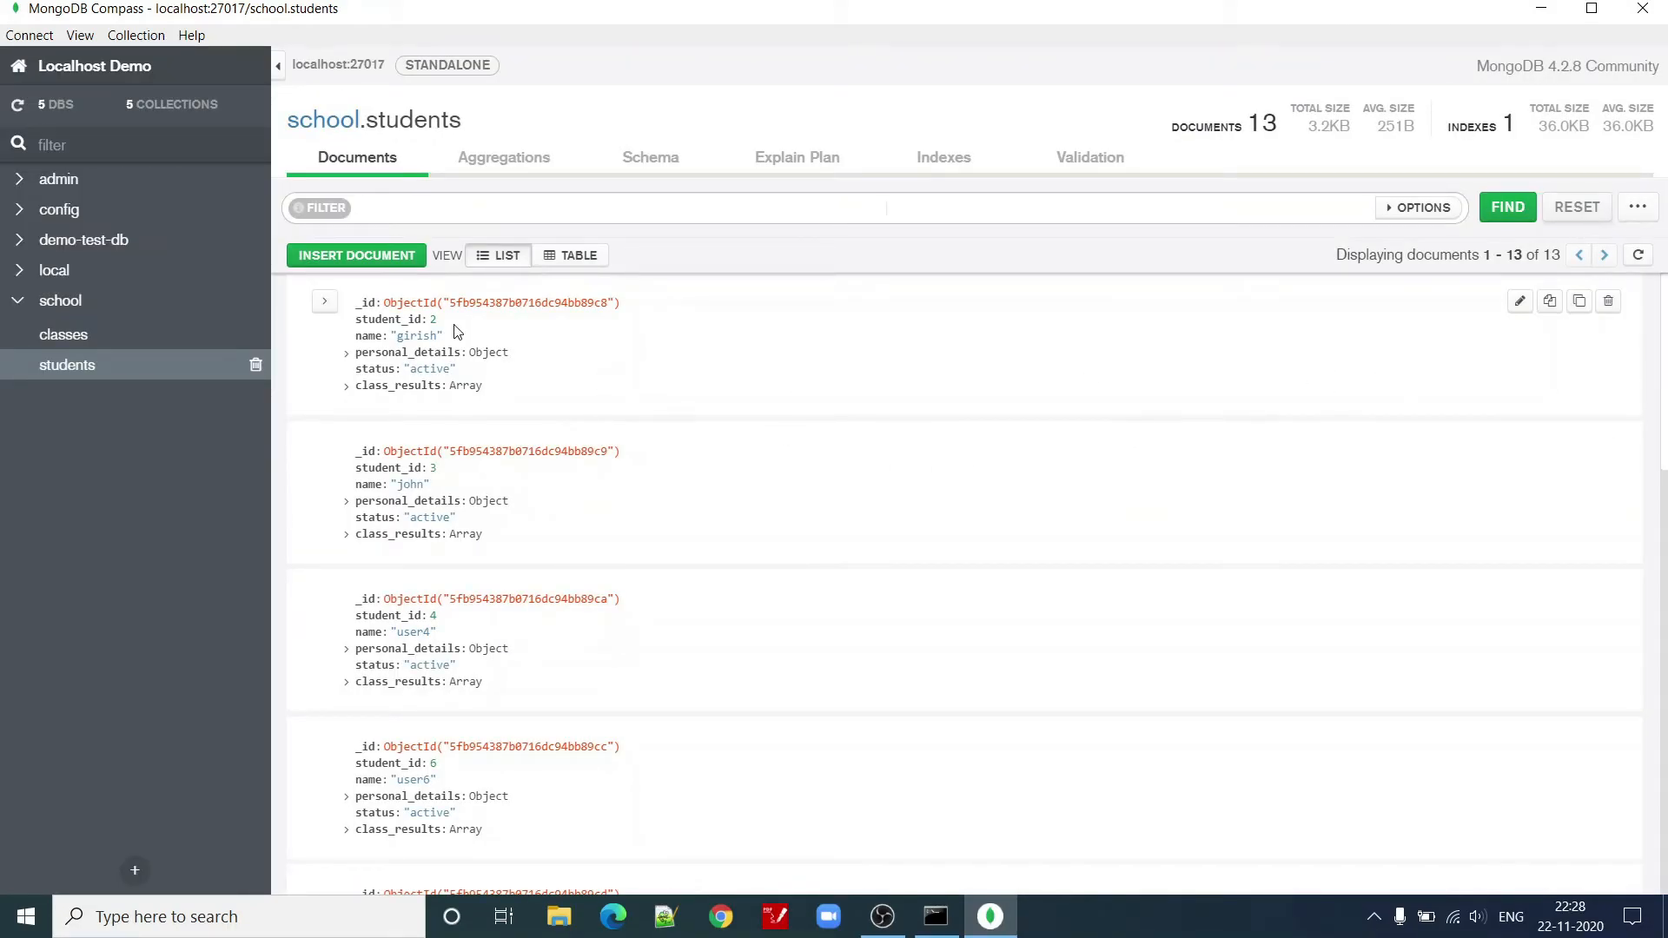
Edit the document with student_id 2, setting its status to inactive, and update it.
{"action": "left_click", "coordinate": [1520, 301]}
{"action": "left_click", "coordinate": [473, 380]}
{"action": "type", "text": "in"}
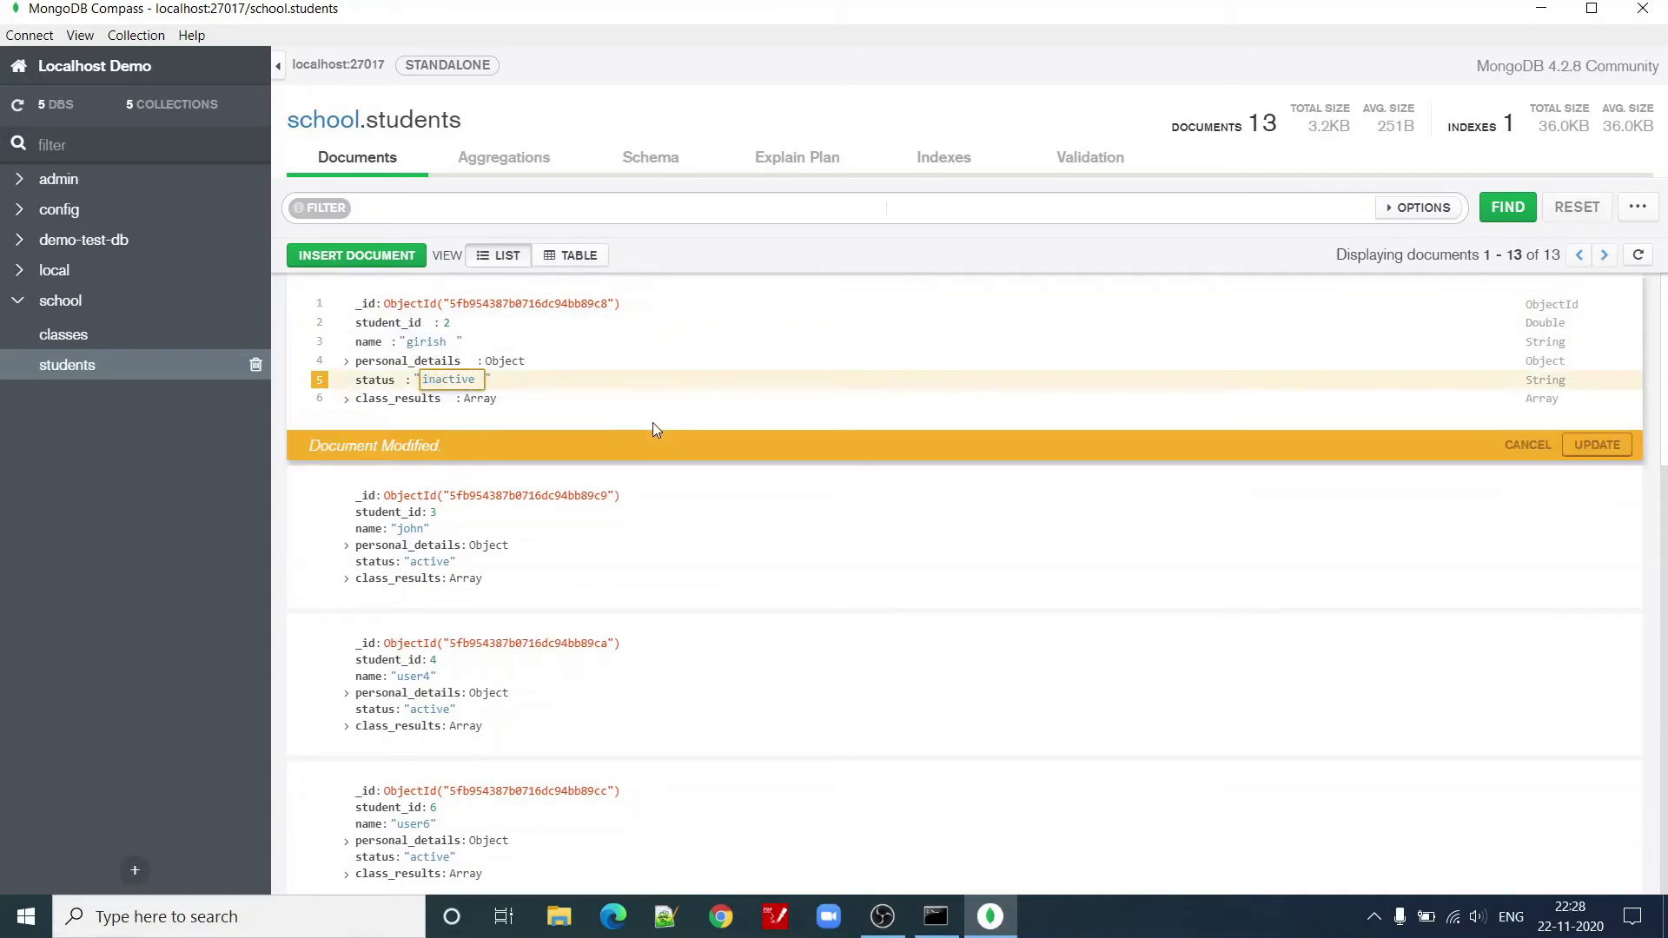
{"action": "left_click", "coordinate": [1597, 445]}
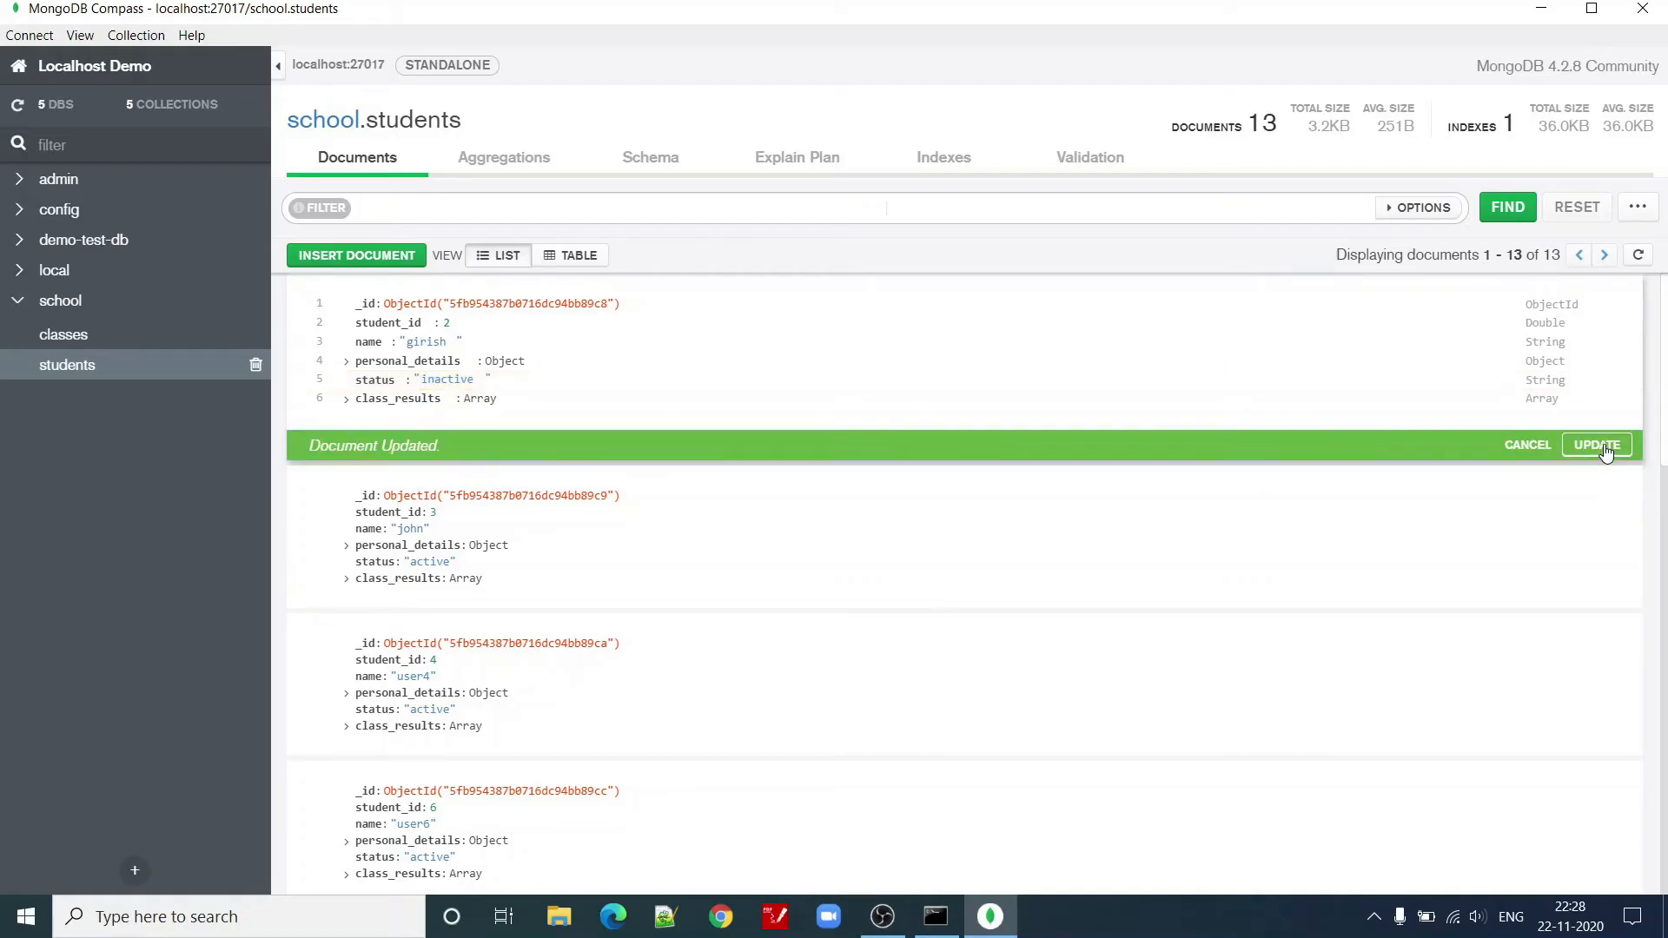
Filter the students documents with the query {status:"active"}.
{"action": "left_click", "coordinate": [461, 206]}
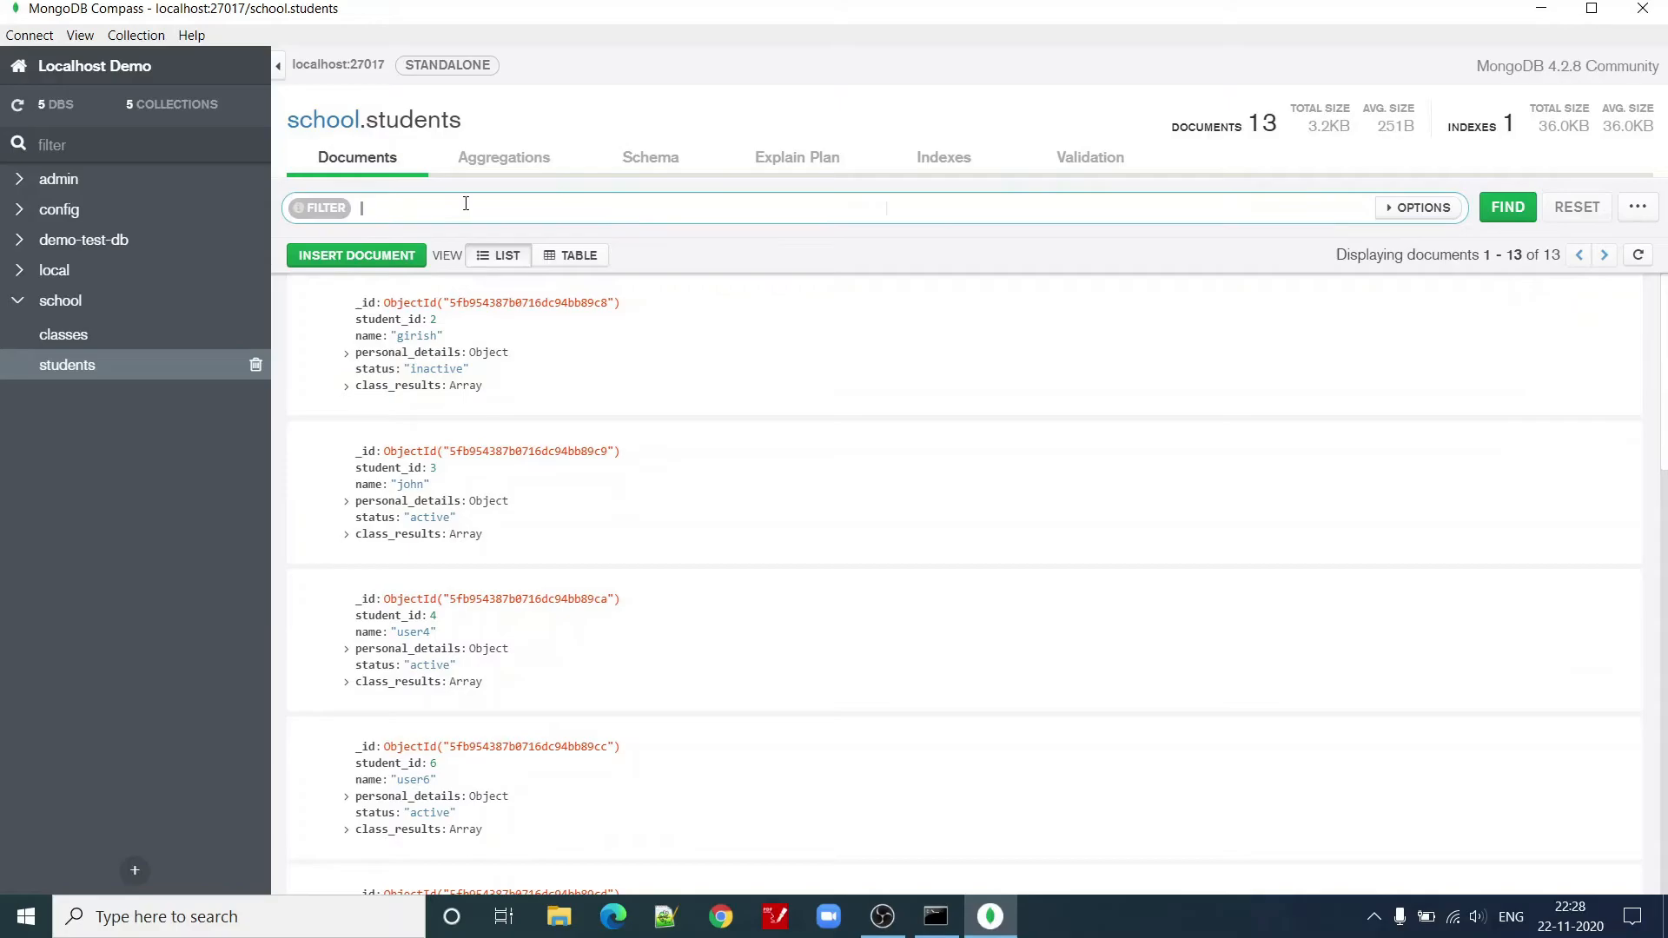
{"action": "type", "text": "{sta"}
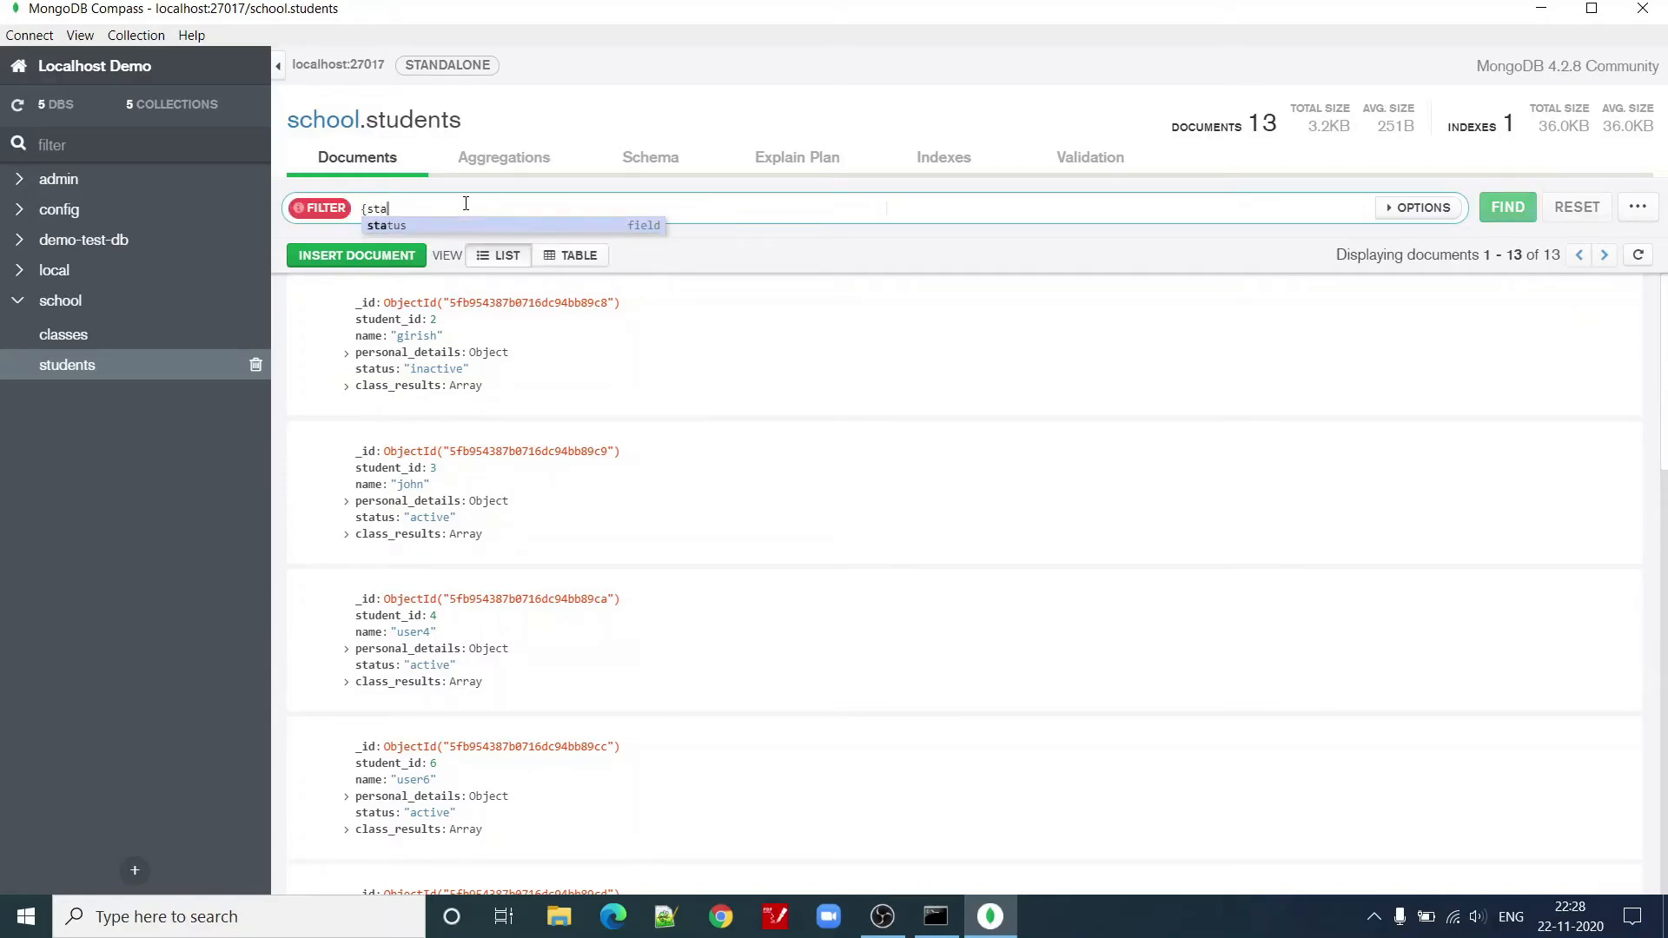
{"action": "type", "text": "tus"}
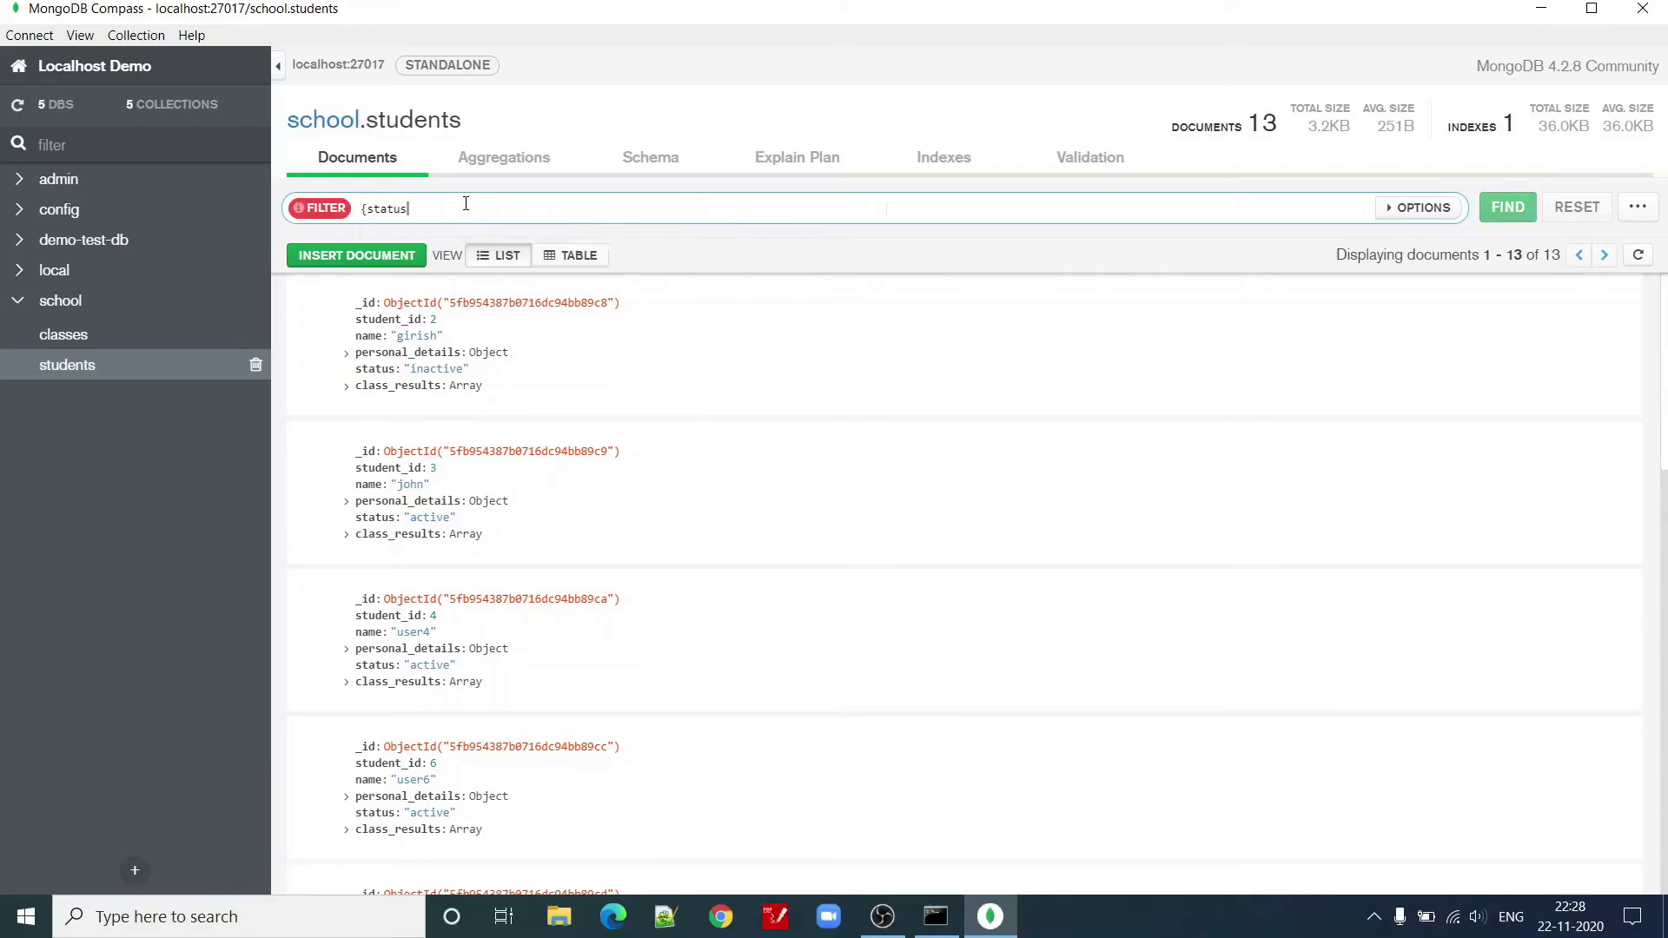
{"action": "type", "text": ":\"active\"}"}
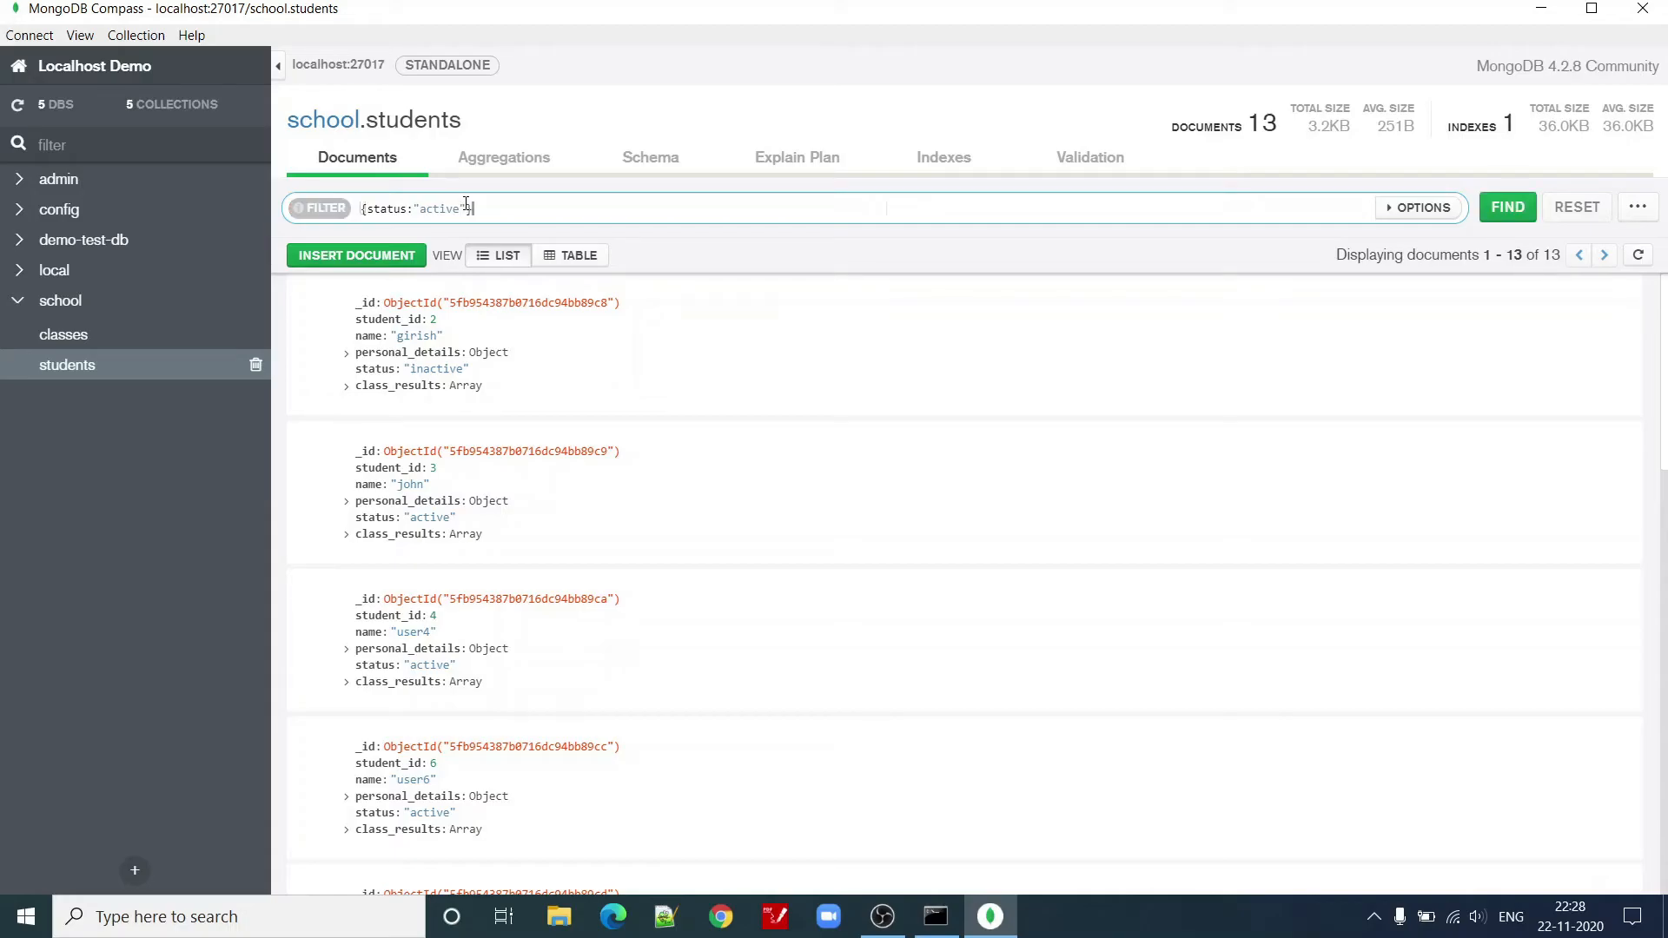
{"action": "left_click", "coordinate": [1512, 205]}
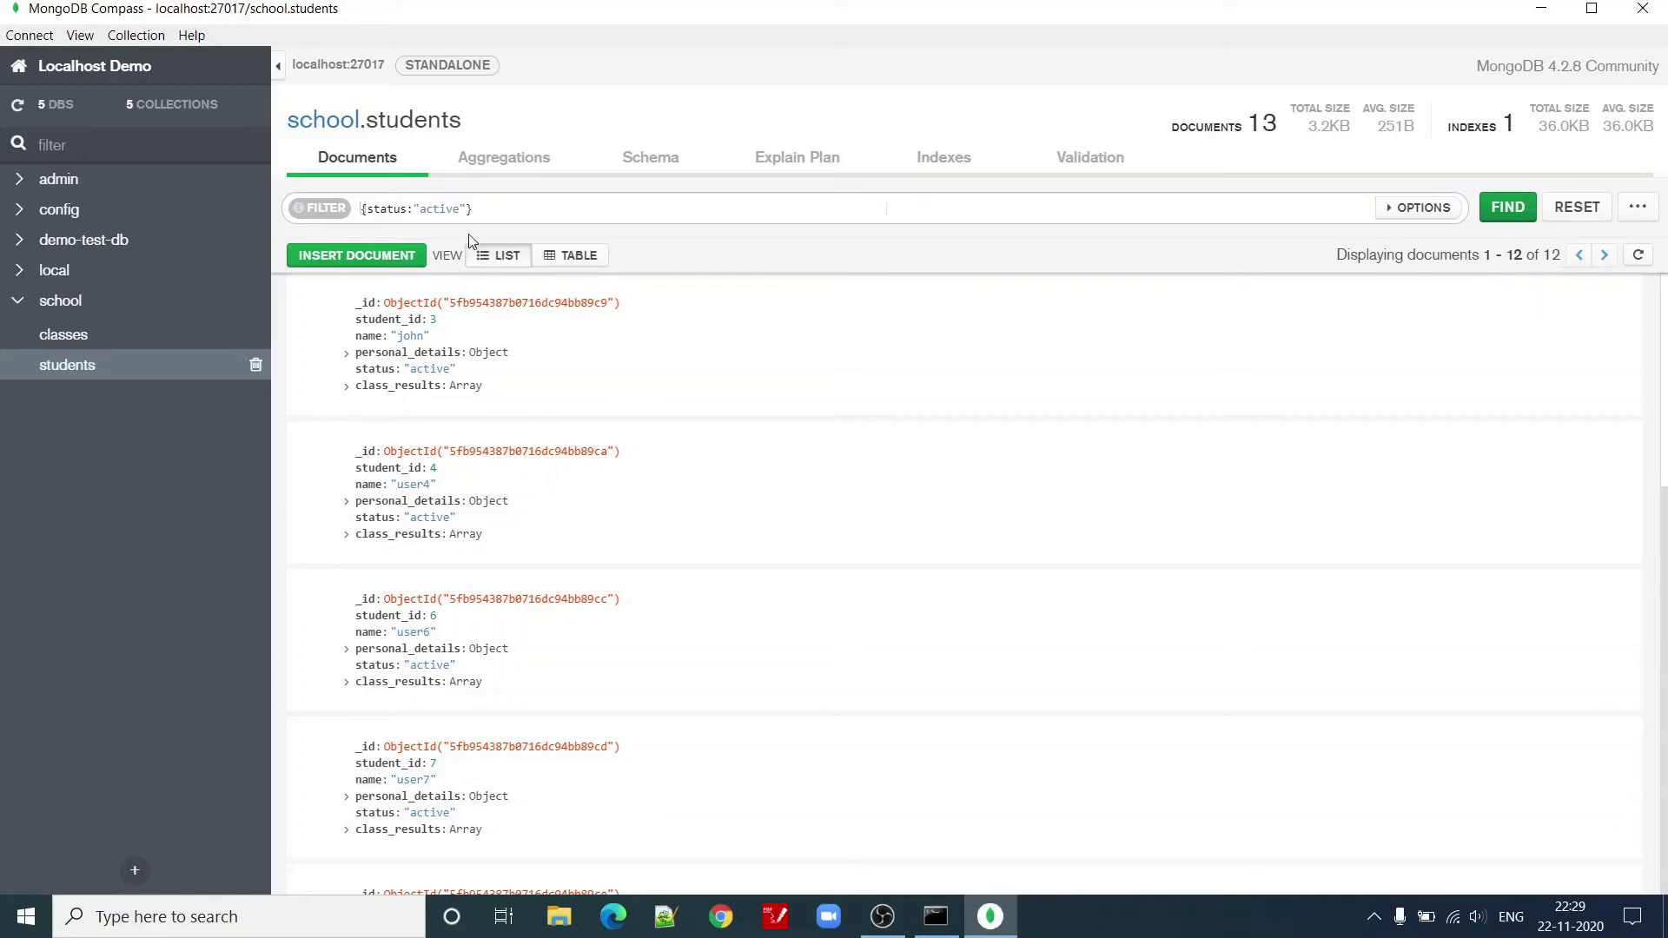
Change the filter query to {status:"inactive"} and find the matching students documents.
{"action": "left_click", "coordinate": [423, 211]}
{"action": "type", "text": "in"}
{"action": "left_click", "coordinate": [1501, 213]}
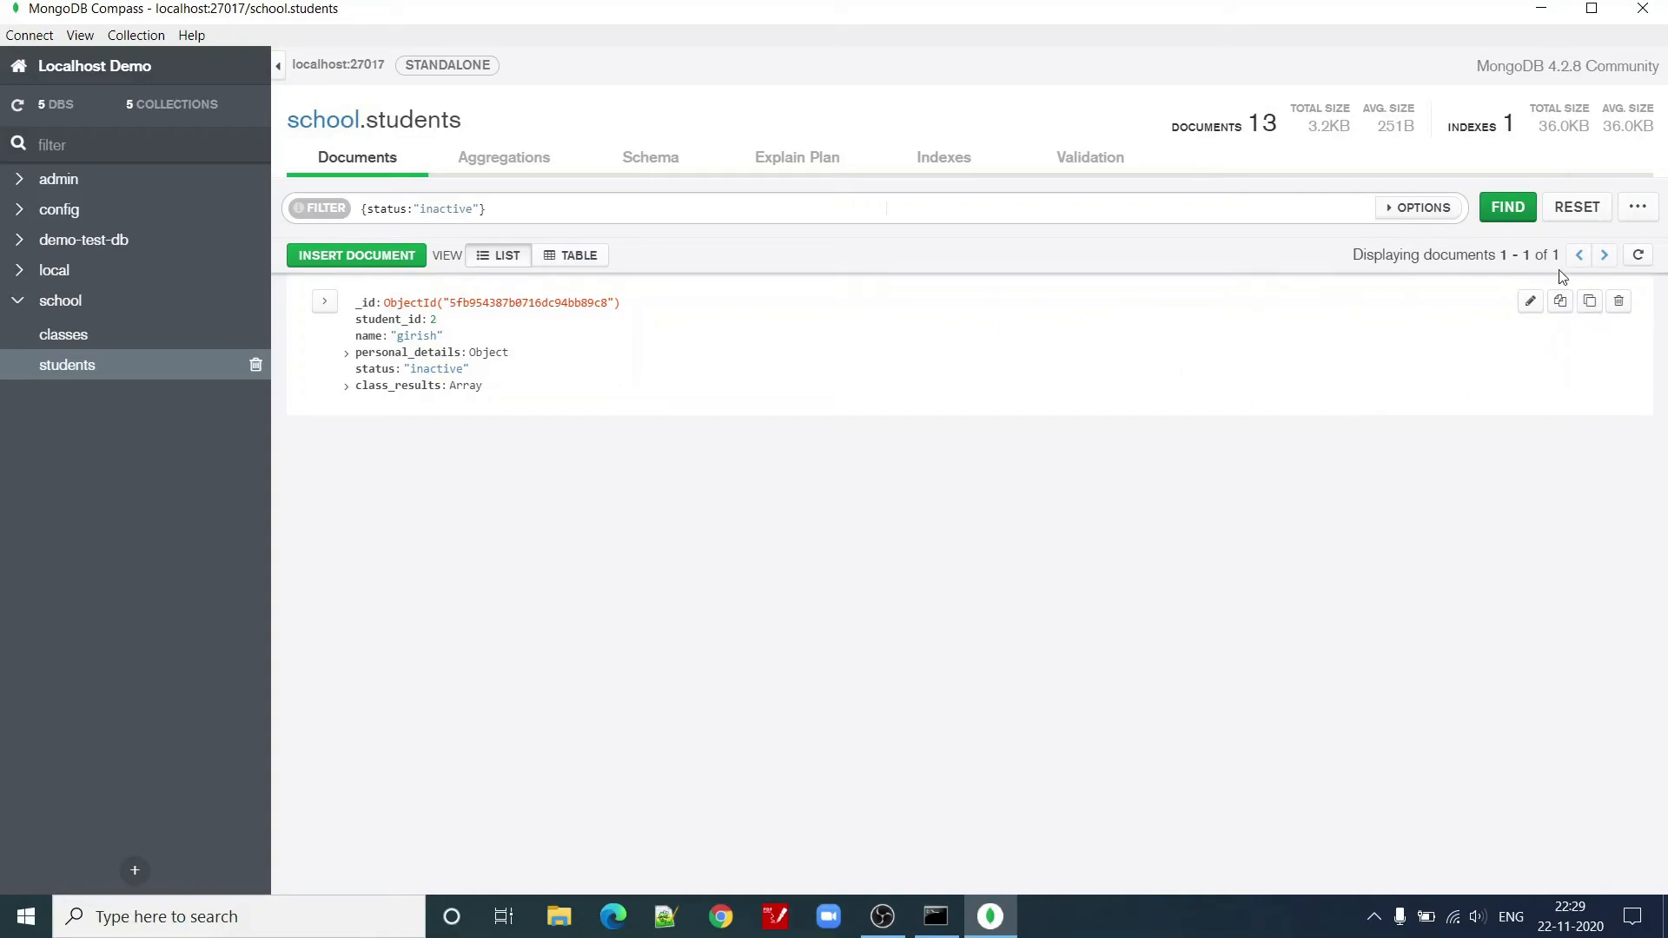
Open the current filter query for export to a language and preview it in Node and Python 3.
{"action": "left_click", "coordinate": [1639, 225]}
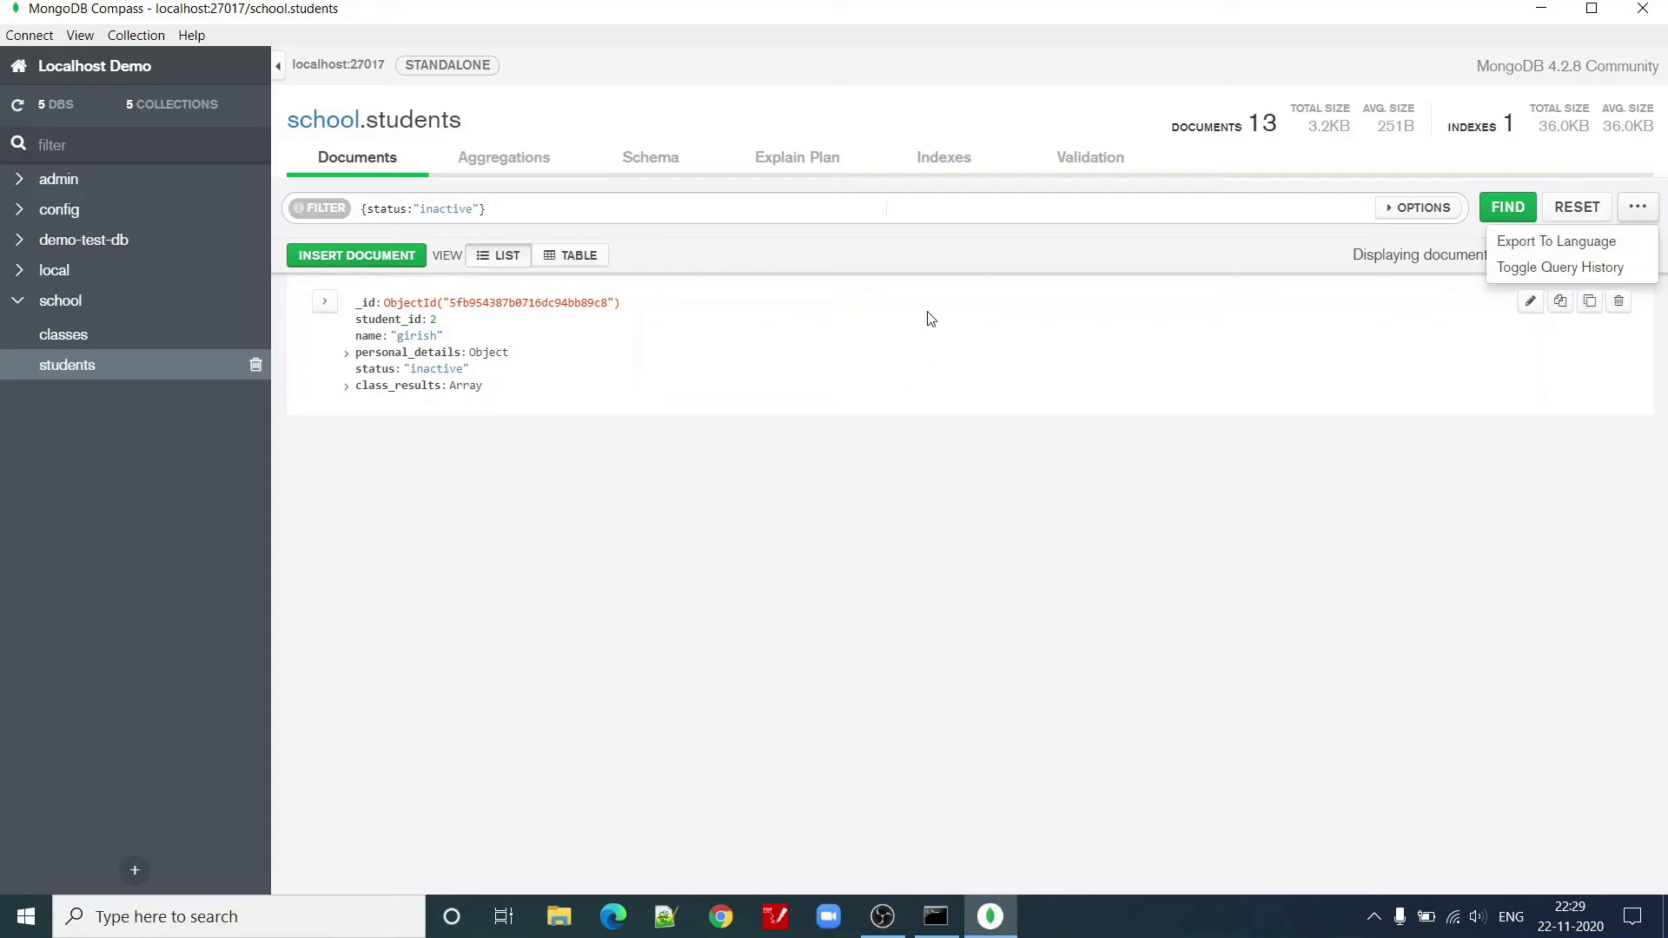
{"action": "left_click", "coordinate": [1552, 245]}
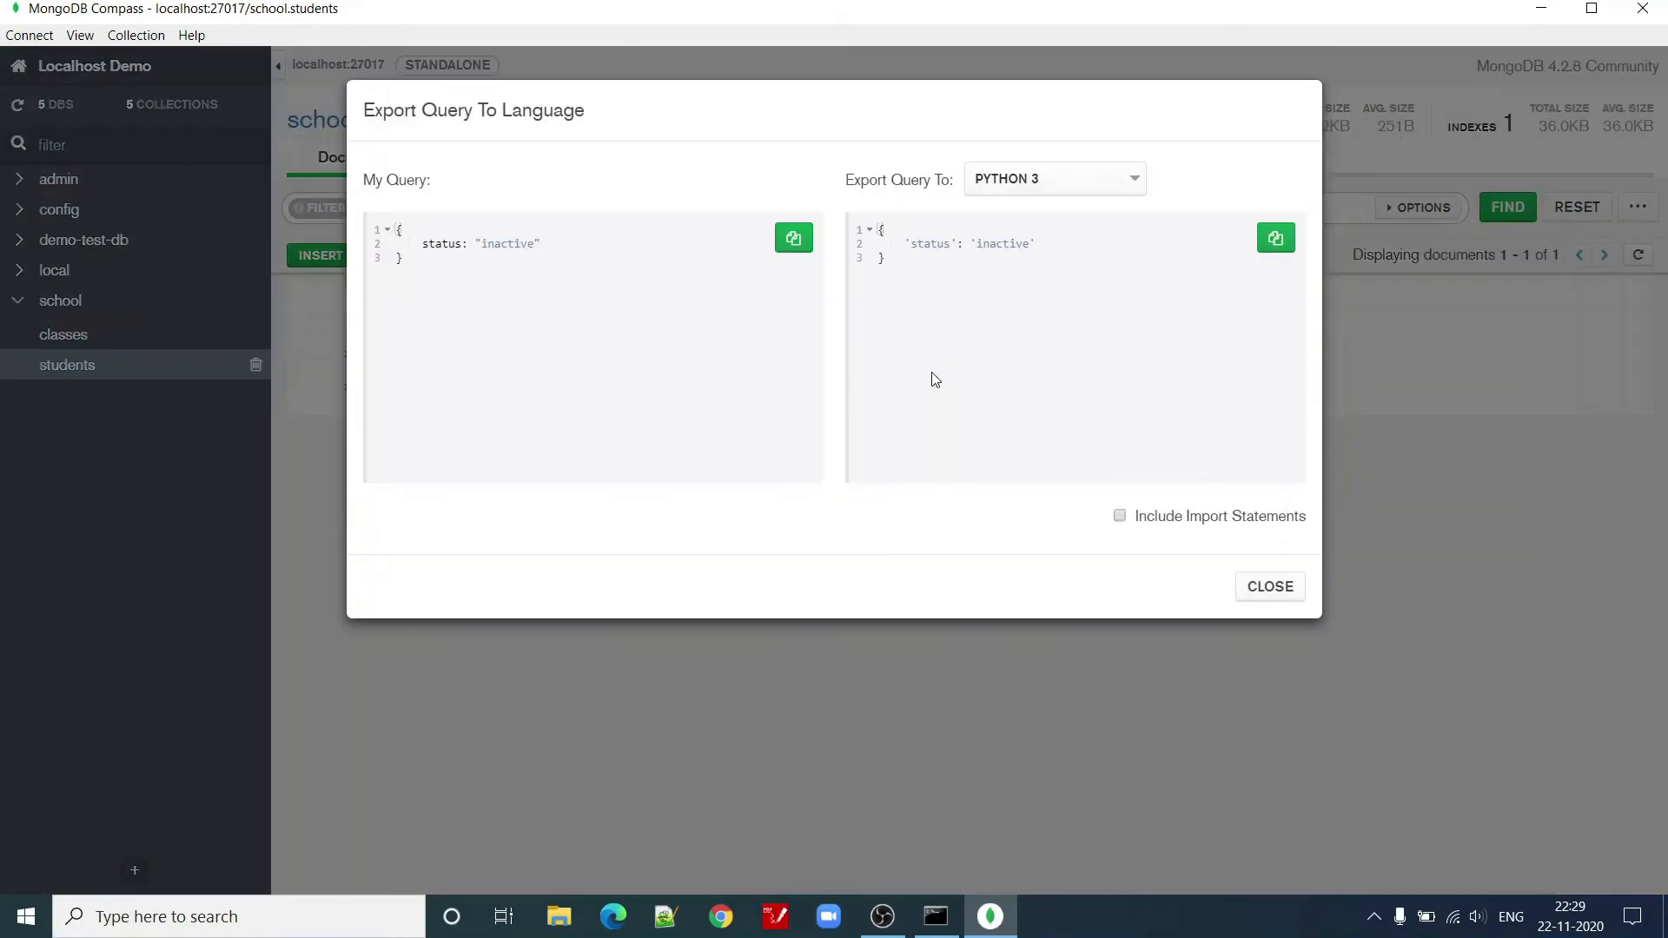
{"action": "left_click", "coordinate": [1086, 181]}
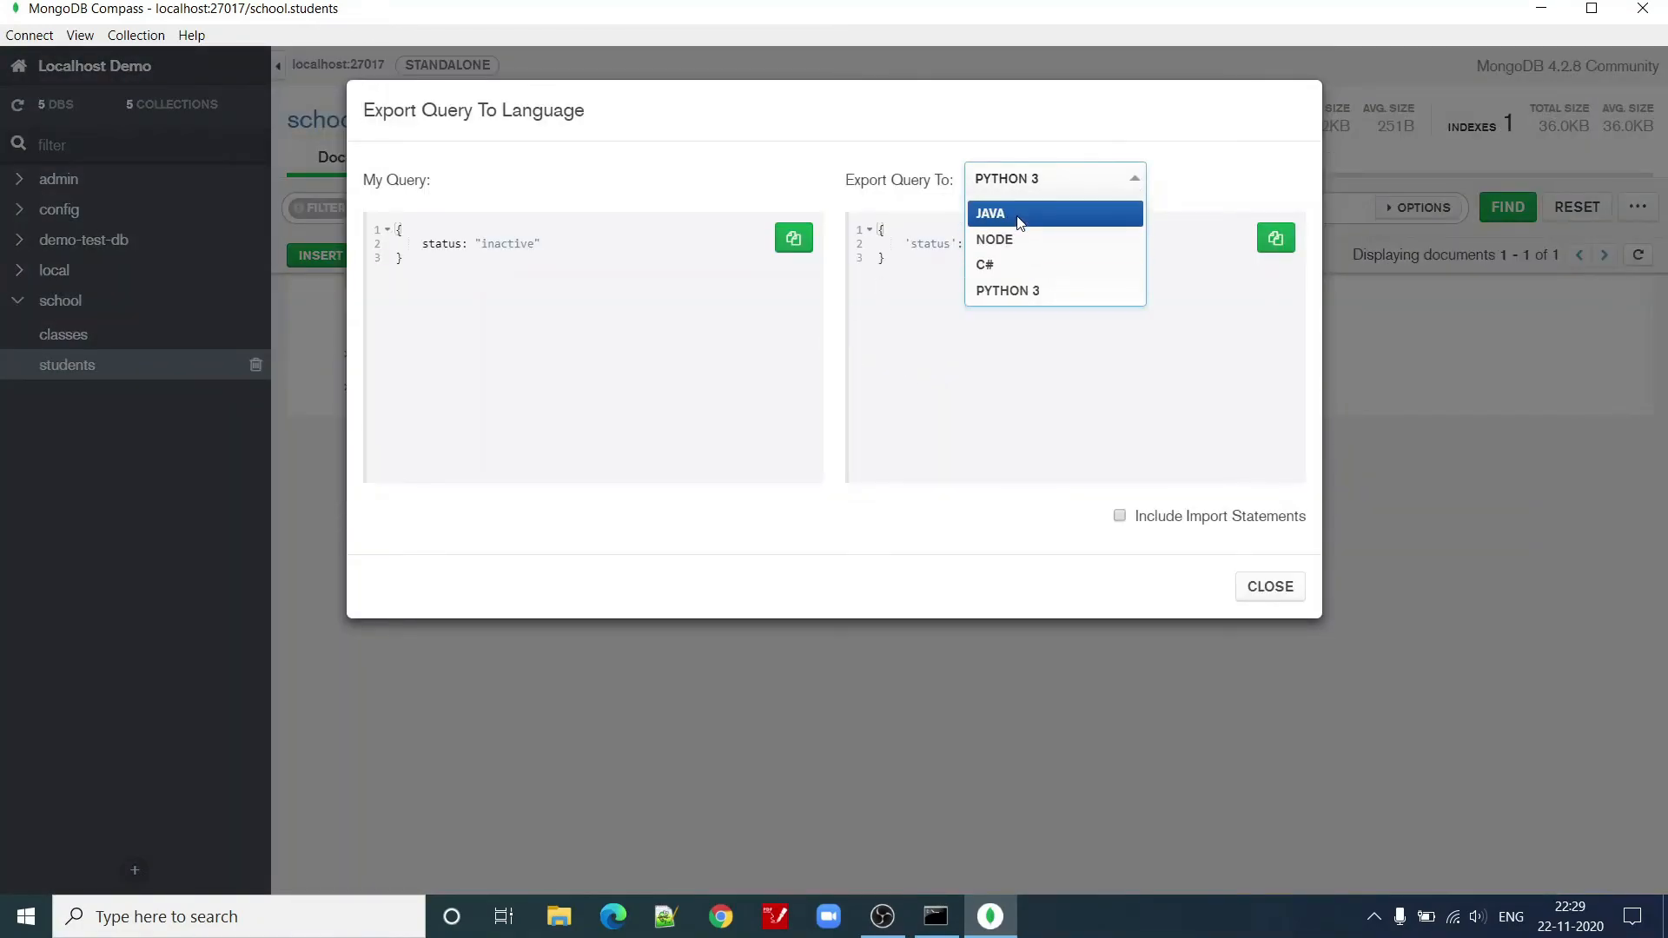
{"action": "left_click", "coordinate": [1025, 291]}
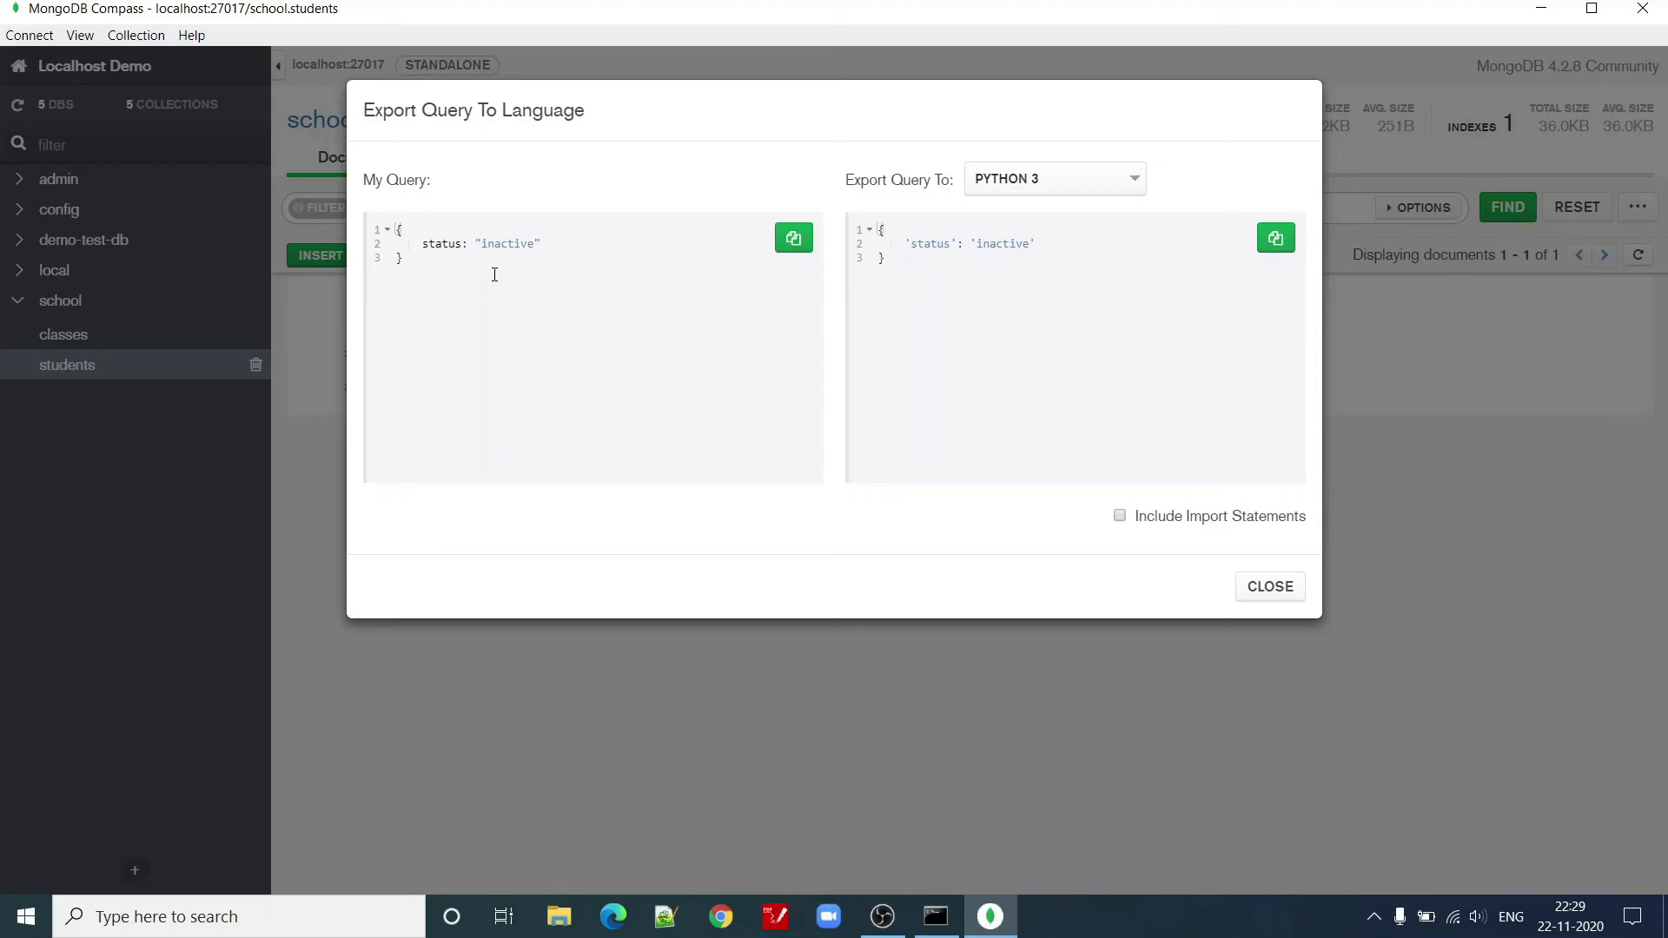
{"action": "left_click", "coordinate": [999, 178]}
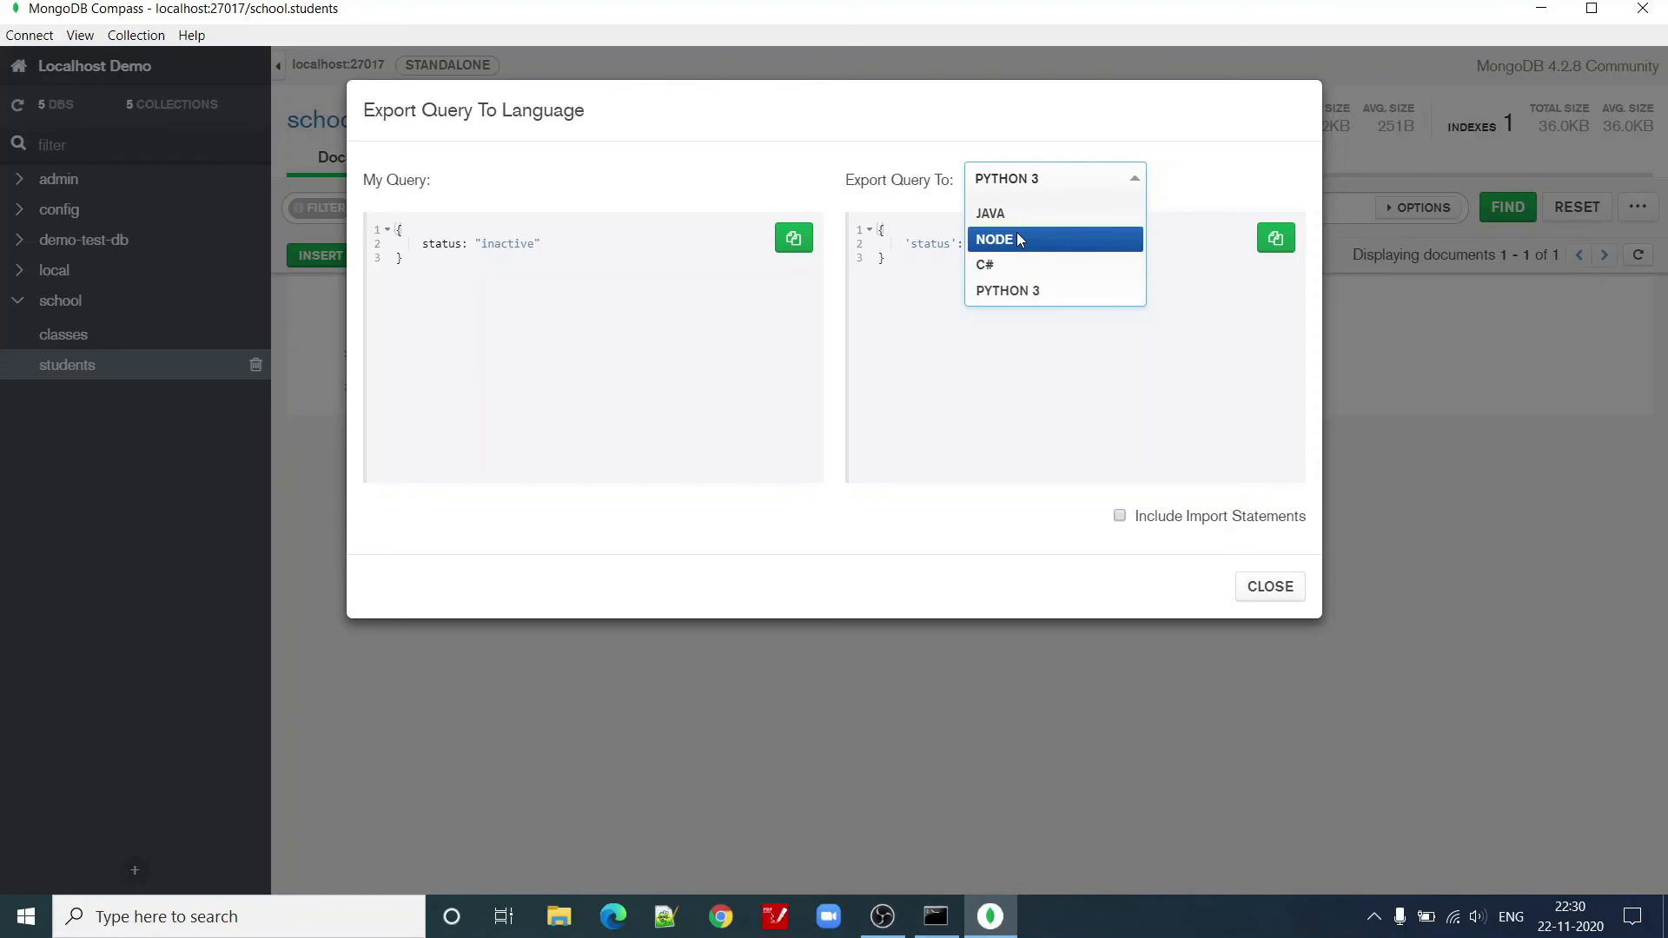
{"action": "left_click", "coordinate": [1010, 240]}
{"action": "left_click", "coordinate": [1021, 184]}
{"action": "left_click", "coordinate": [1021, 289]}
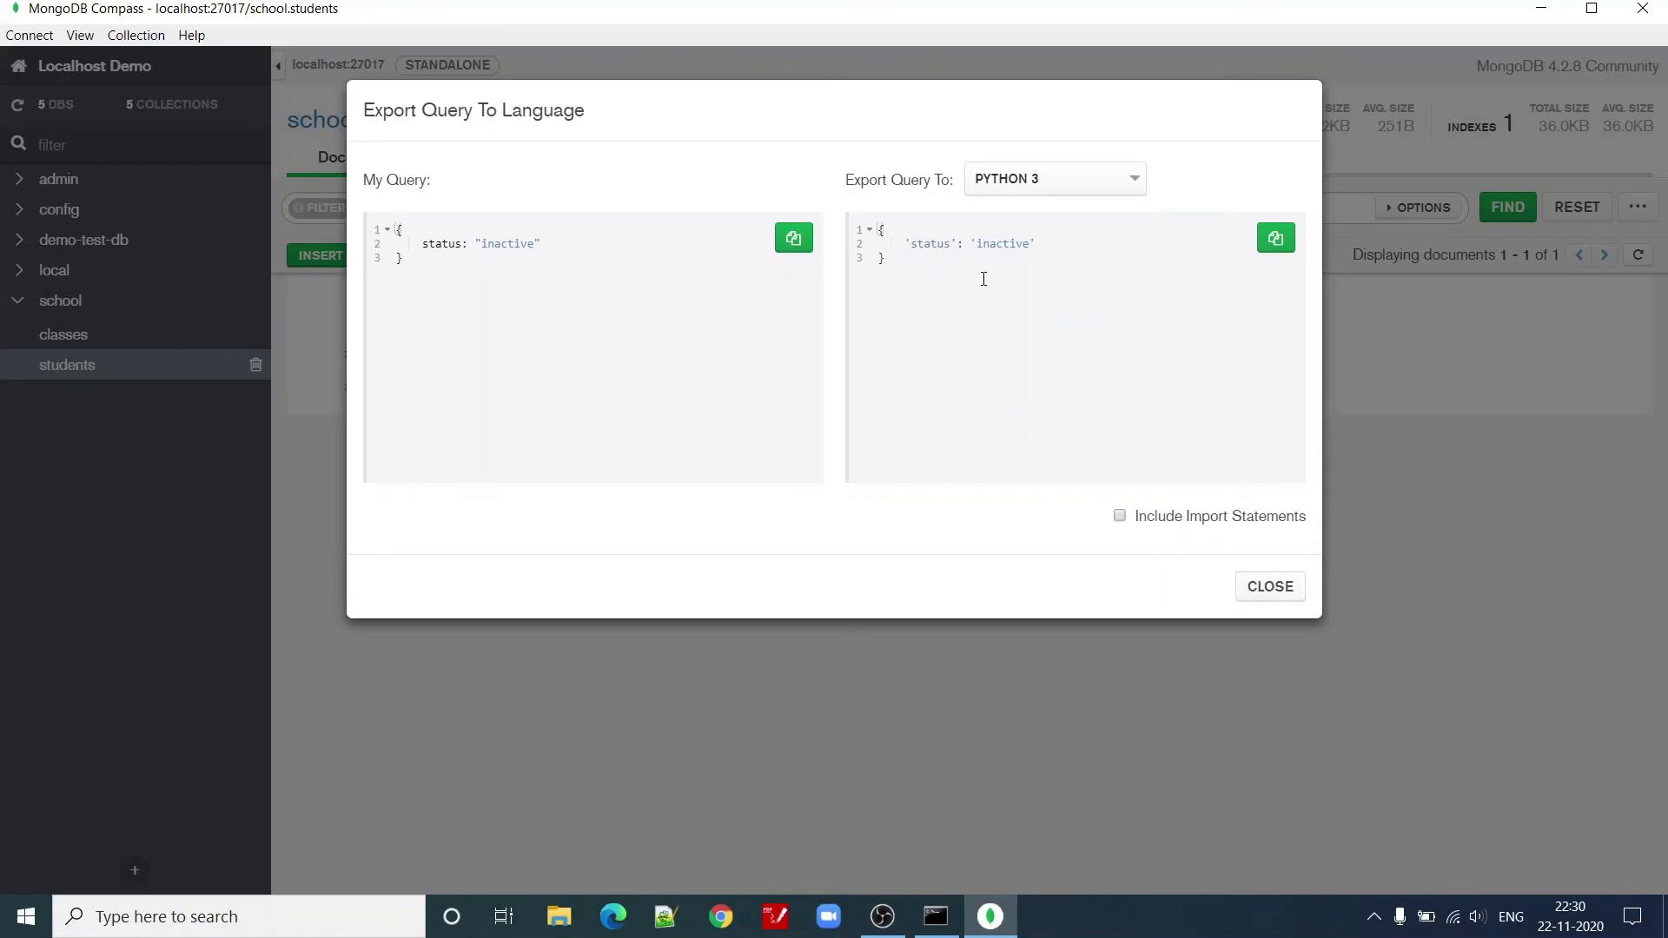
Compare the Python 3 code with the original query by highlighting both, and close the query export.
{"action": "left_click_drag", "start_coordinate": [998, 340], "coordinate": [843, 233]}
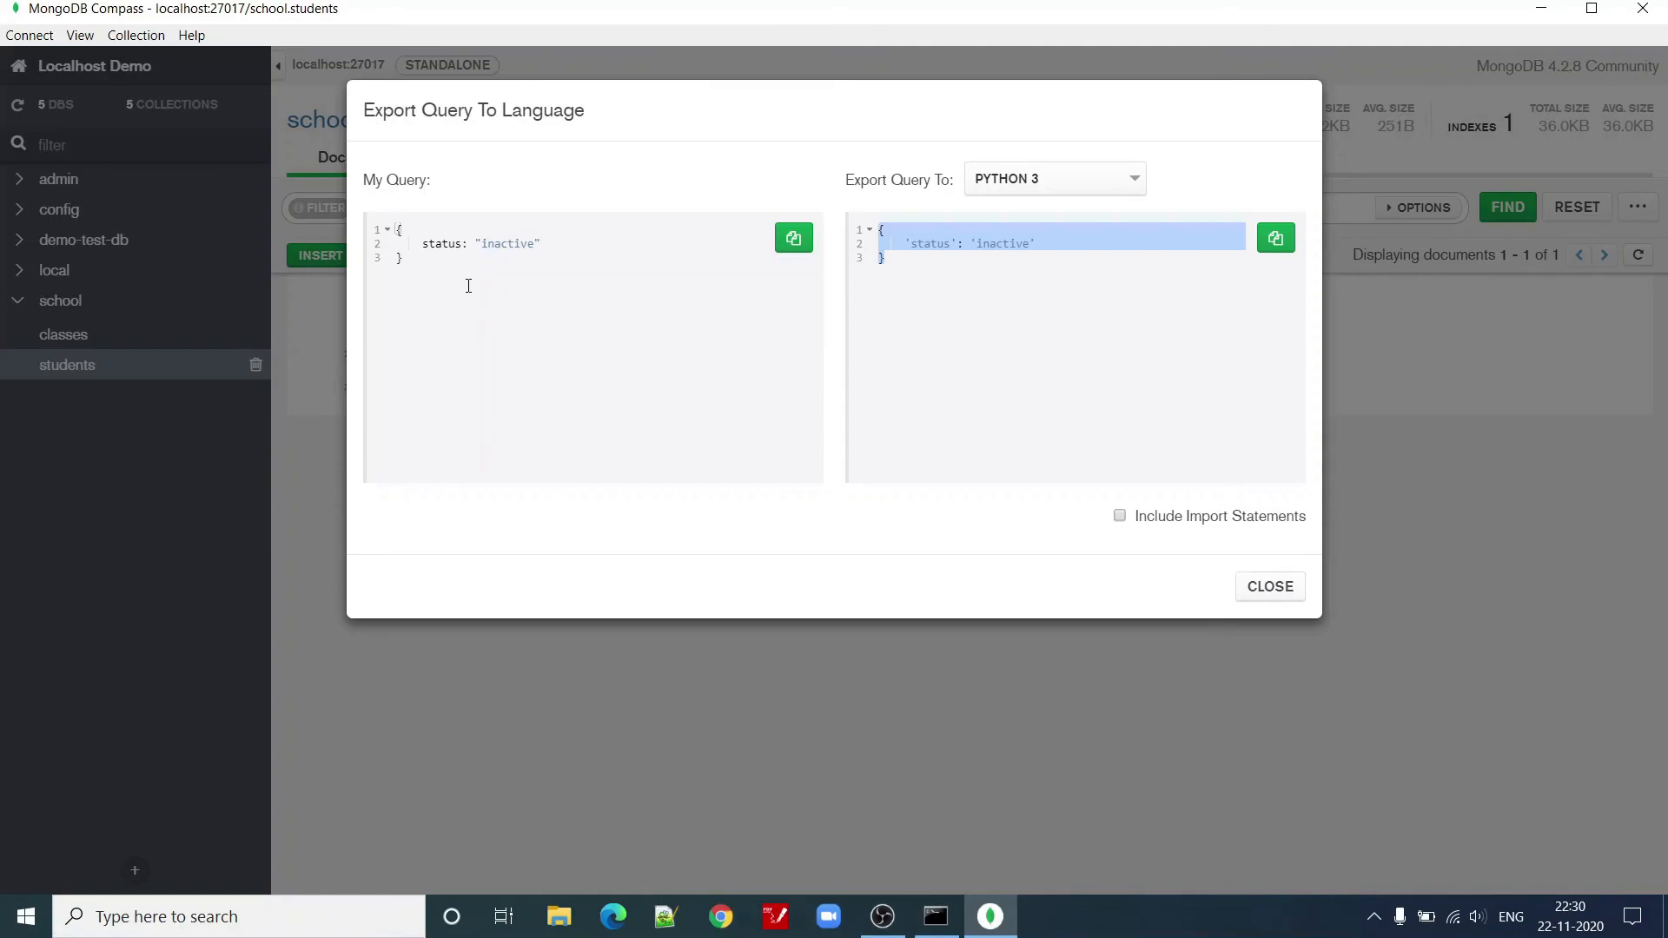
{"action": "left_click_drag", "start_coordinate": [424, 262], "coordinate": [394, 221]}
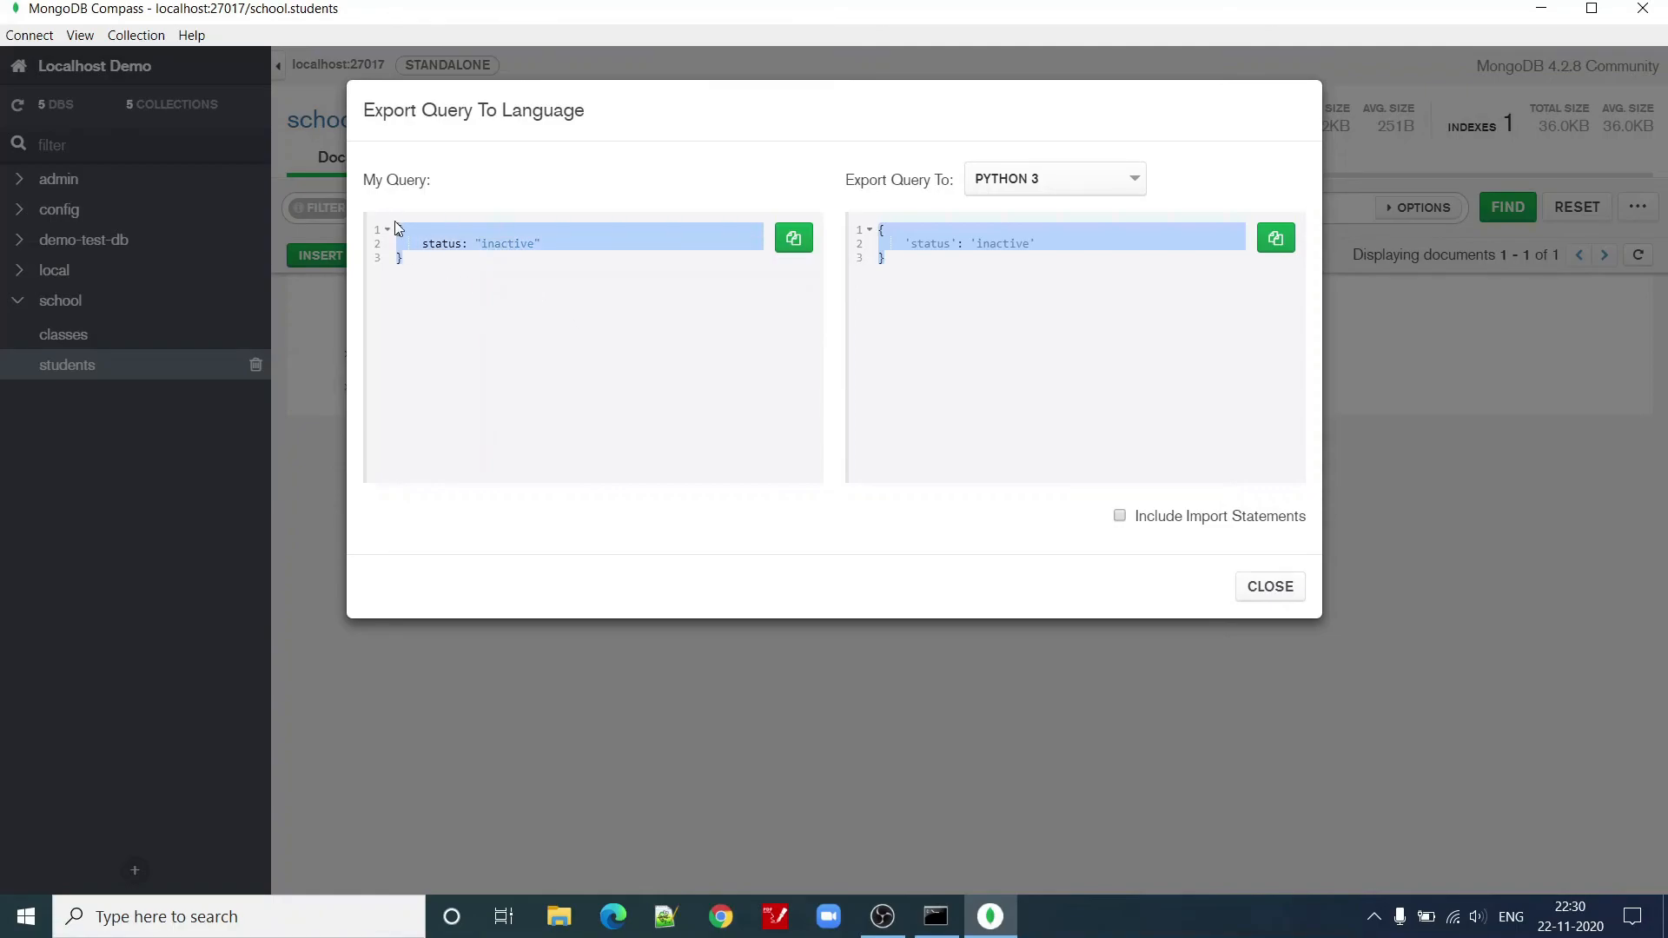
{"action": "left_click", "coordinate": [948, 269]}
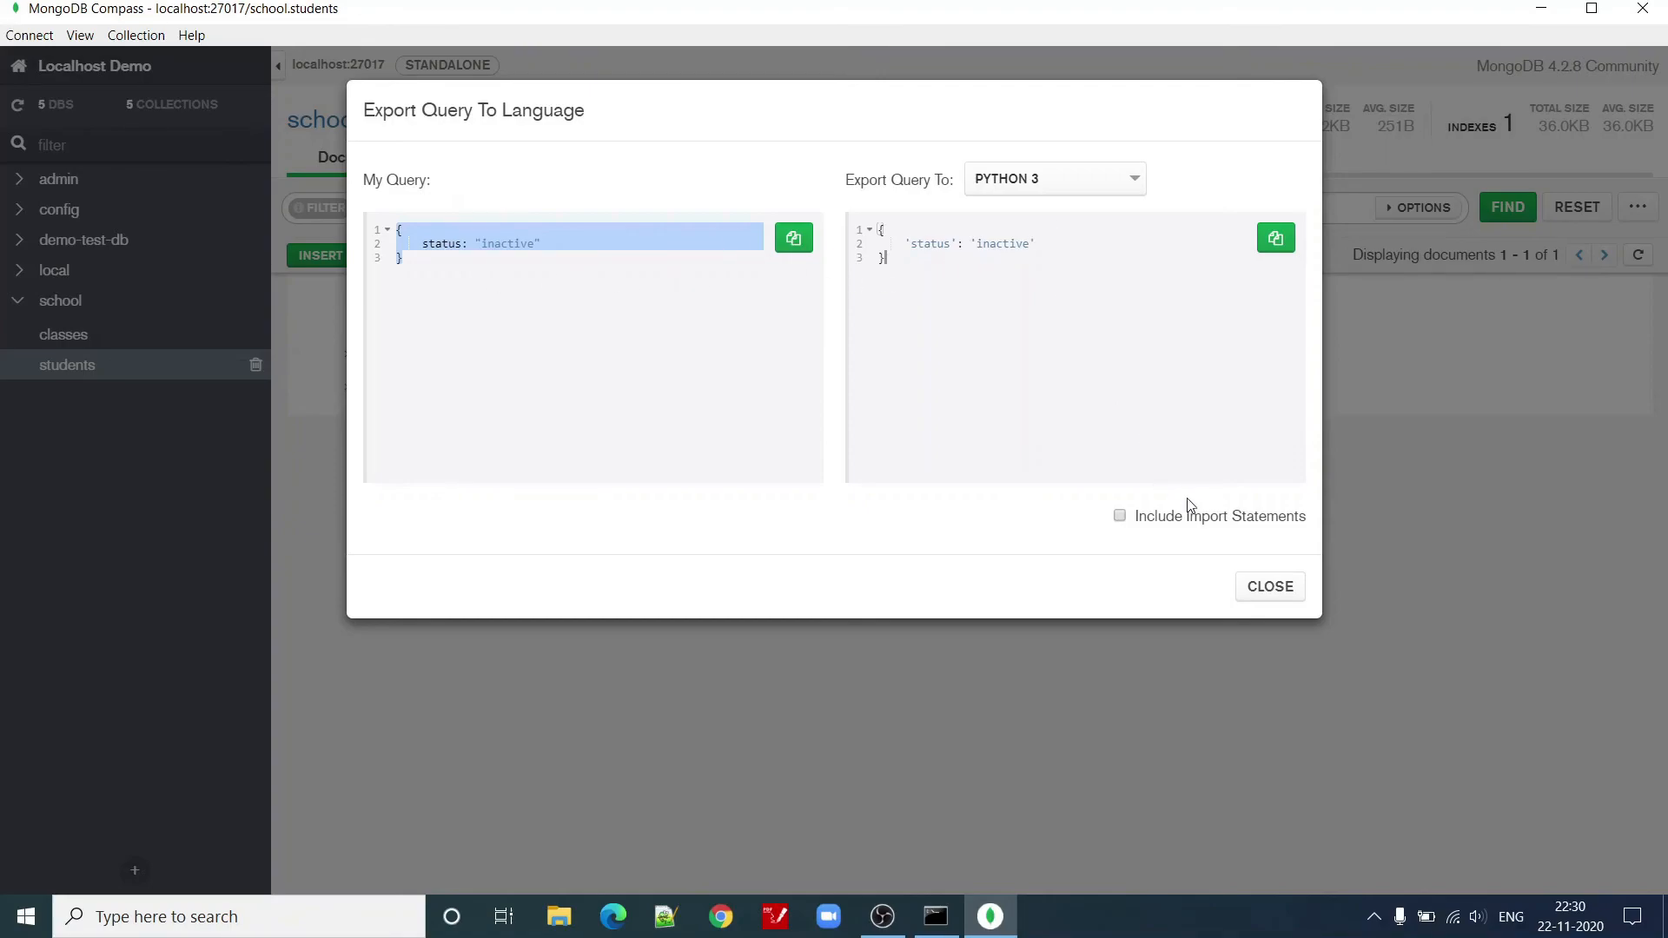
{"action": "left_click", "coordinate": [1270, 587]}
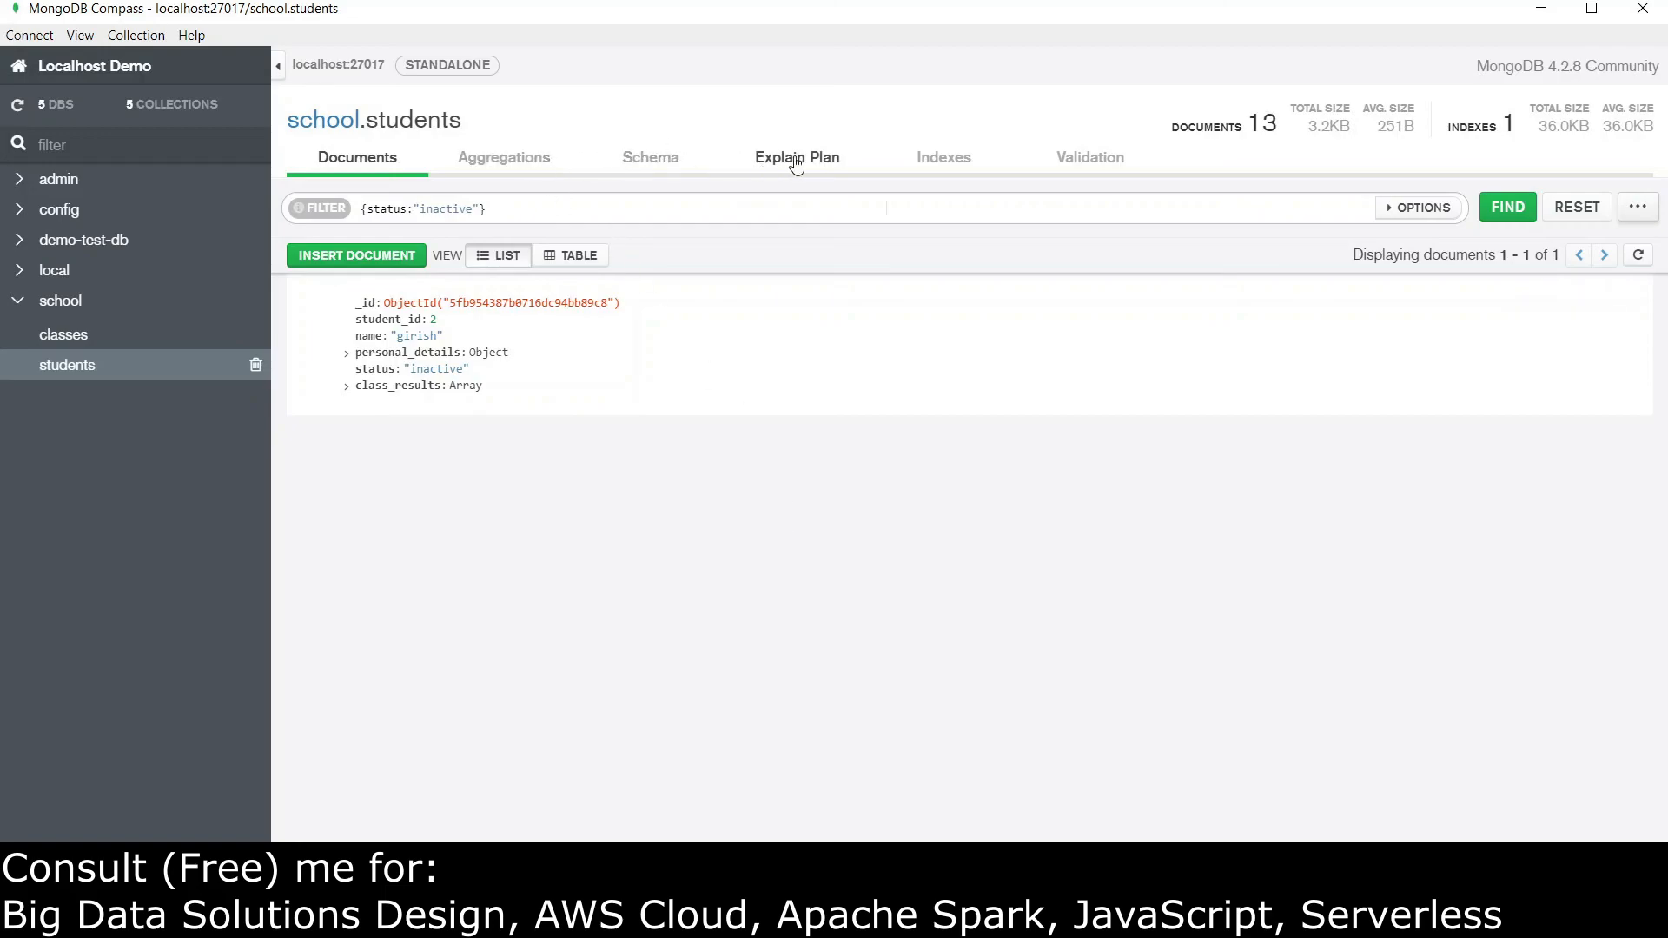
{"action": "left_click", "coordinate": [41, 40]}
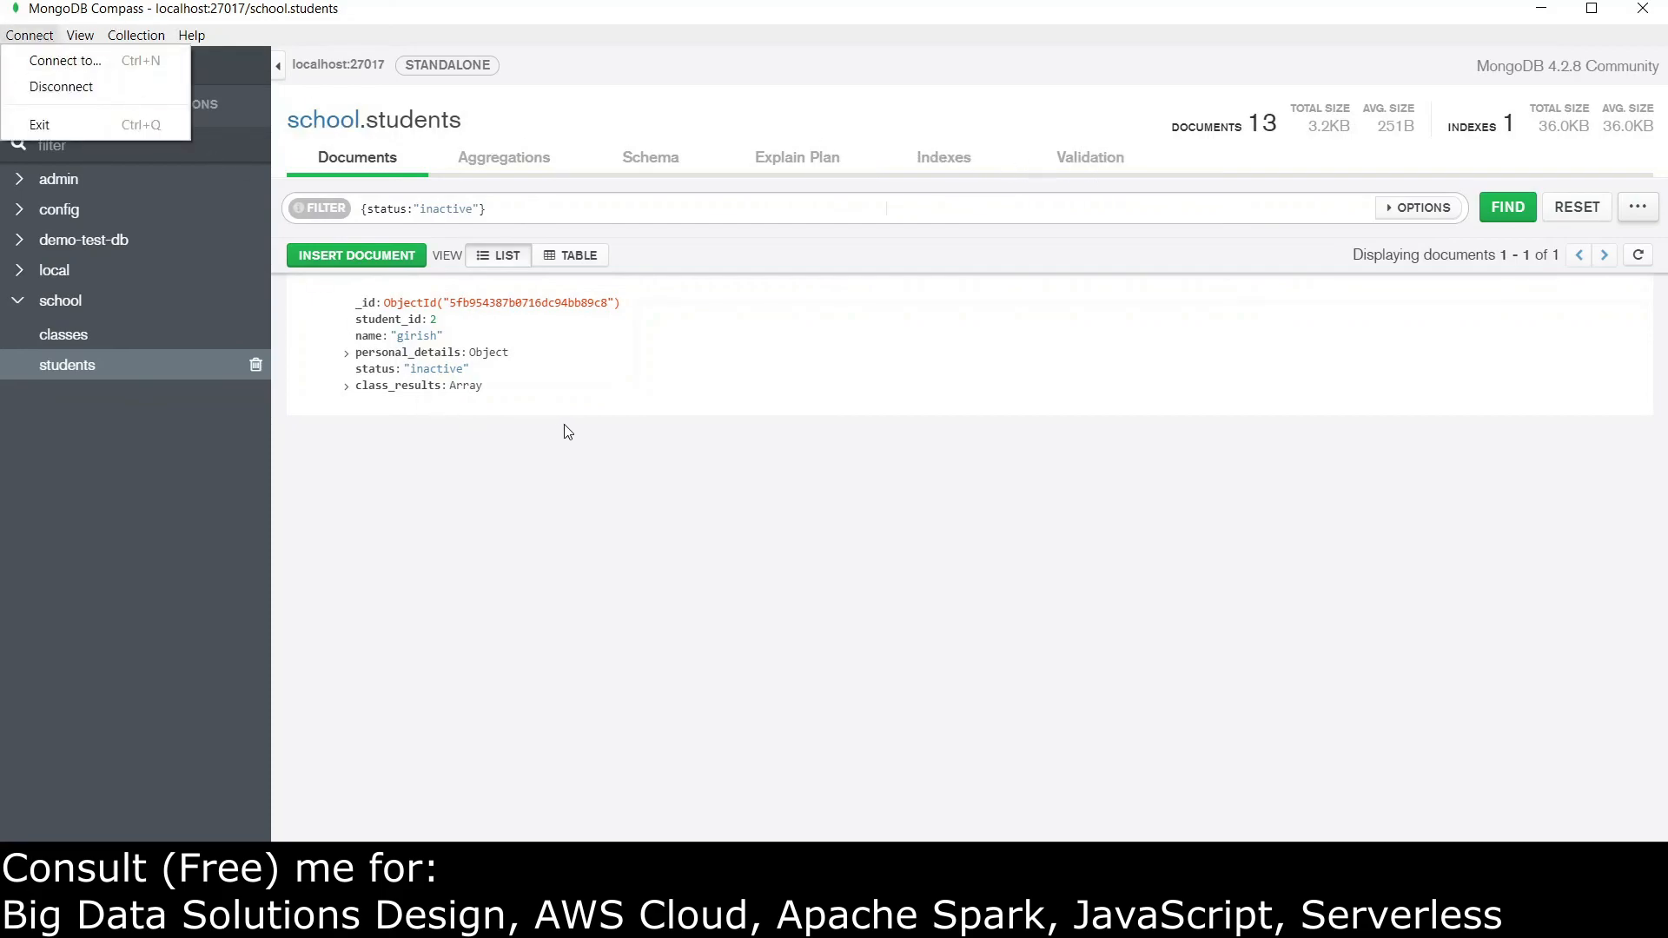
{"action": "left_click", "coordinate": [575, 511]}
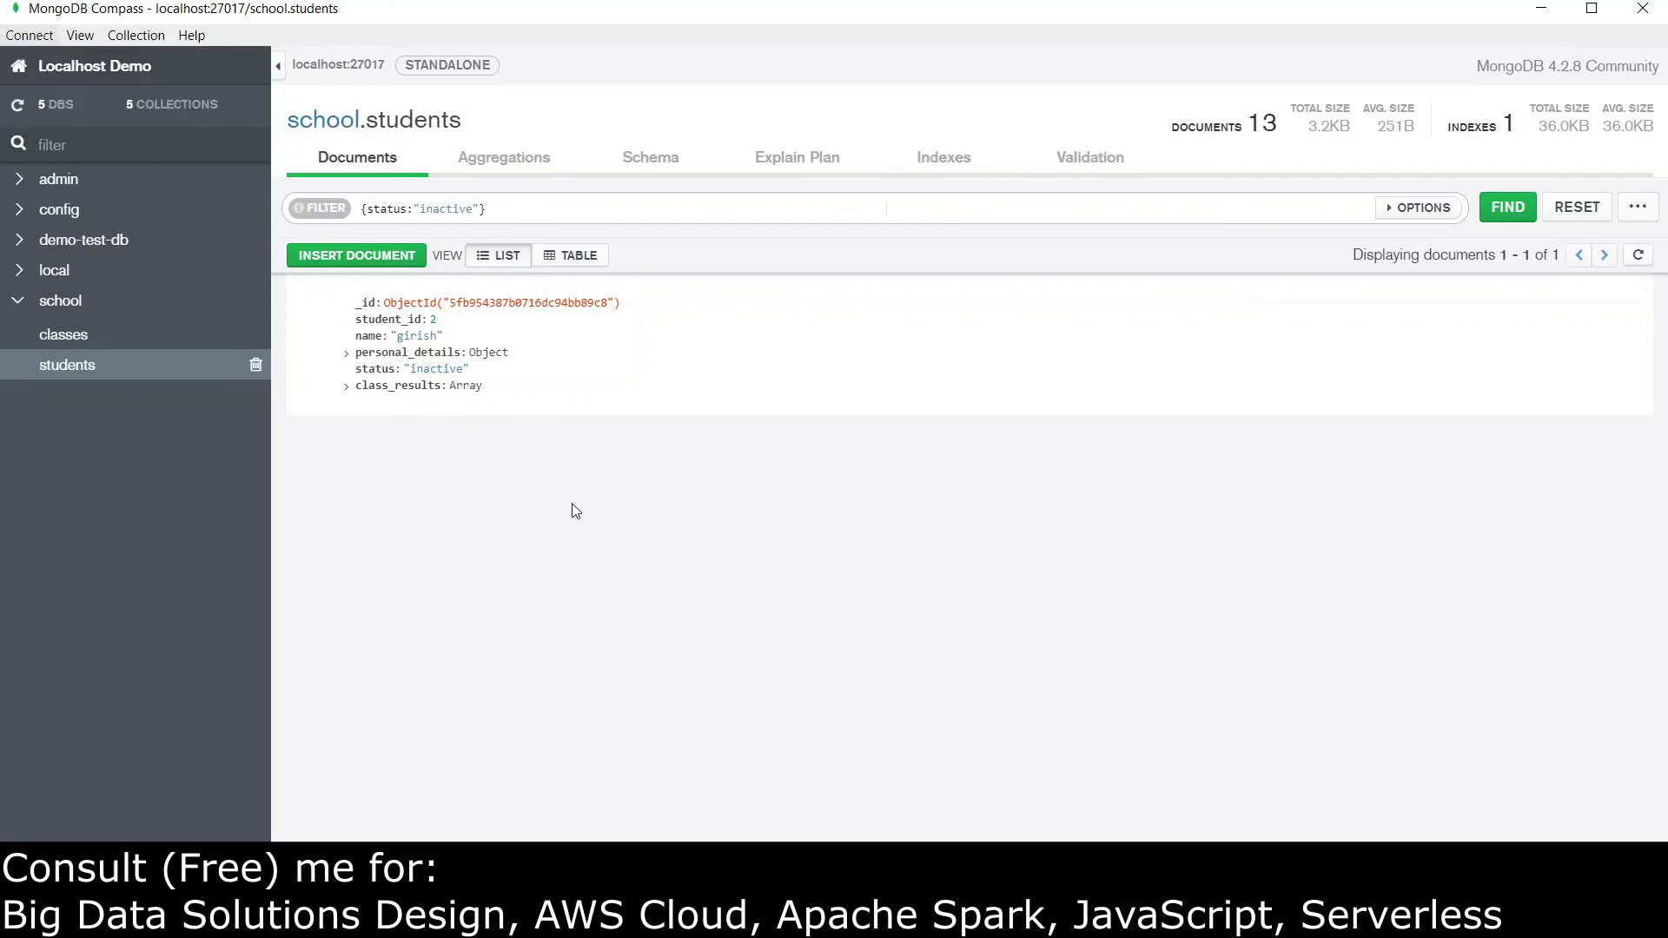
{"action": "left_click", "coordinate": [137, 36]}
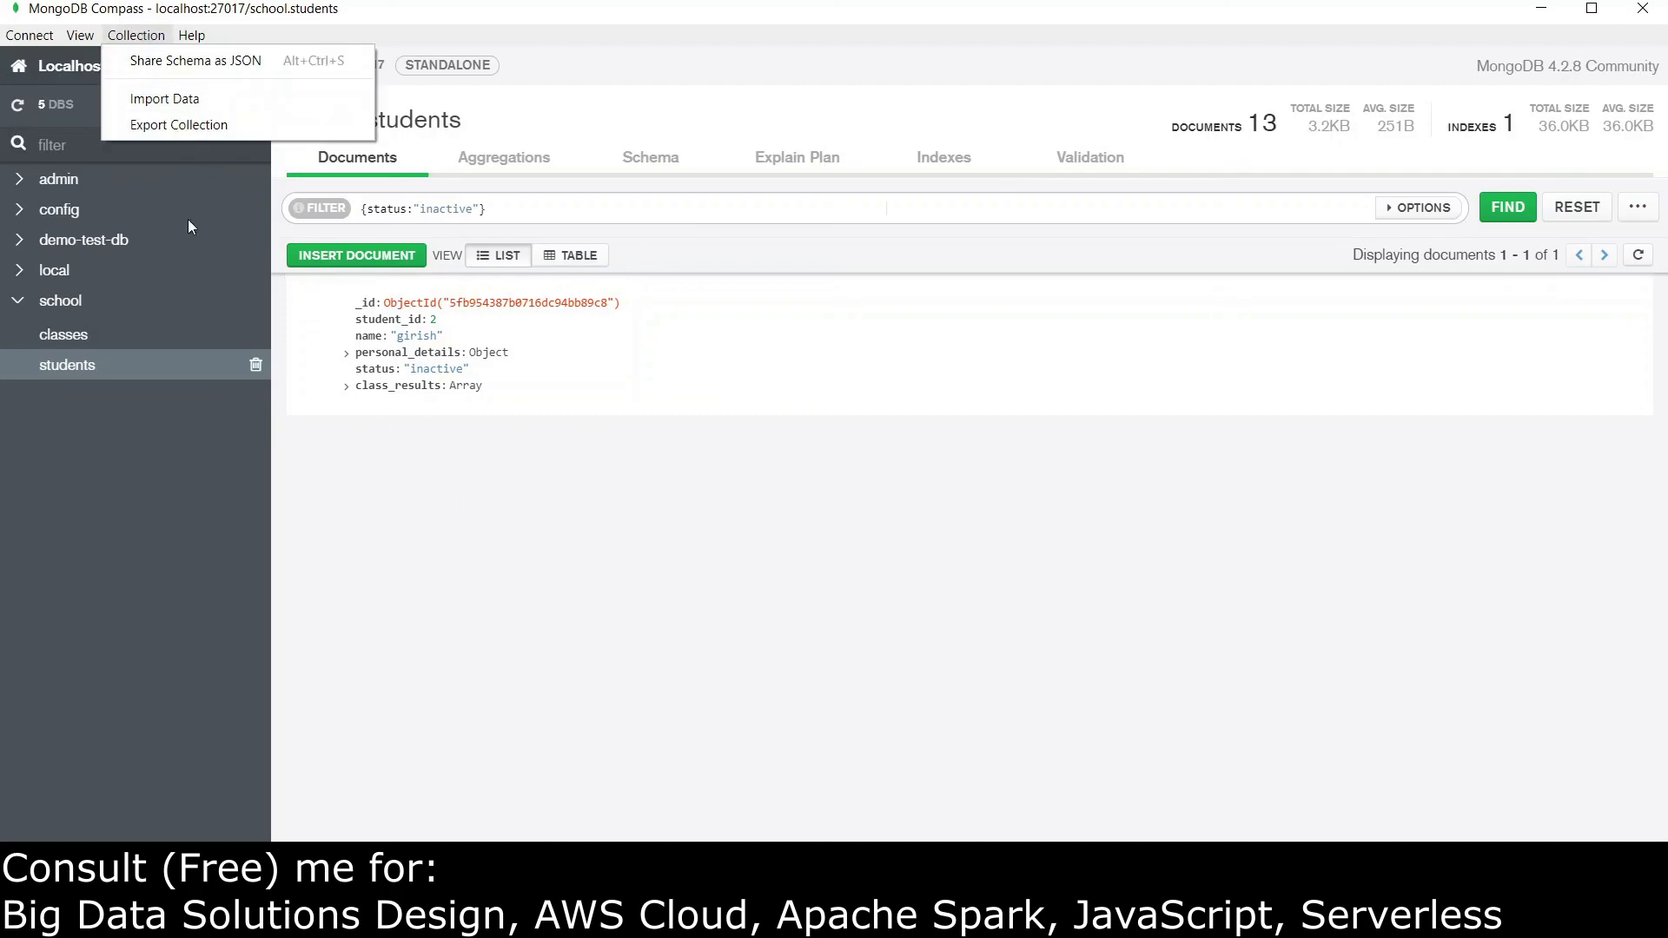
{"action": "left_click", "coordinate": [82, 34]}
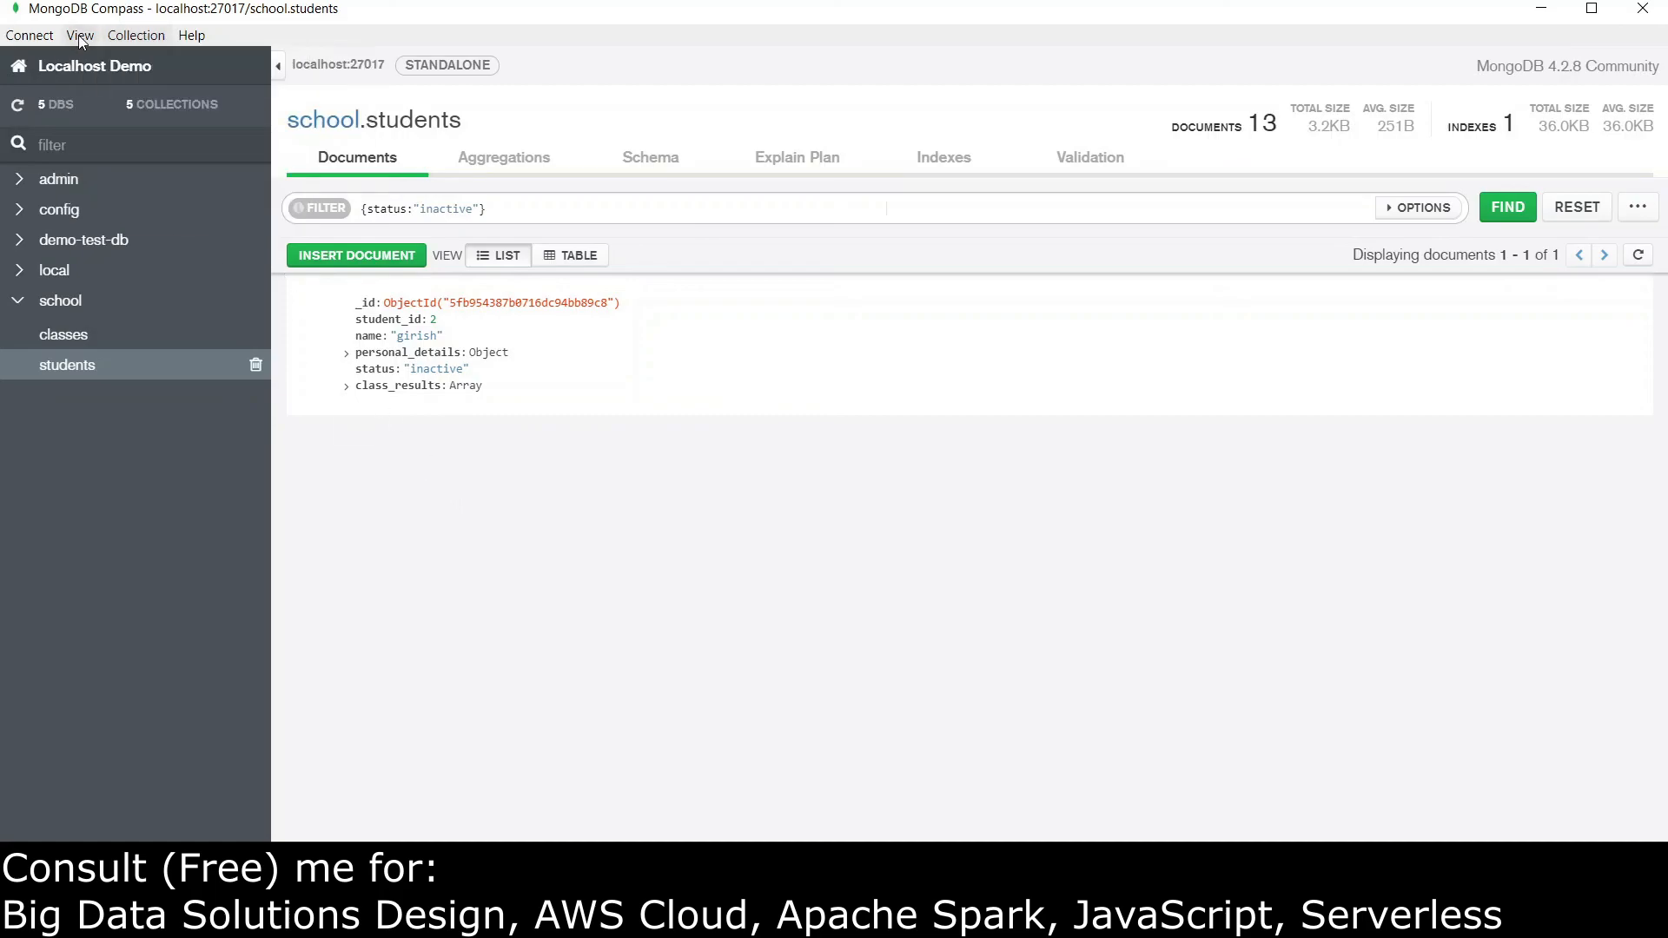
{"action": "left_click", "coordinate": [538, 526]}
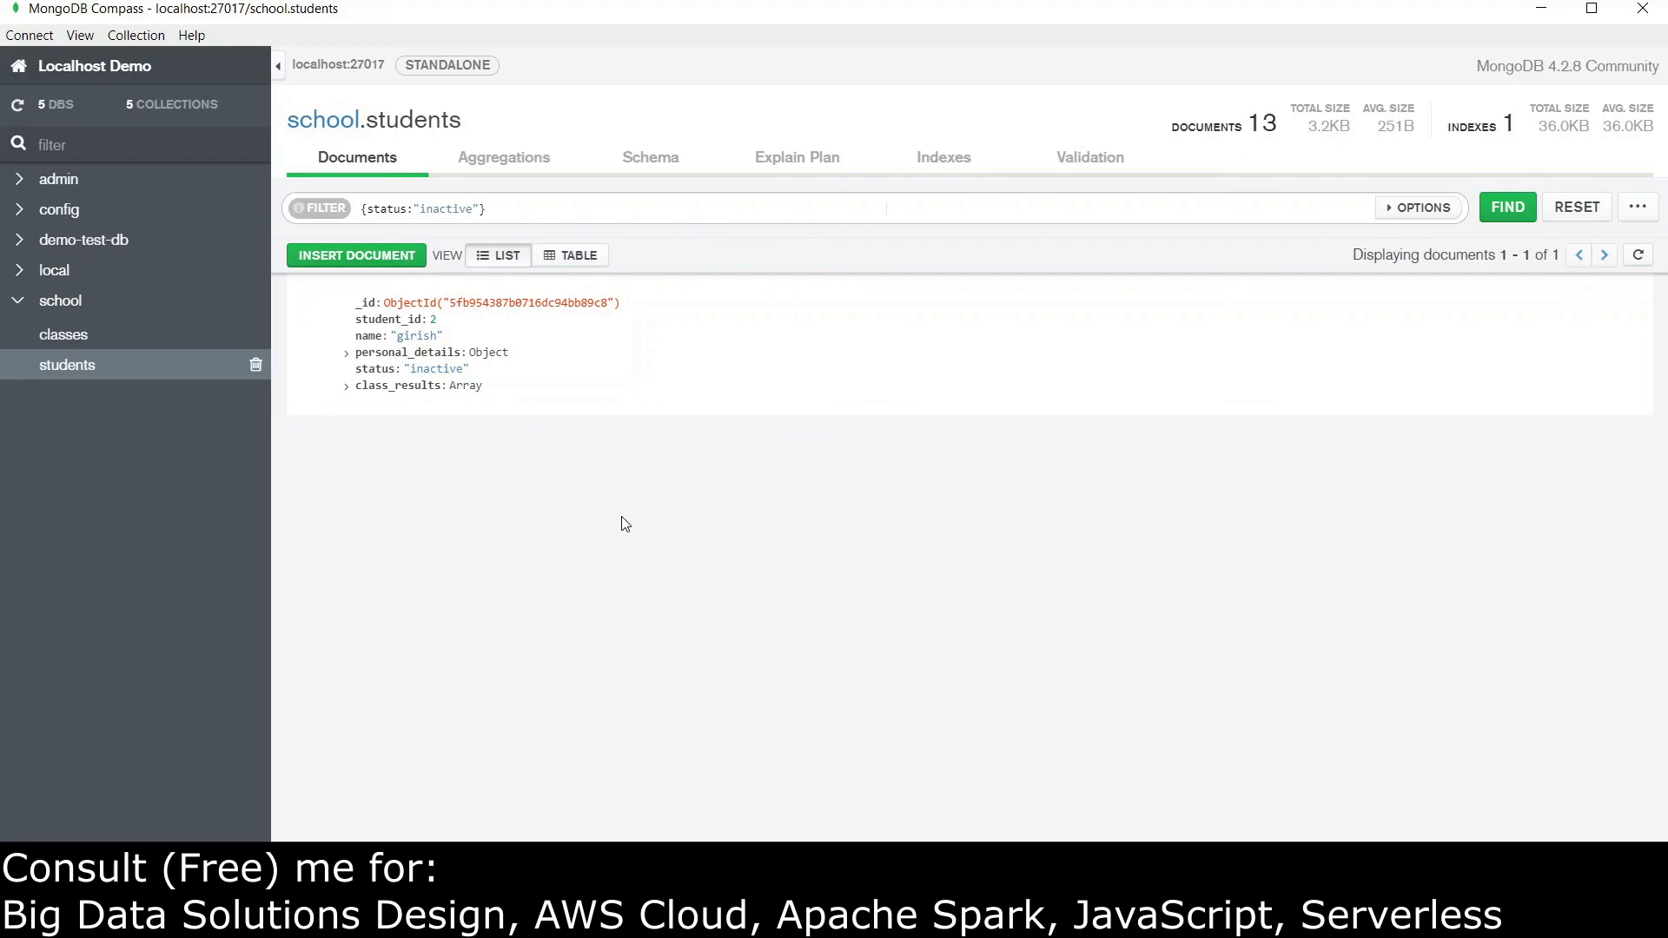